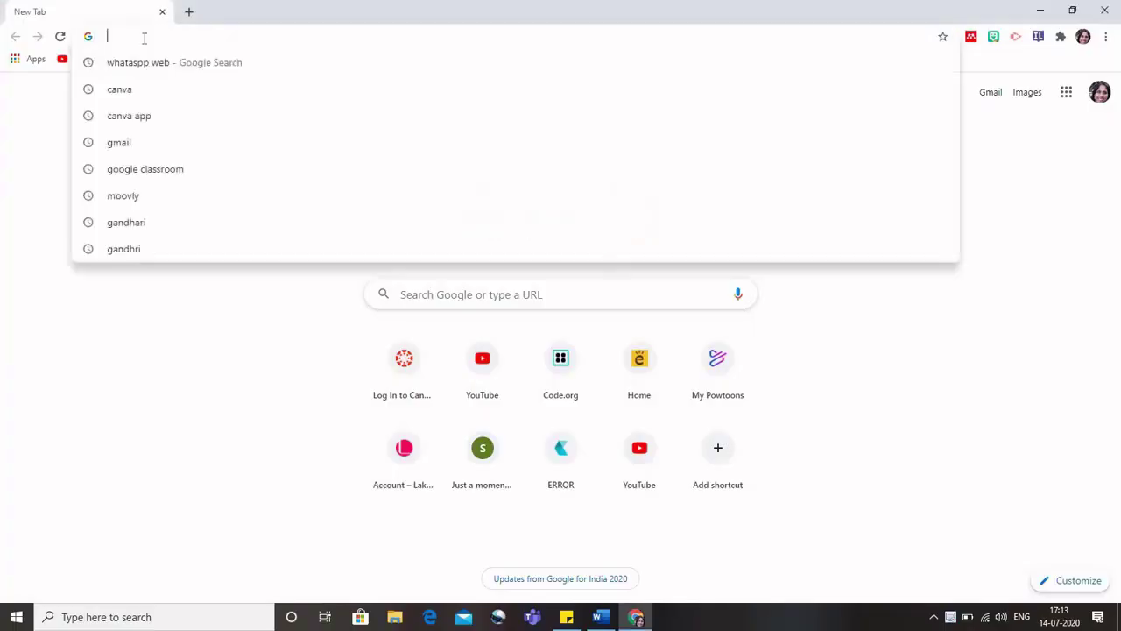
- Search Google for 'canva app' and follow the result to Canva's Home page
type("canva")
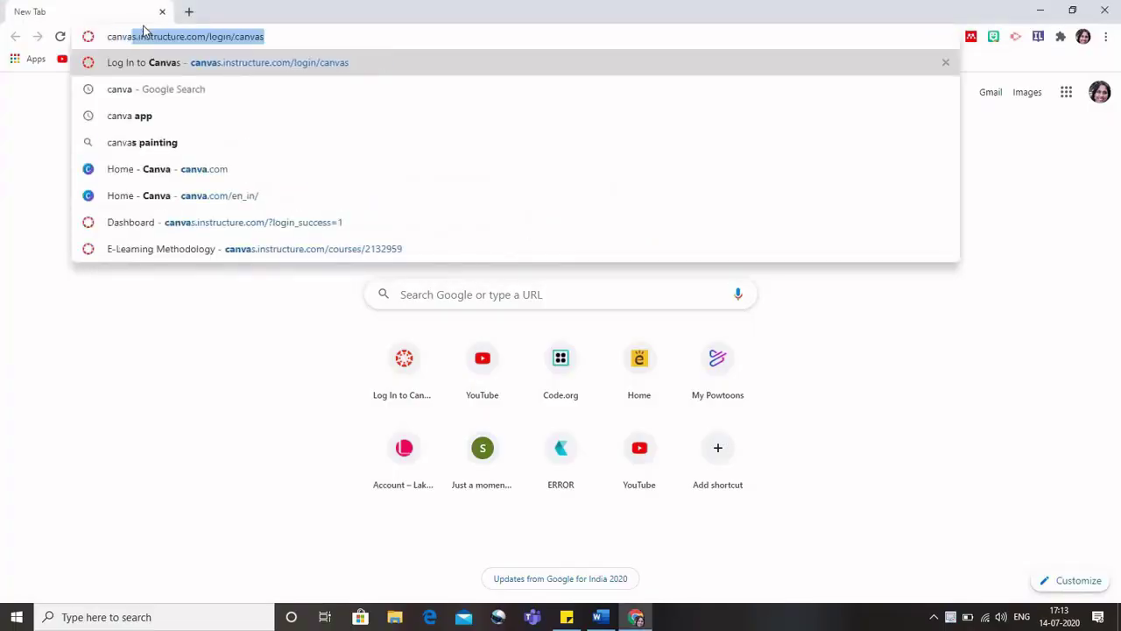
left_click(147, 120)
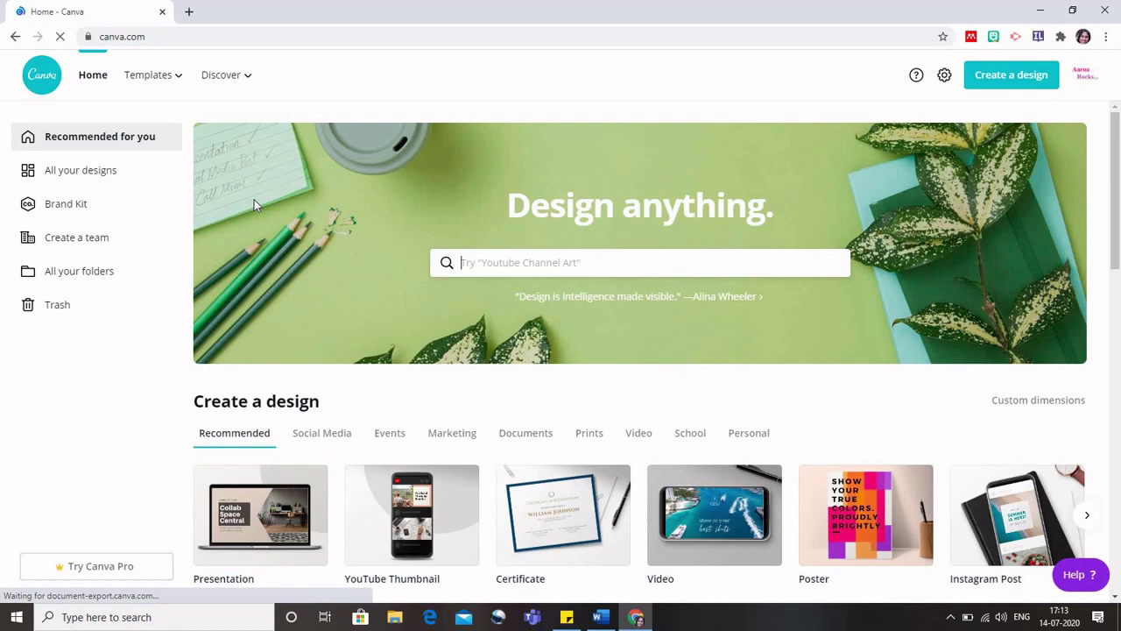
- Search Canva's 'Design anything' box for 'lesson plan' templates
key("XF86AudioRaiseVolume")
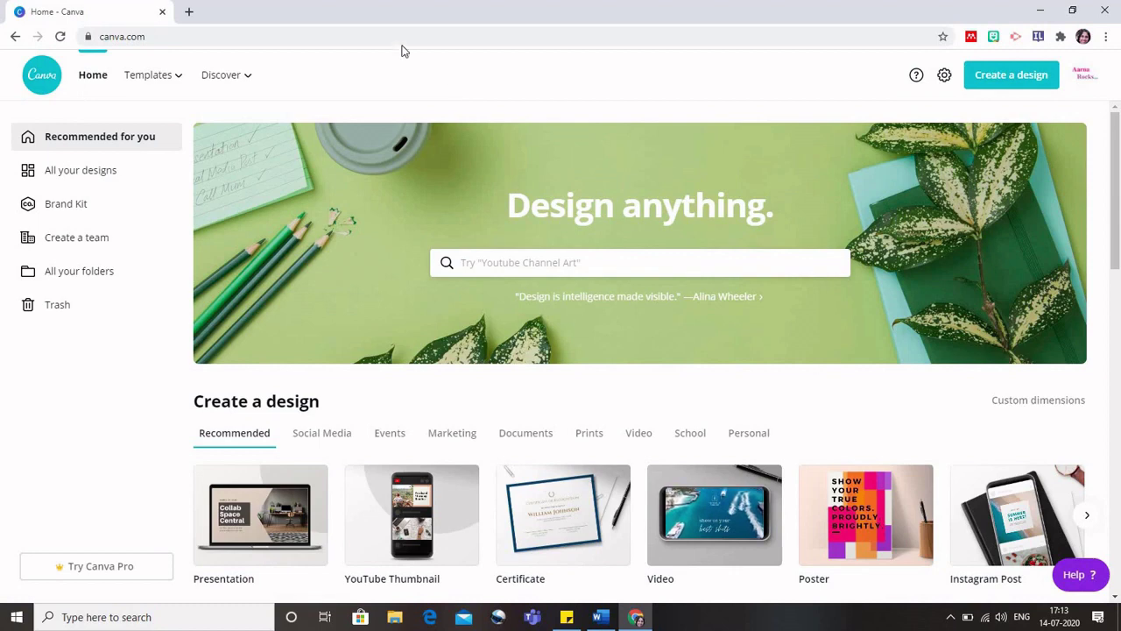
left_click(663, 265)
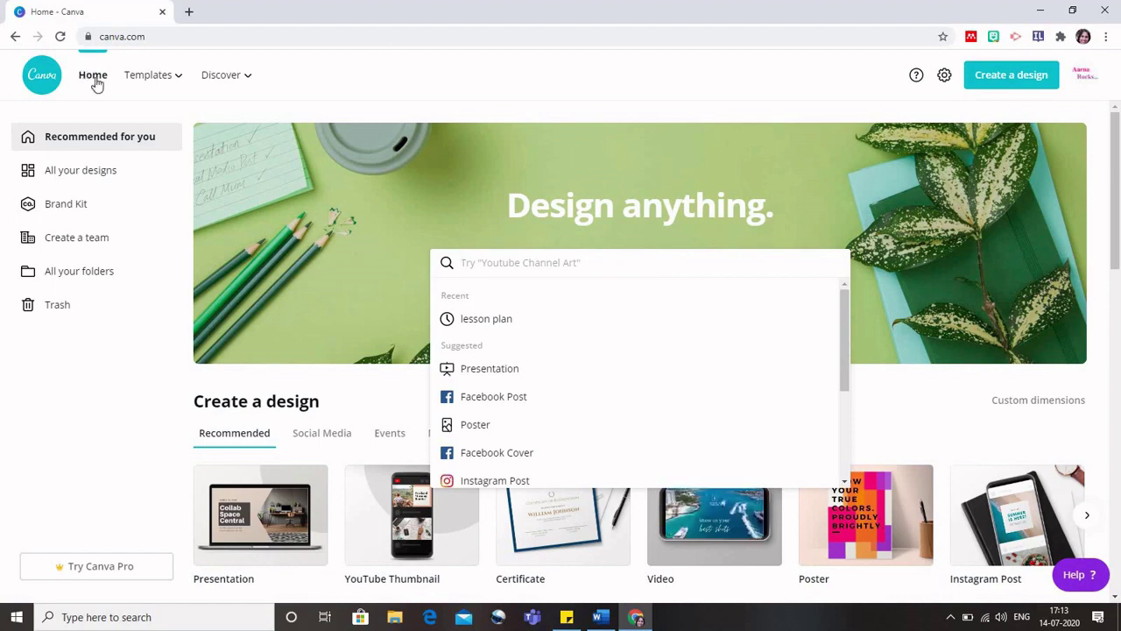
mouse_move(175, 82)
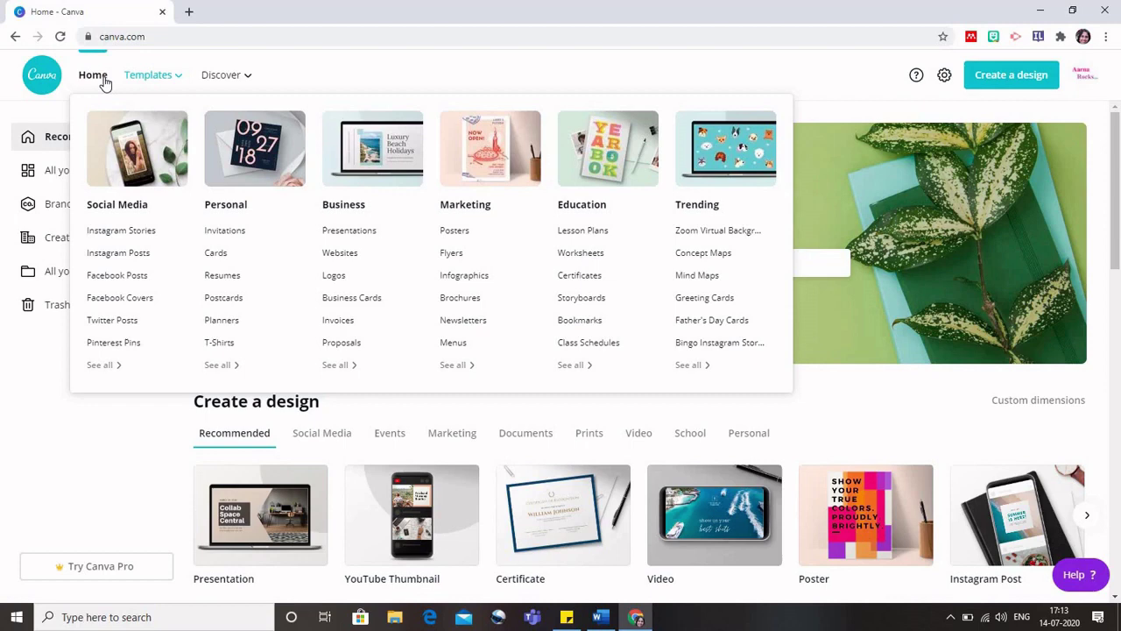
left_click(527, 267)
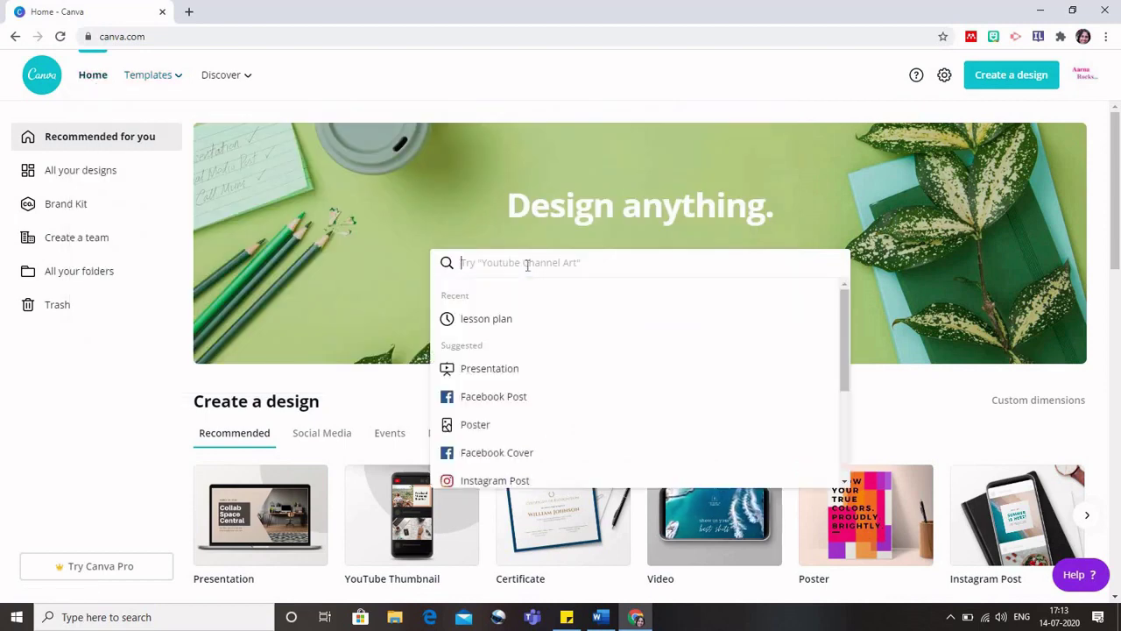
type("lesson plan")
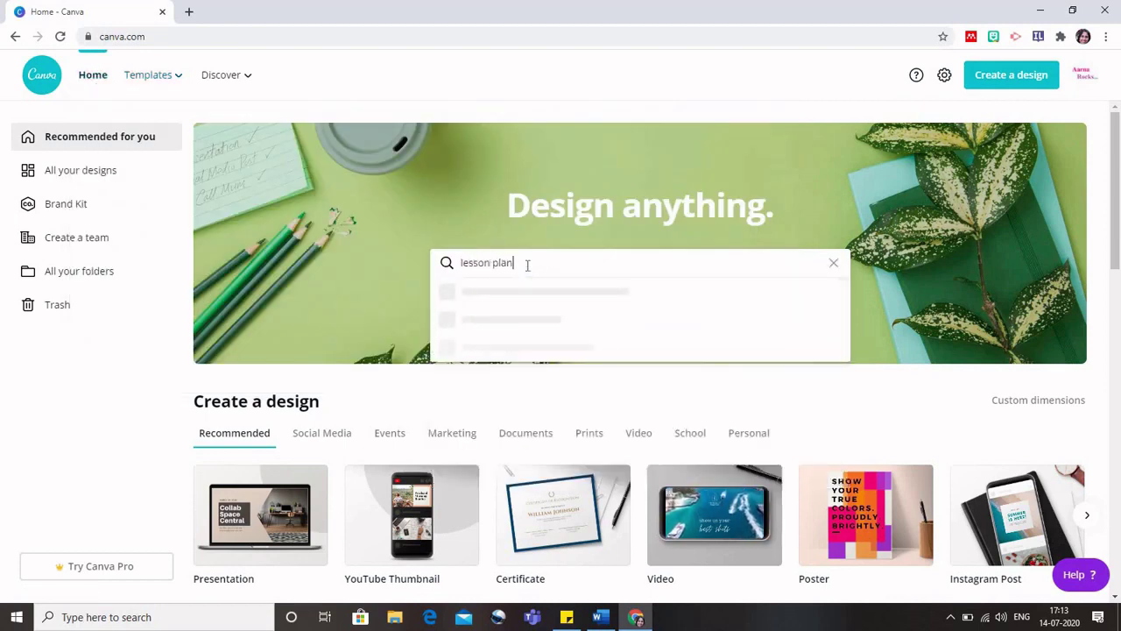
key("Return")
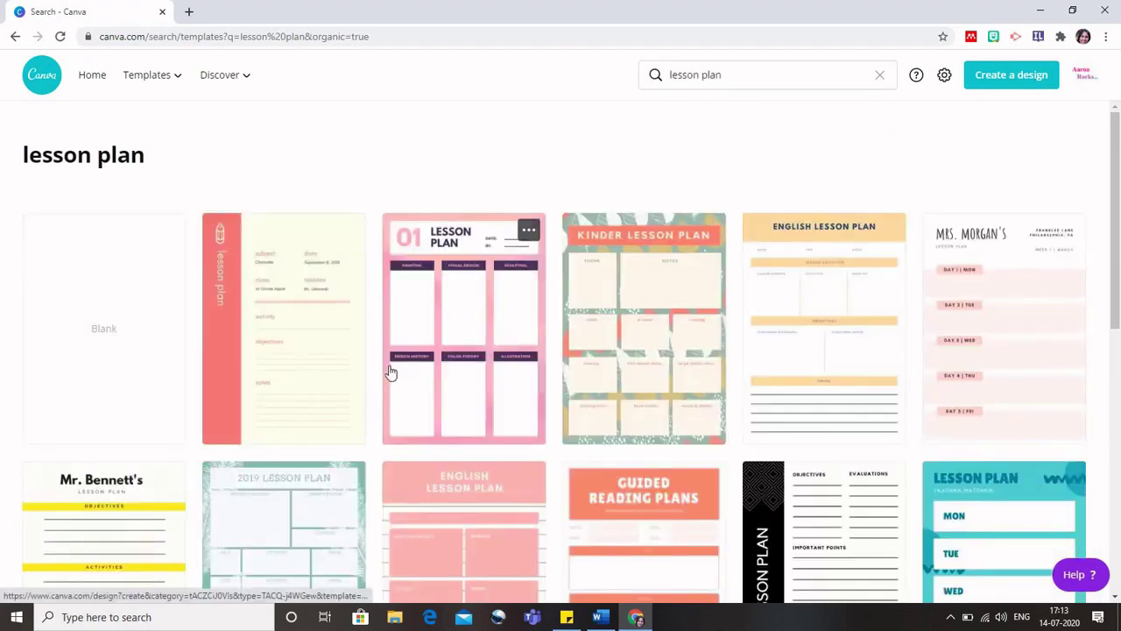
- Scroll the results and open the Blue Circles Funky Lesson Plan template
scroll(388, 371, "down", 2)
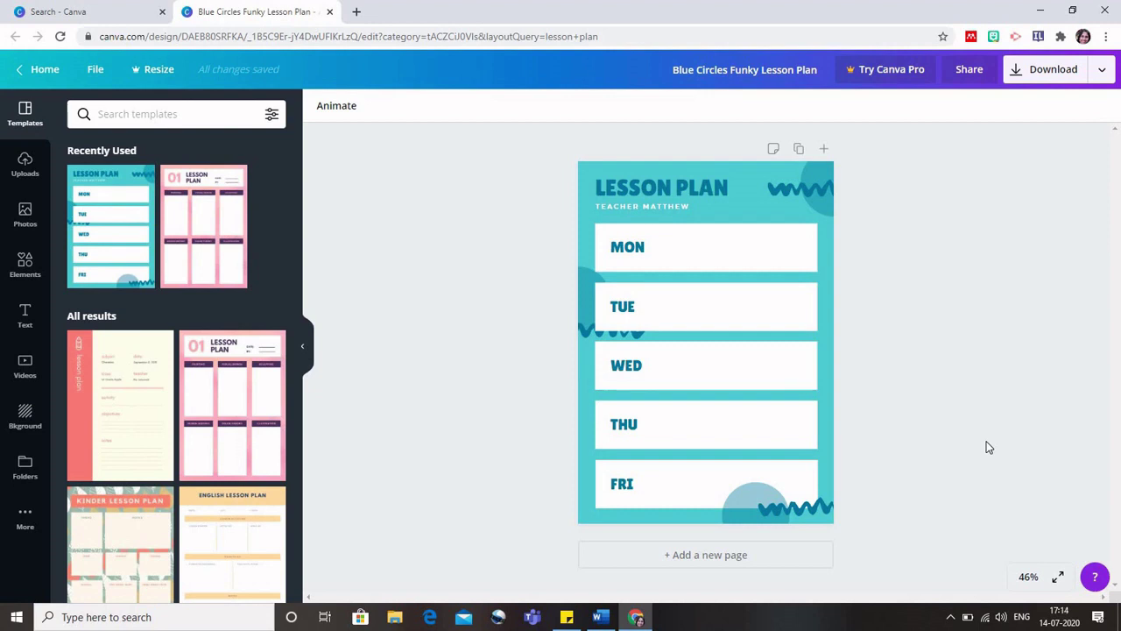
- Replace the sample teacher name in the LESSON PLAN subtitle with the teacher's own name
left_click(687, 211)
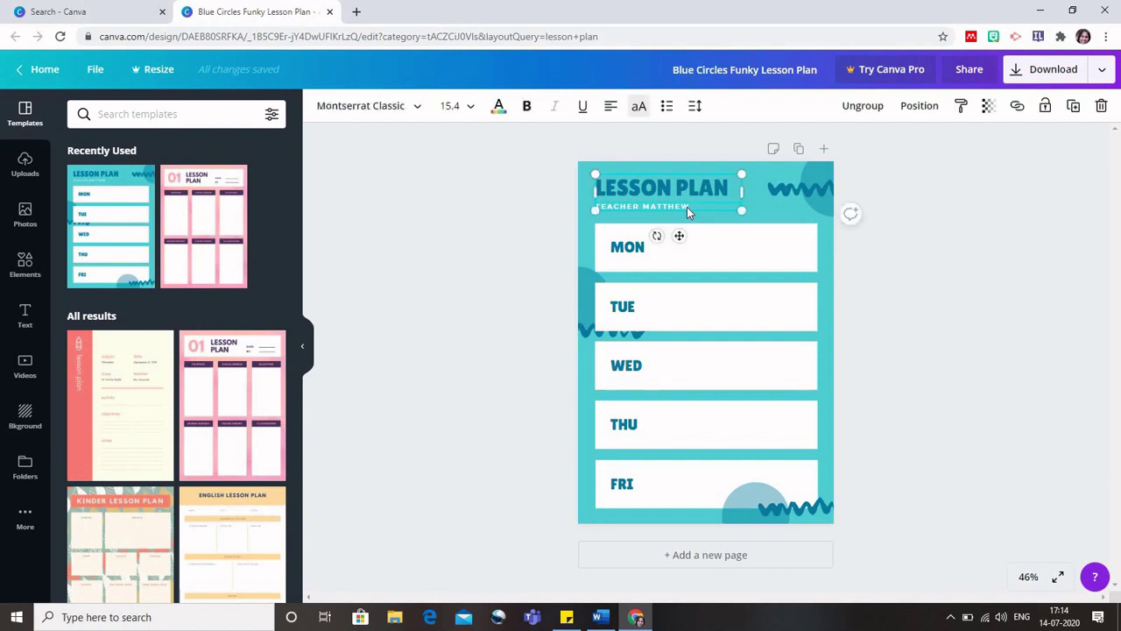
double_click(698, 206)
key("BackSpace")
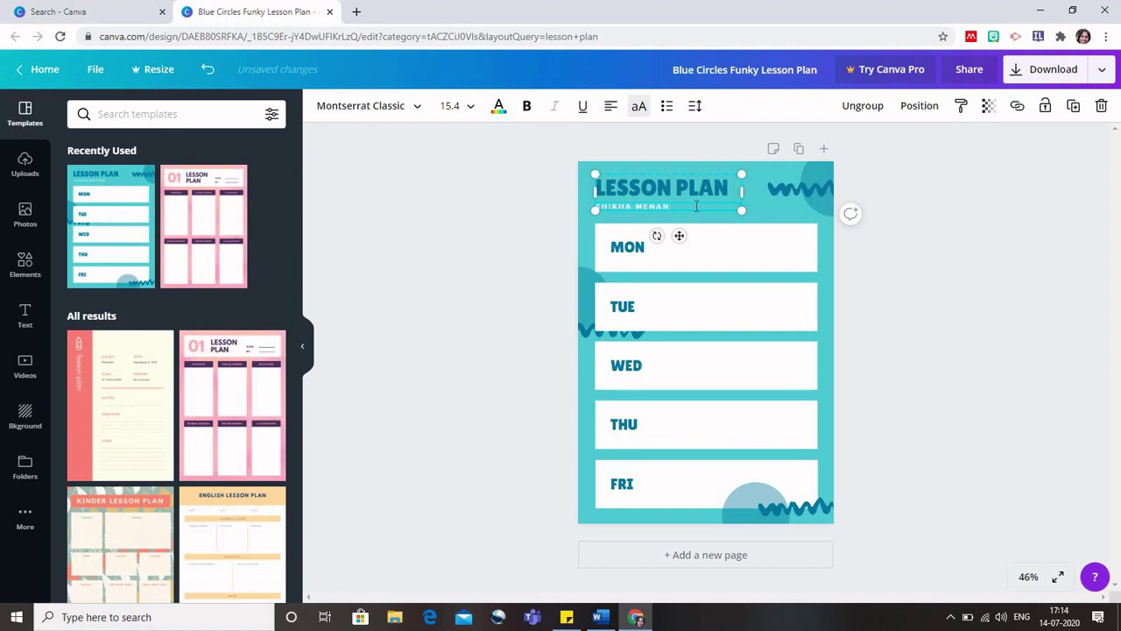
left_click(665, 258)
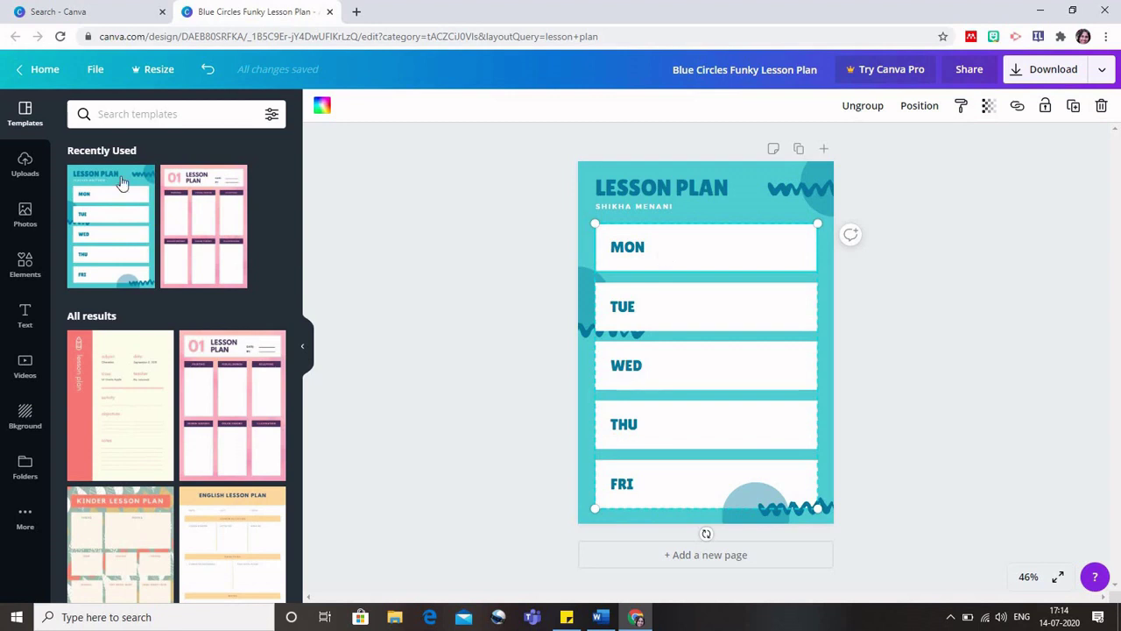
- Add a subheading text box, place it beside MON and enlarge it slightly
left_click(24, 317)
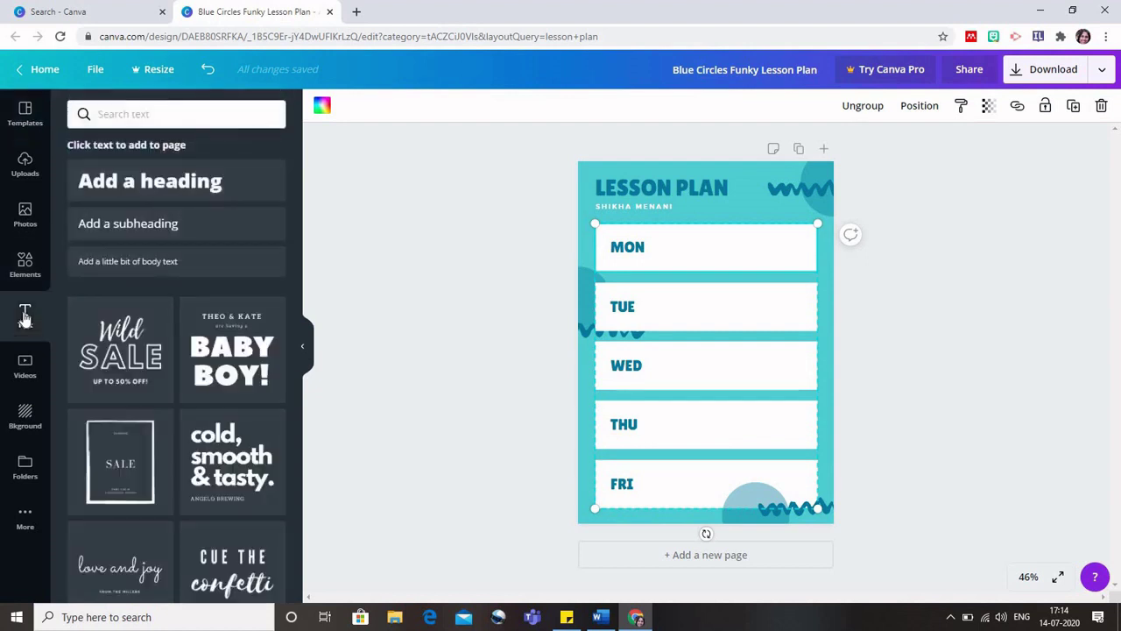
left_click(186, 226)
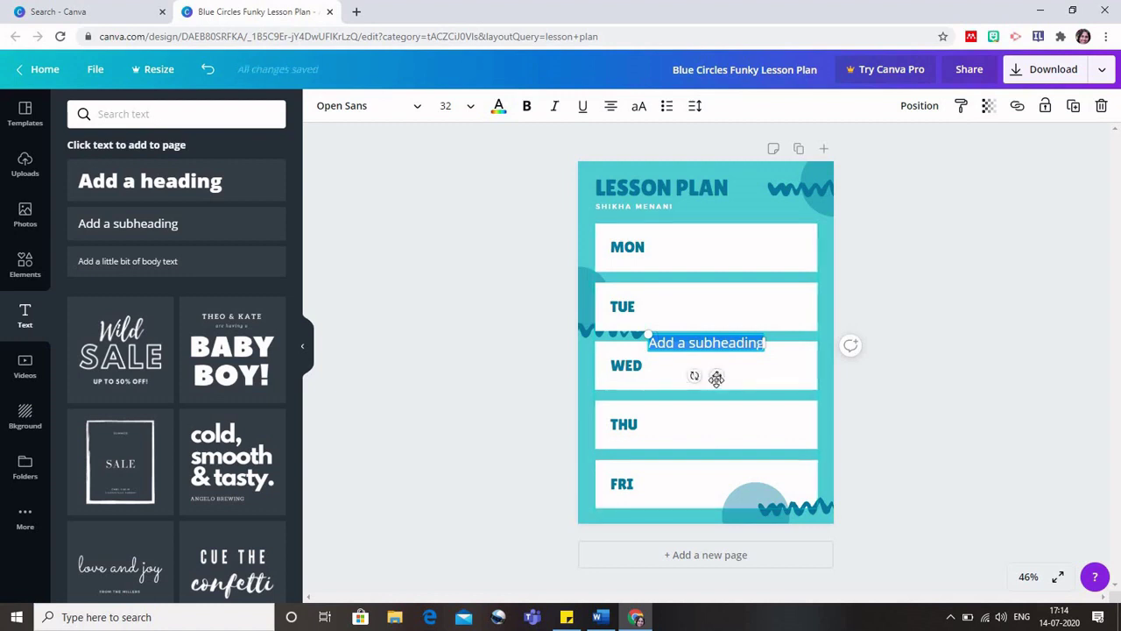
left_click_drag(717, 365, 736, 277)
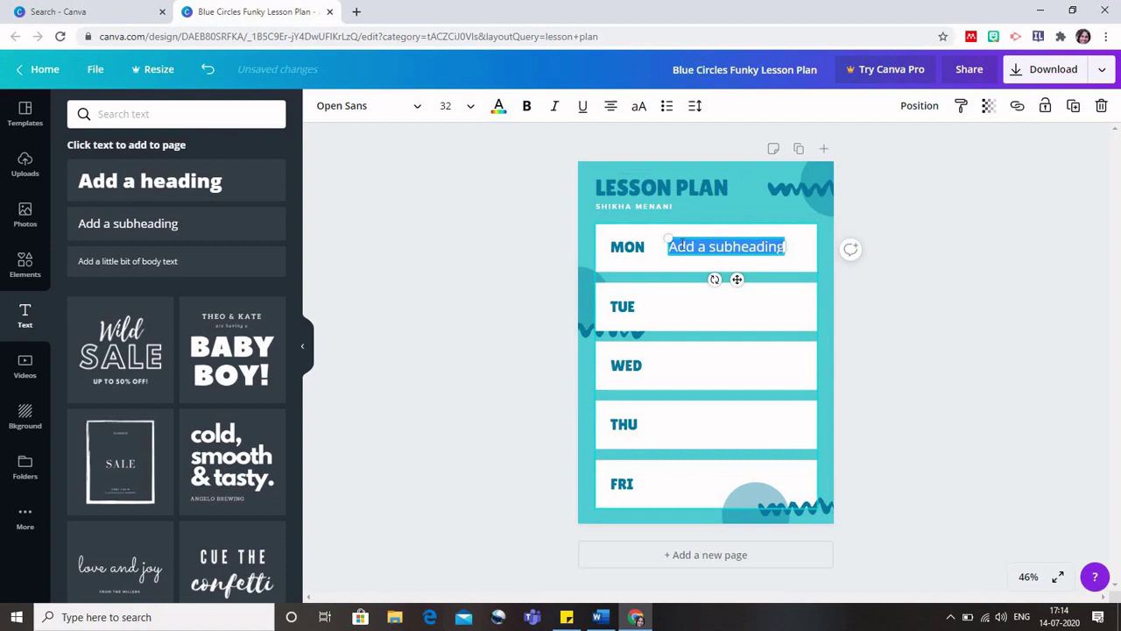
left_click_drag(666, 253, 655, 258)
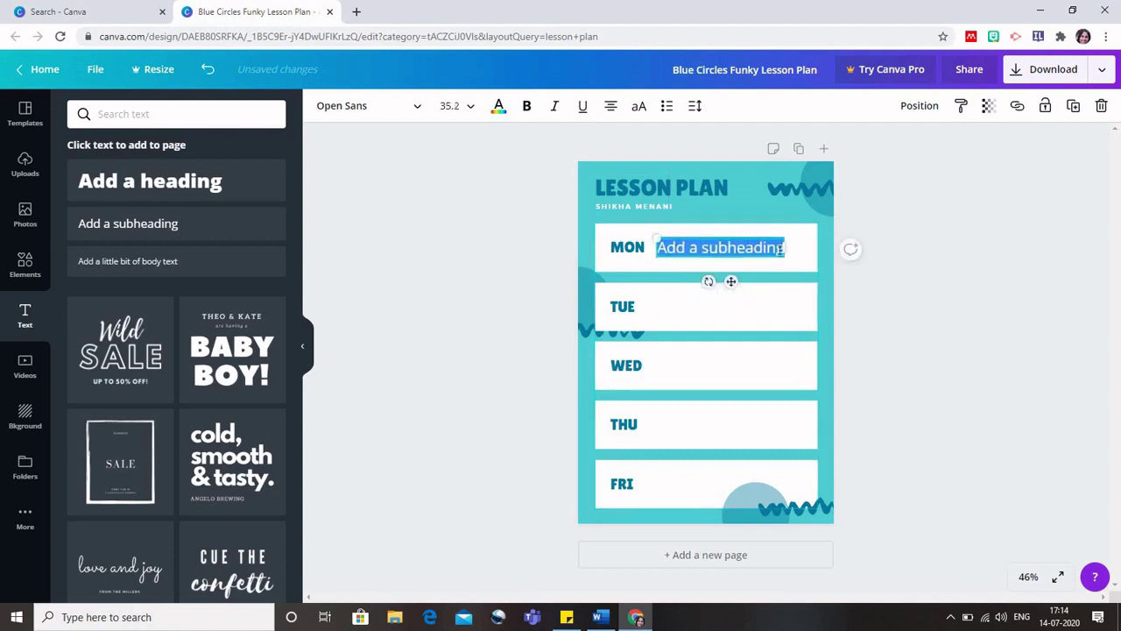
- Replace the subheading's placeholder text with 'Insurance'
left_click(780, 251)
key("BackSpace")
key("BackSpace")
key("BackSpace")
key("BackSpace")
key("BackSpace")
key("BackSpace")
key("BackSpace")
key("BackSpace")
key("BackSpace")
key("BackSpace")
key("BackSpace")
key("BackSpace")
key("BackSpace")
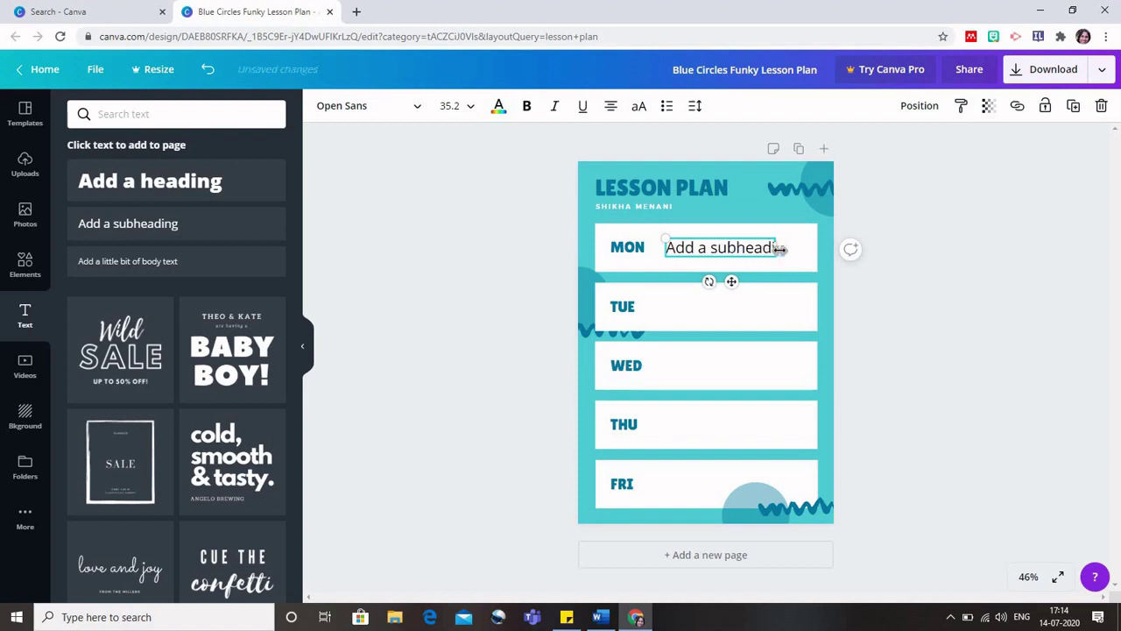
key("BackSpace")
key("BackSpace")
key("BackSpace")
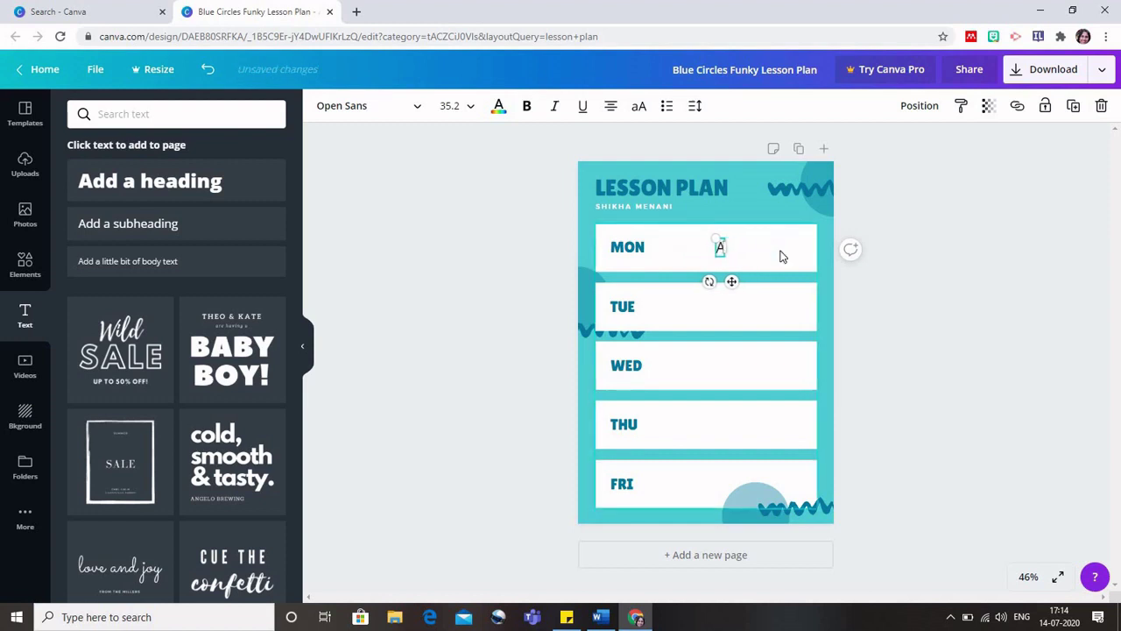
type("Insurance")
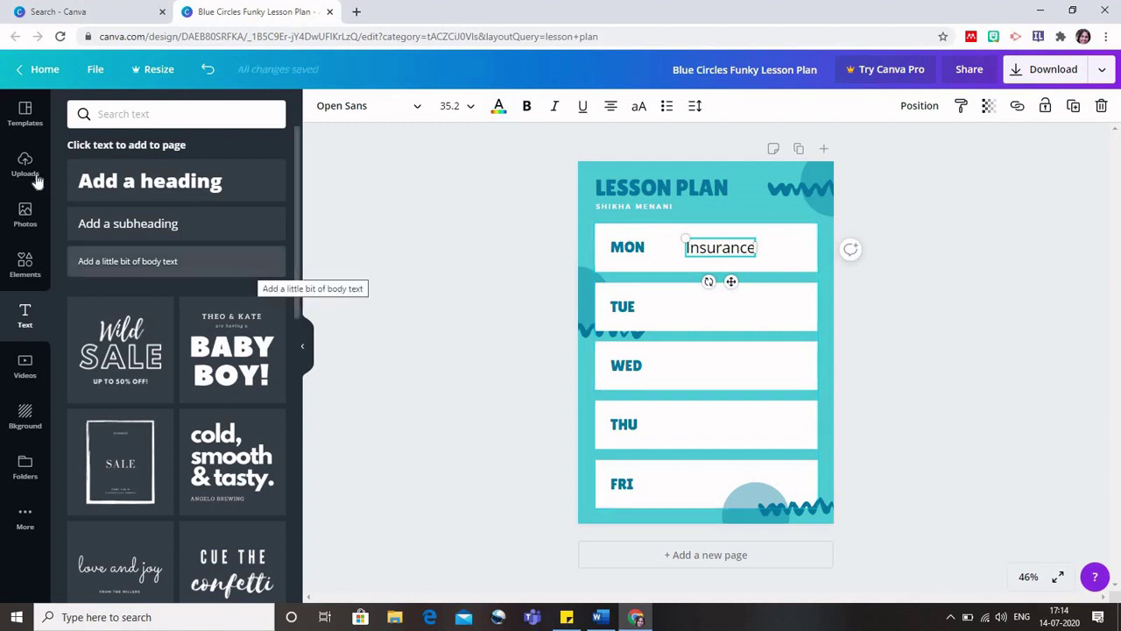
left_click(24, 317)
left_click(534, 319)
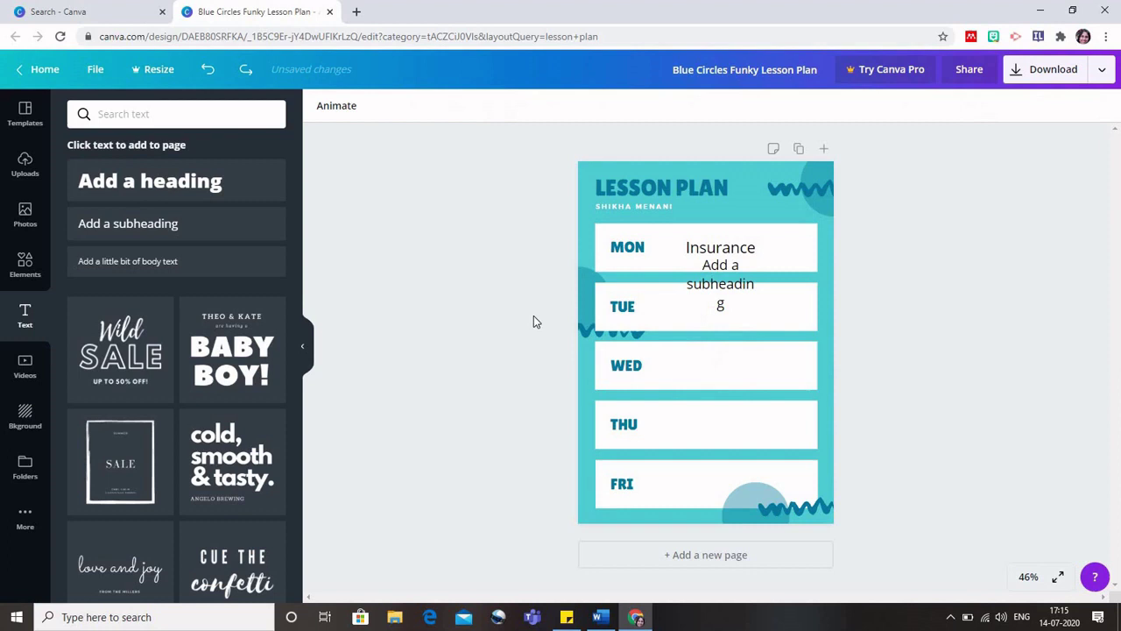
- Add another subheading beside TUE and change its text to 'Mutual funds'
left_click(189, 233)
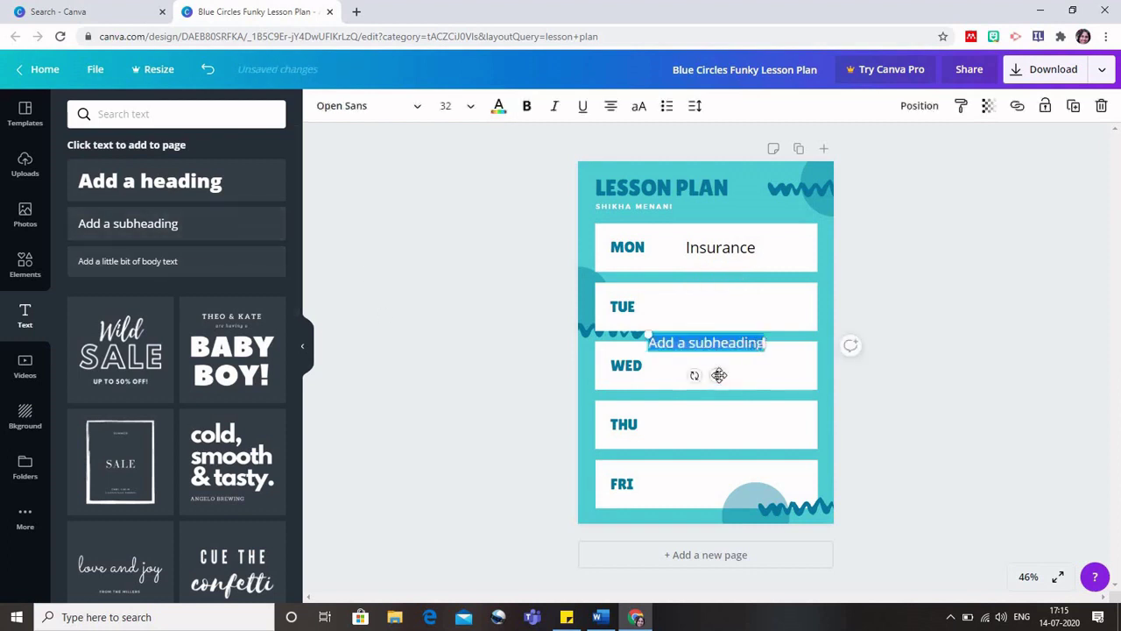
left_click_drag(716, 375, 725, 340)
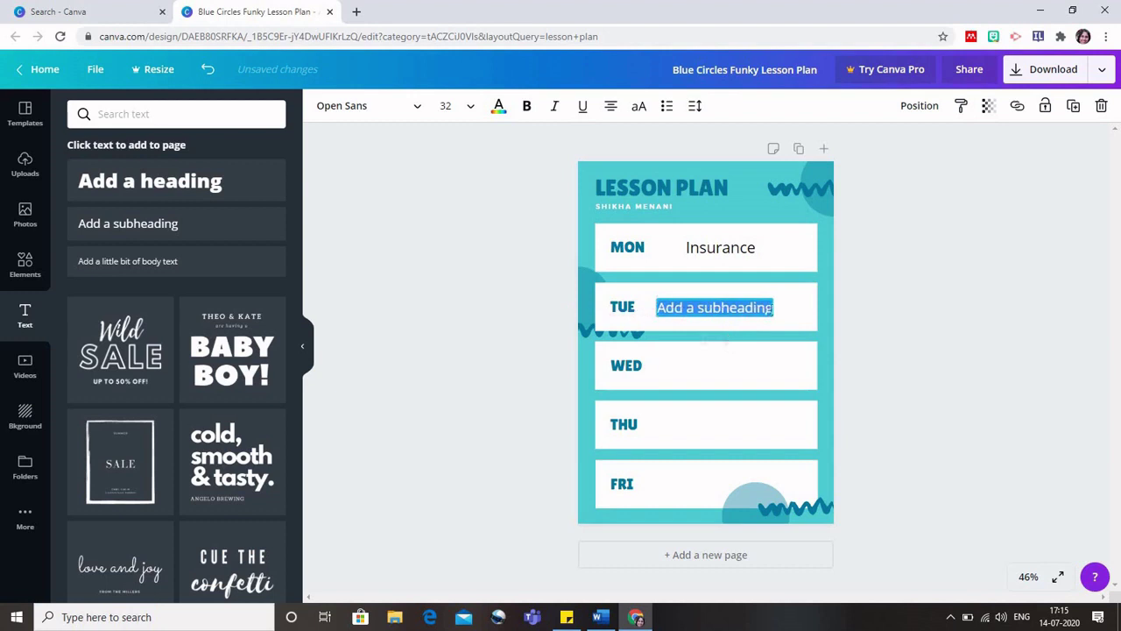
left_click(770, 308)
key("BackSpace")
key("BackSpace")
key("BackSpace")
key("BackSpace")
key("BackSpace")
key("BackSpace")
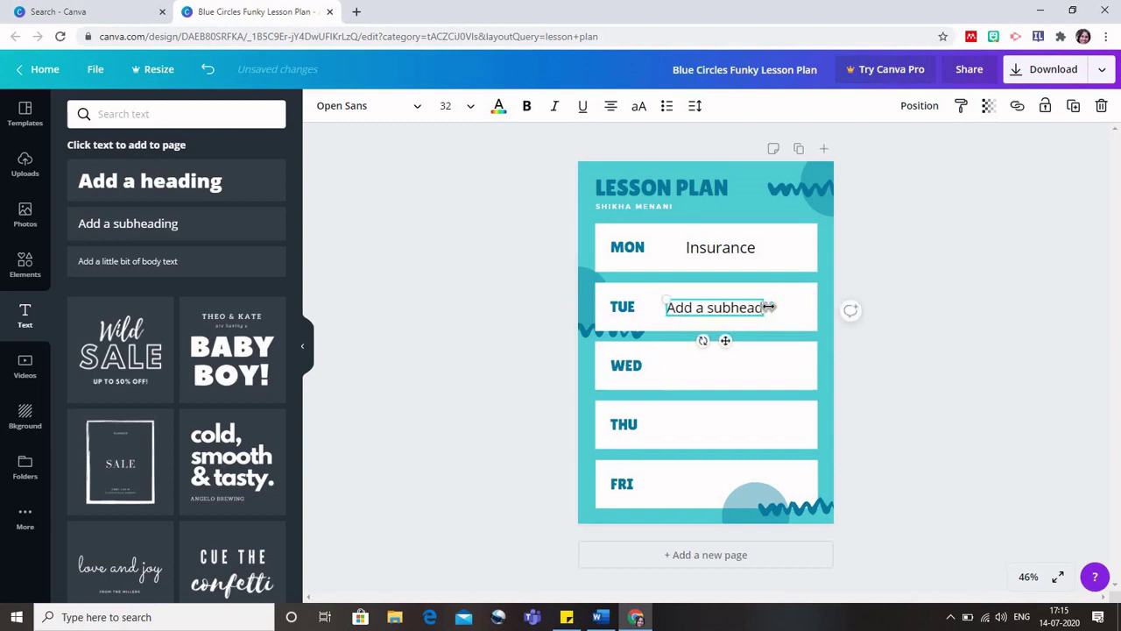
key("BackSpace")
key("BackSpace")
key("BackSpace")
key("BackSpace")
key("BackSpace")
key("BackSpace")
key("BackSpace")
key("BackSpace")
key("BackSpace")
key("BackSpace")
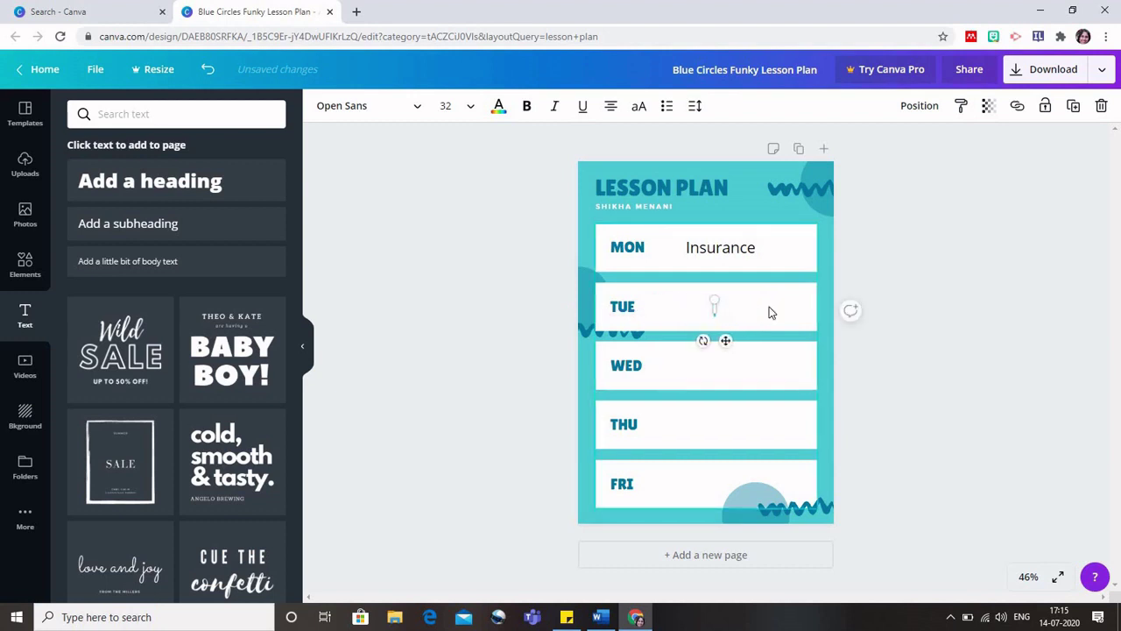
type("Mutual funds")
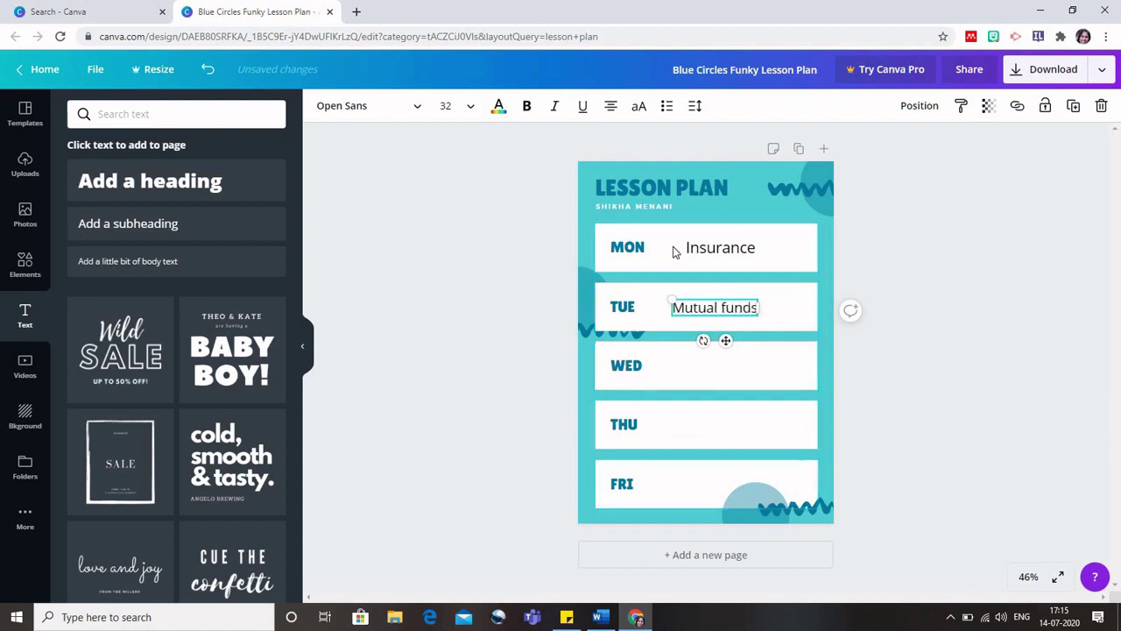
left_click(936, 323)
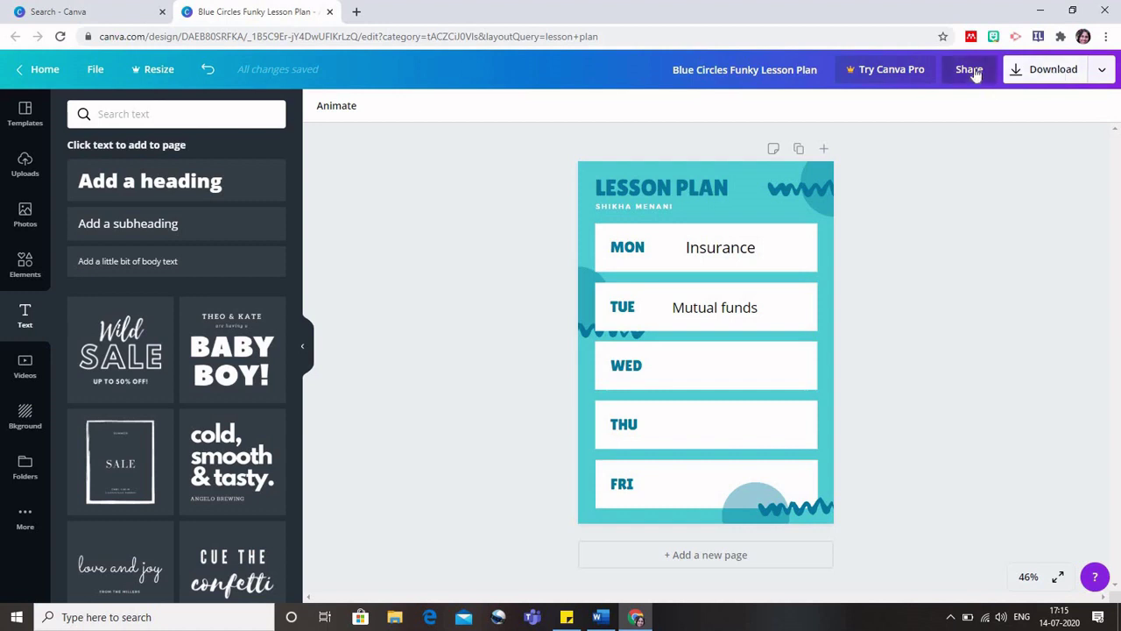
- Download the lesson plan as a PDF Print file and open the downloaded PDF
left_click(1064, 69)
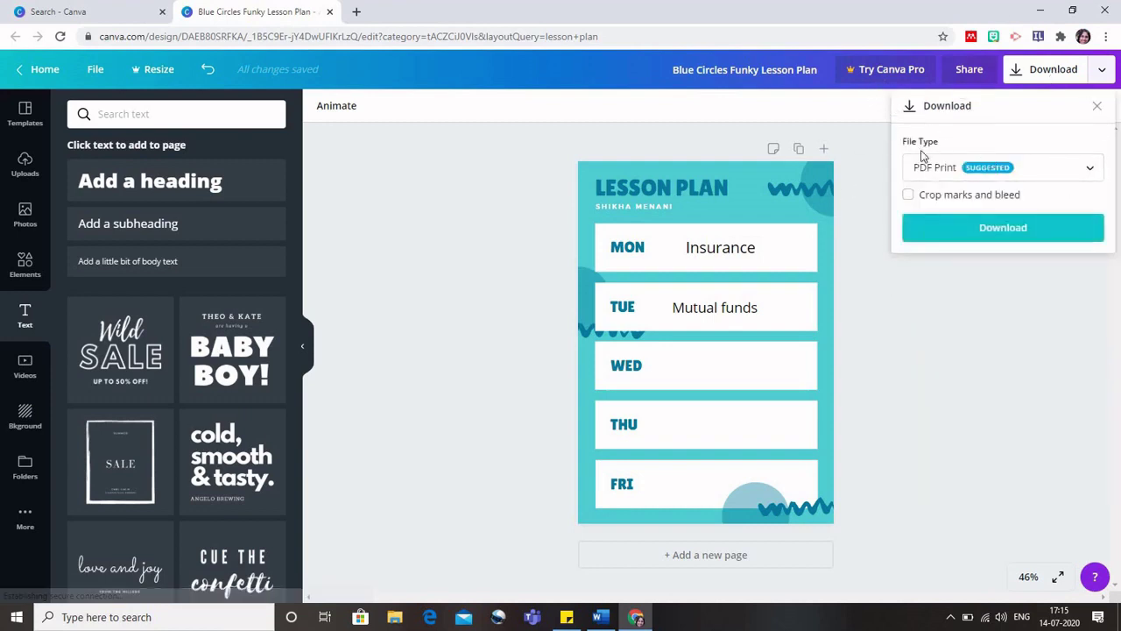
left_click(987, 240)
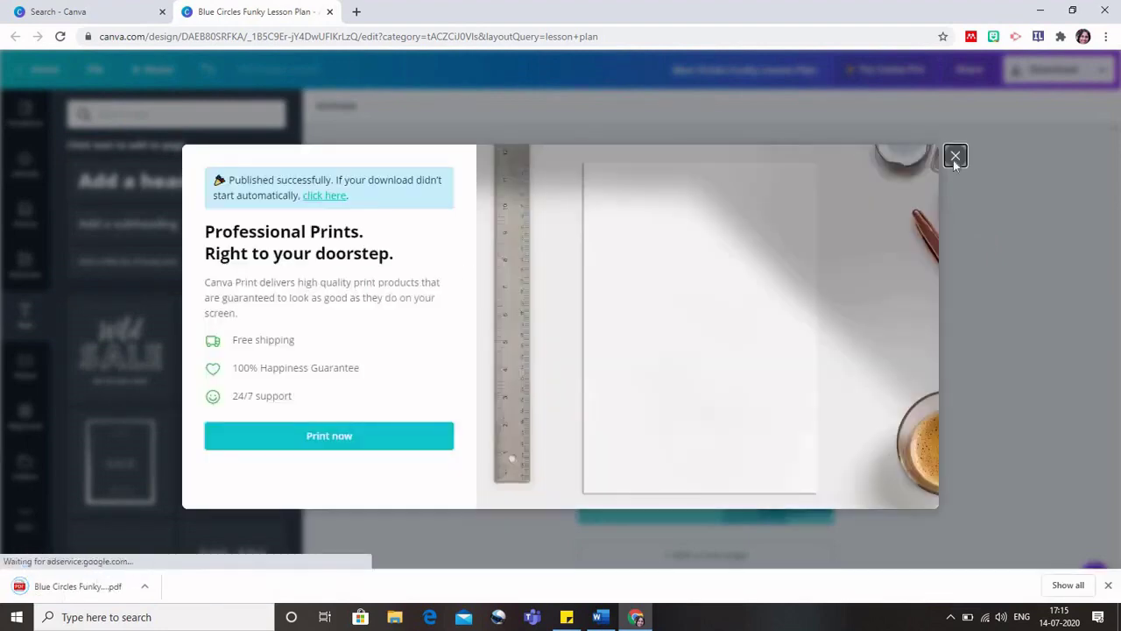
left_click(955, 158)
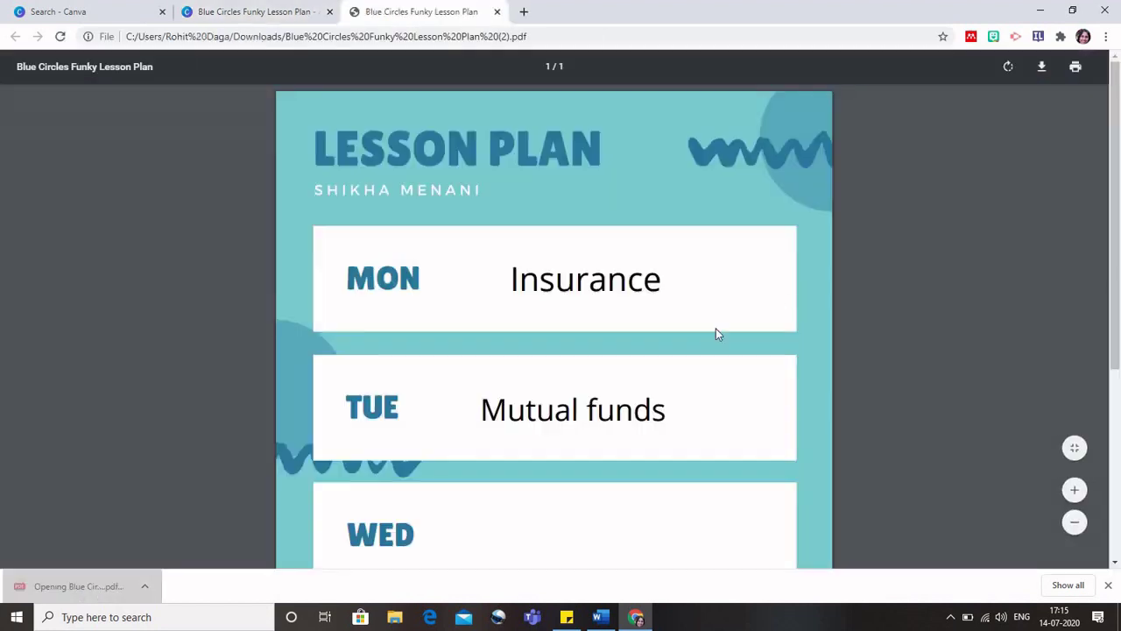
- Zoom the PDF out to view the whole page, then return to the Canva design tab
scroll(1027, 350, "down", 3)
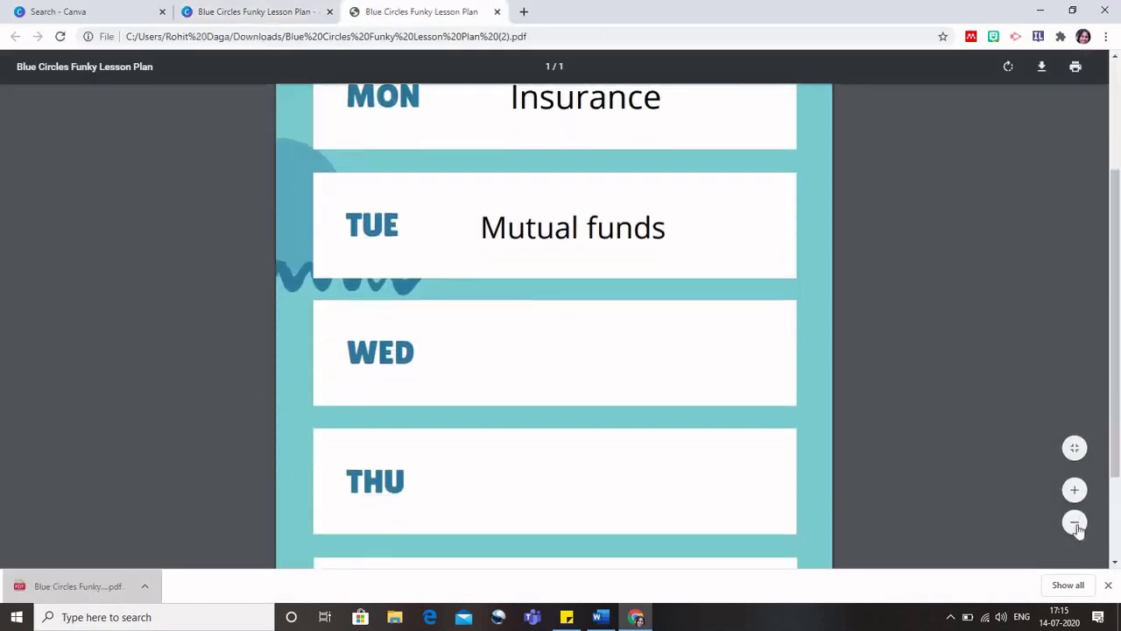
left_click(1077, 525)
left_click(1076, 525)
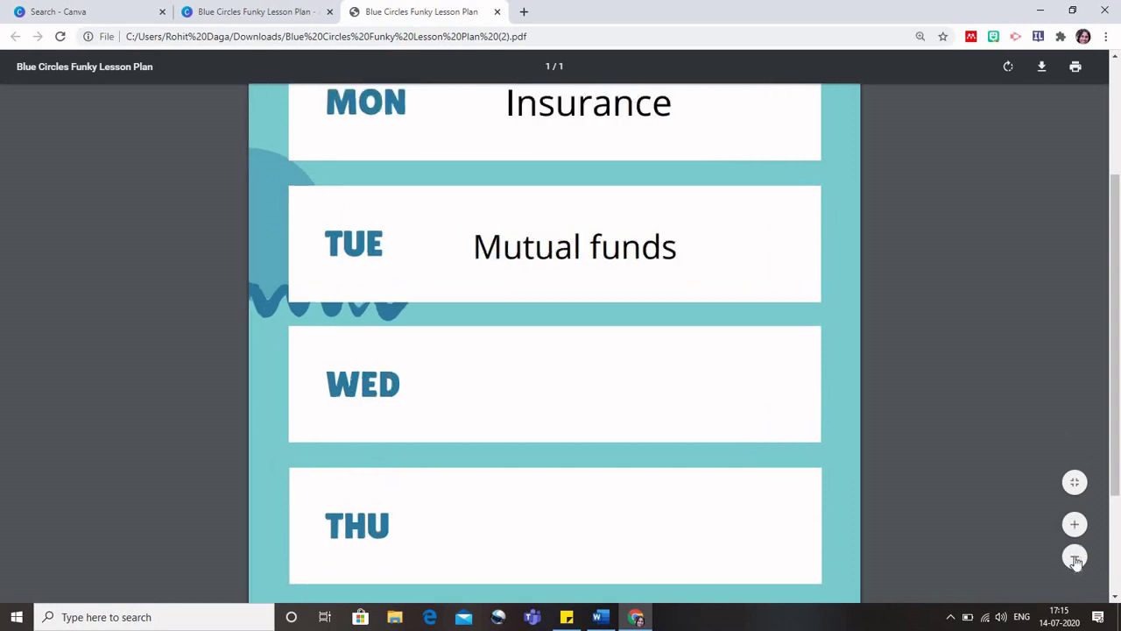
left_click(1076, 557)
left_click(1076, 558)
left_click(1076, 558)
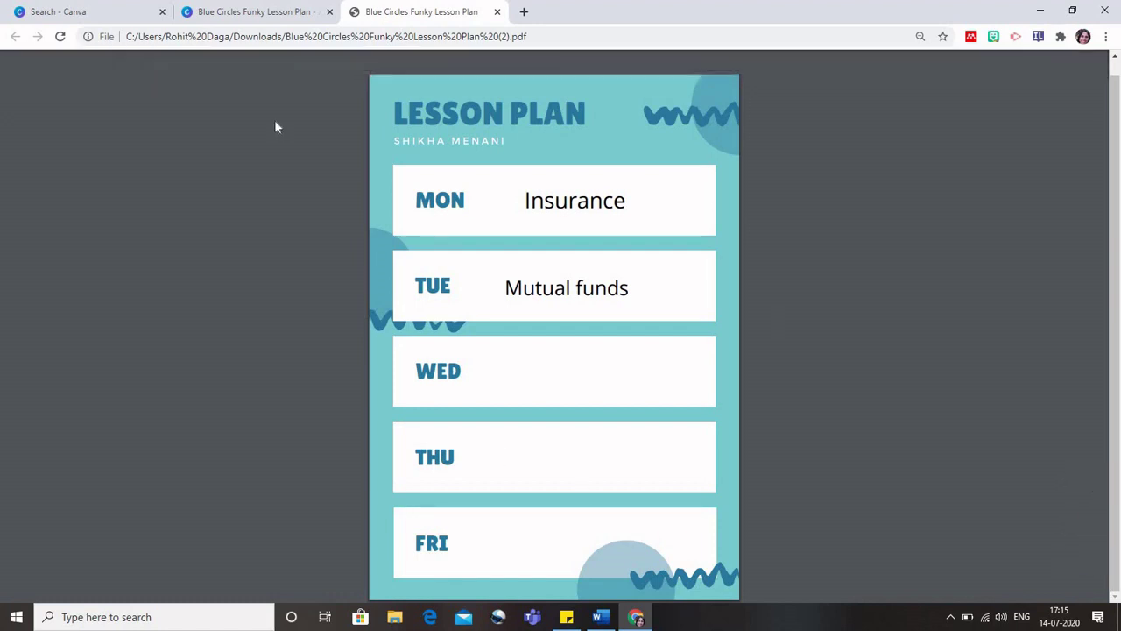
left_click(250, 11)
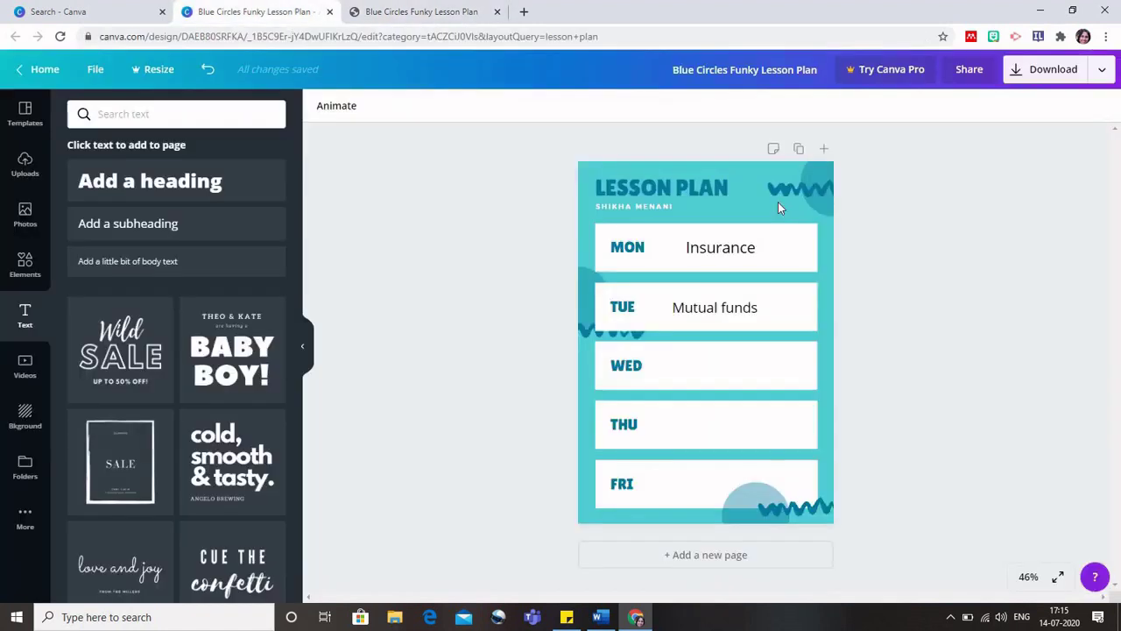
- Set the lesson plan's share link access to view-only and copy the link
left_click(970, 72)
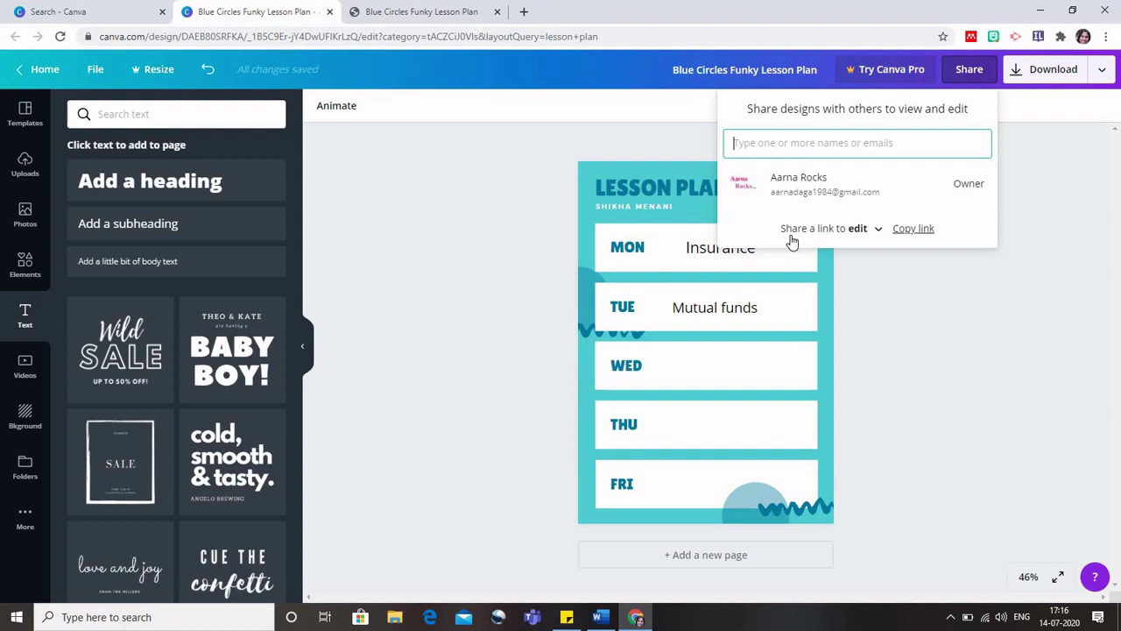
left_click(879, 232)
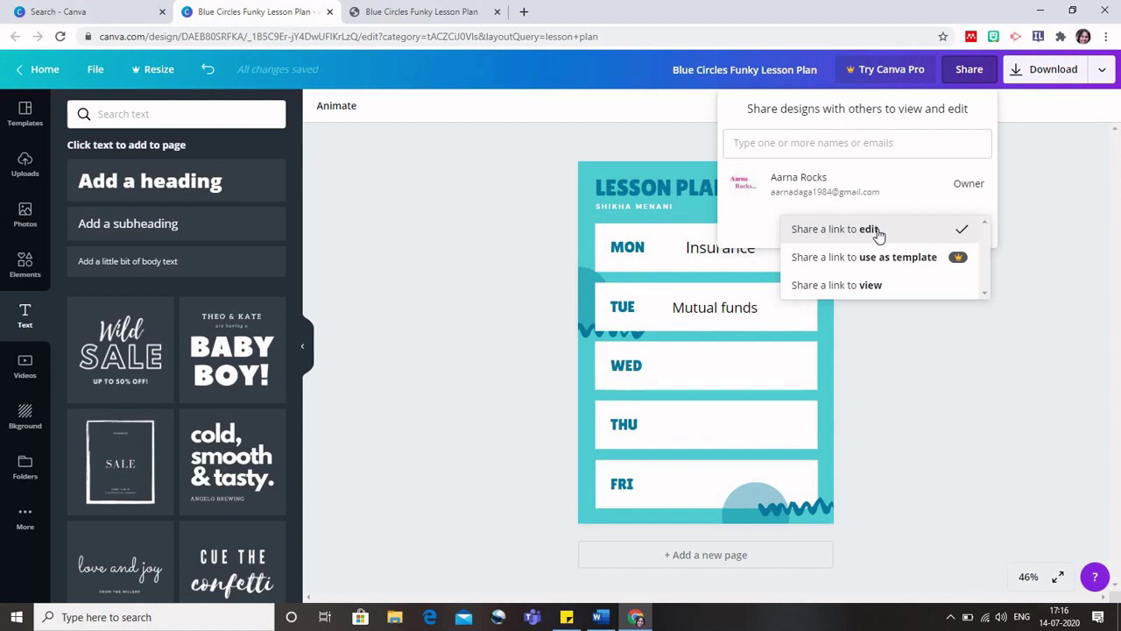
left_click(843, 287)
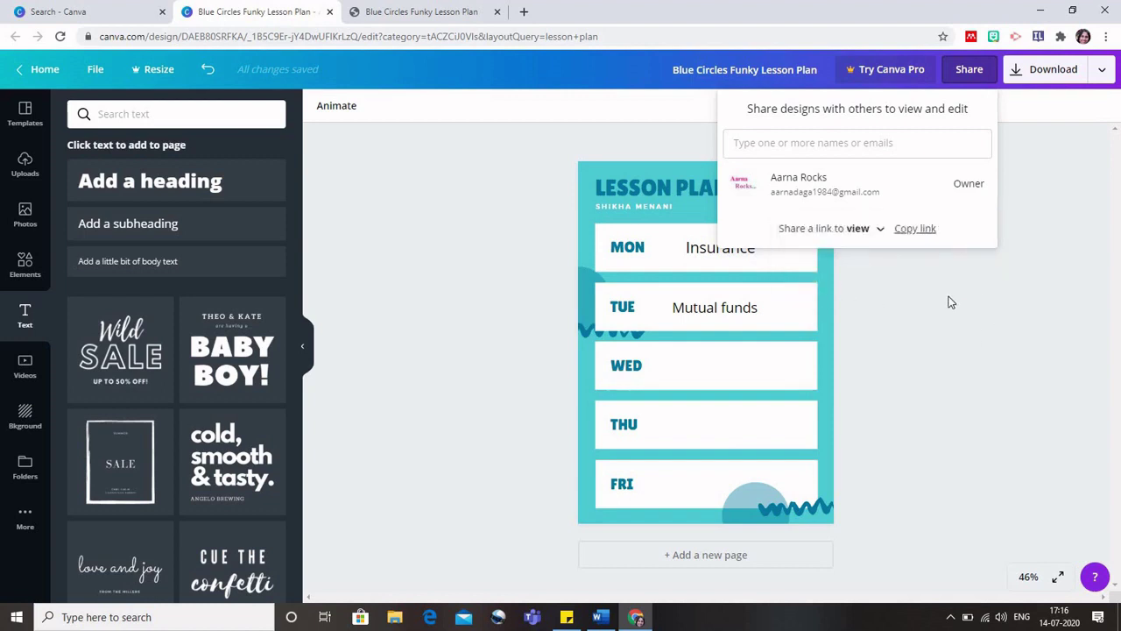
left_click(916, 229)
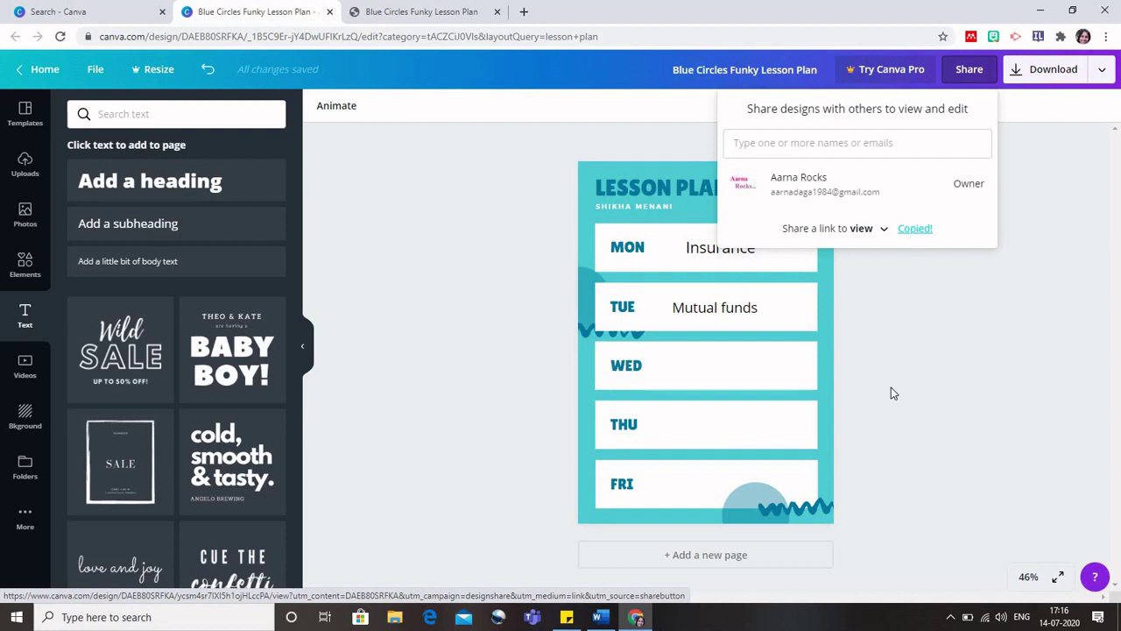
left_click(933, 345)
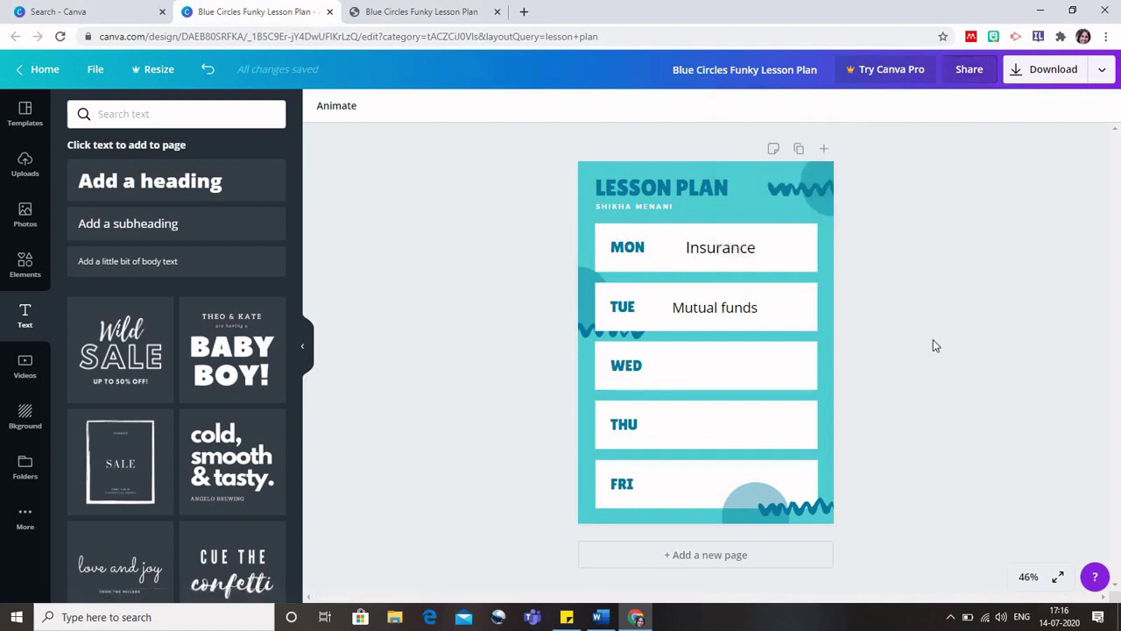
- From Home, search templates for 'presentations' and browse the results
left_click(40, 70)
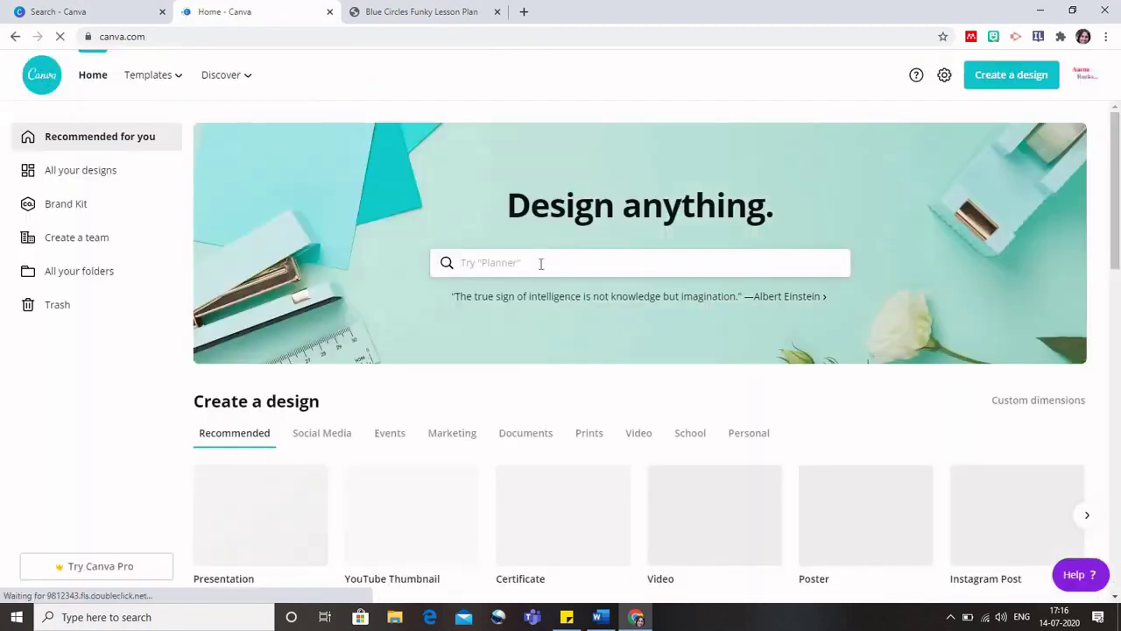
left_click(538, 261)
type("presentation")
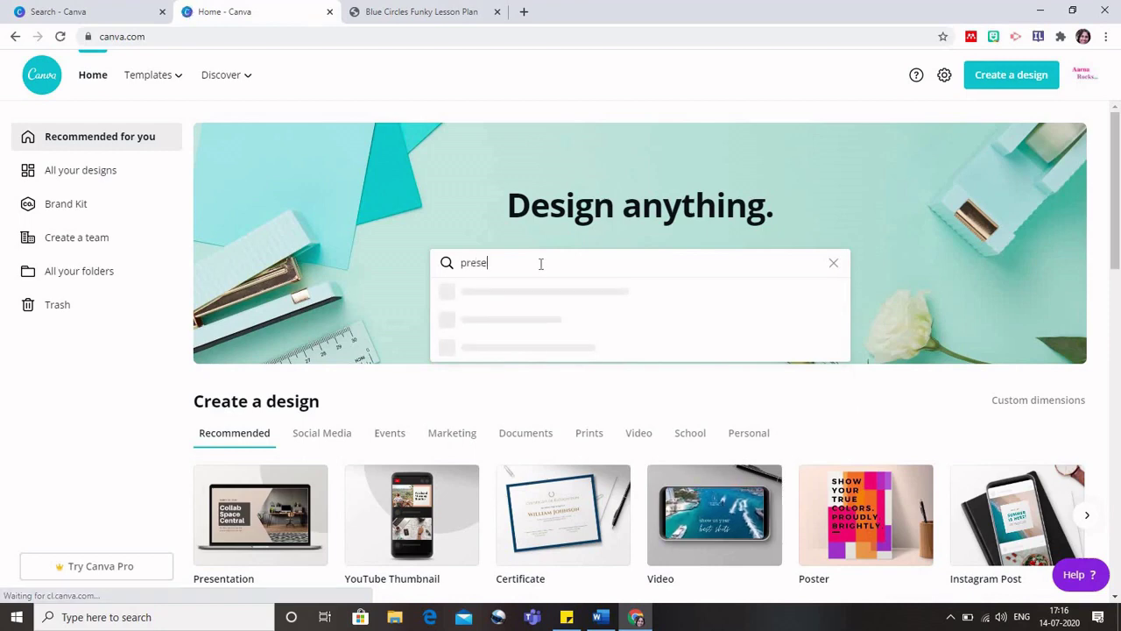
type("s")
key("Return")
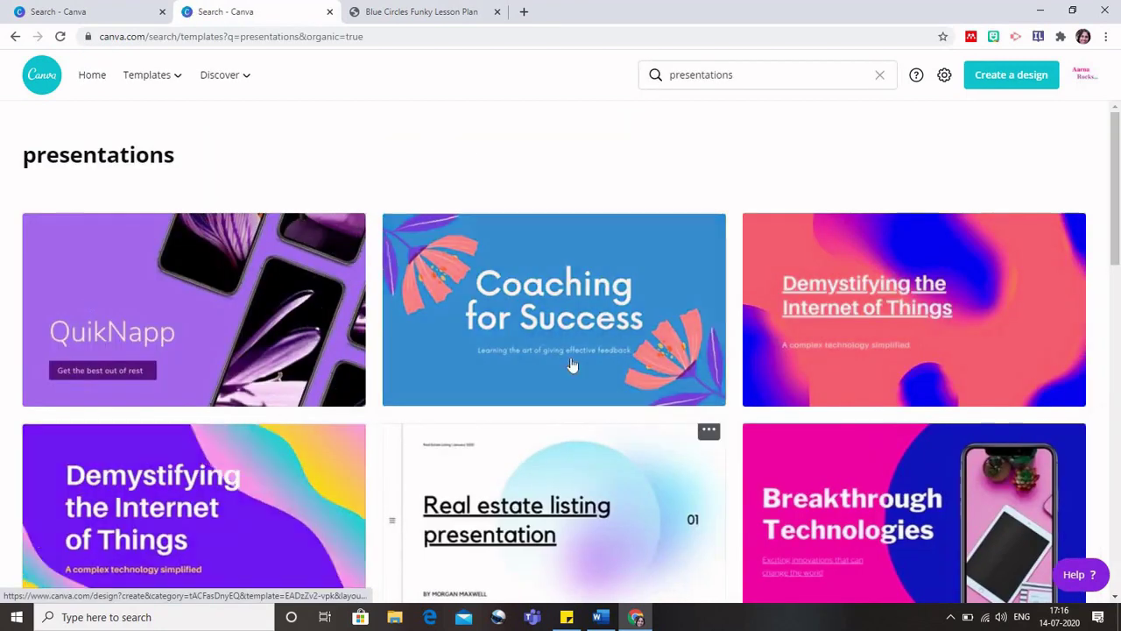
scroll(301, 520, "down", 2)
scroll(302, 521, "down", 1)
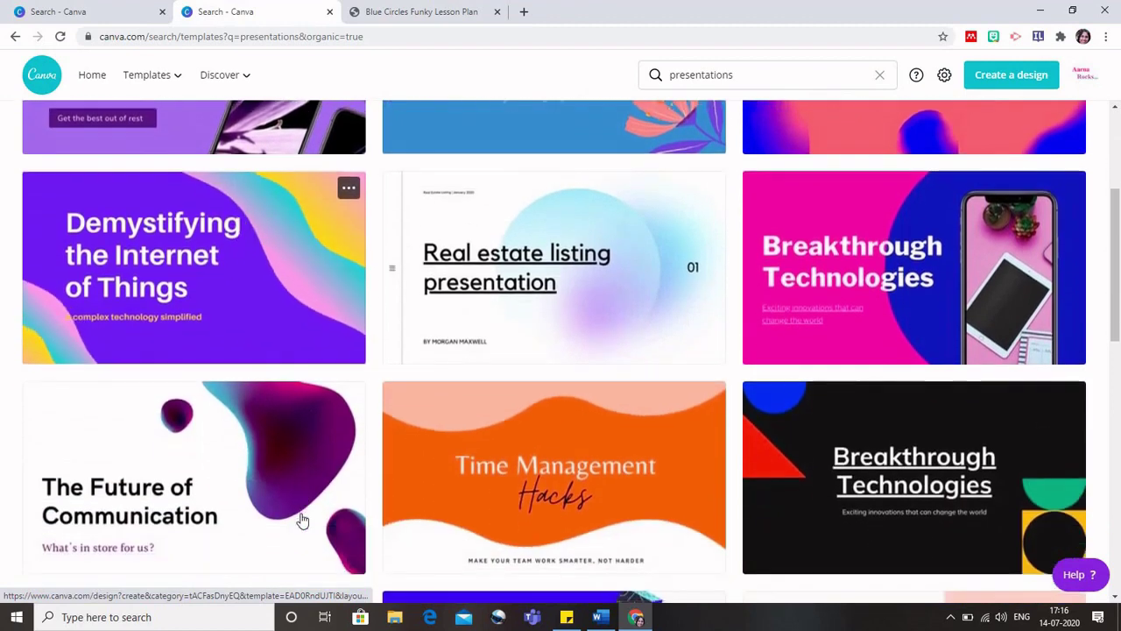
scroll(301, 521, "down", 2)
scroll(202, 293, "up", 1)
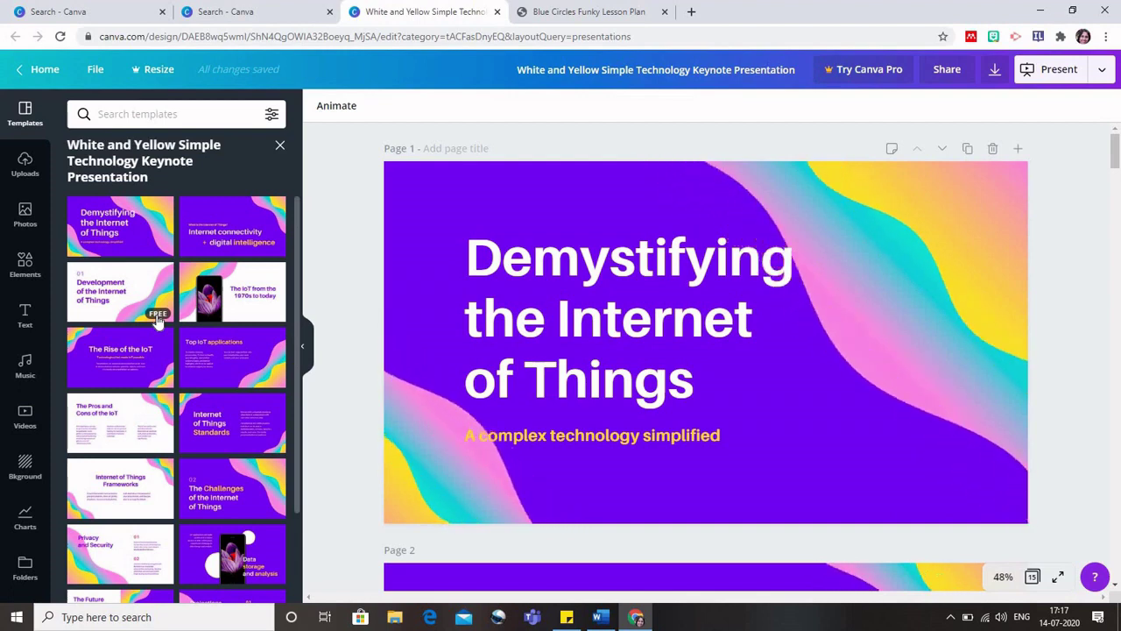
- Apply the 'Demystifying the Internet of Things' title slide to page 1 and browse the 15 pages
left_click(118, 229)
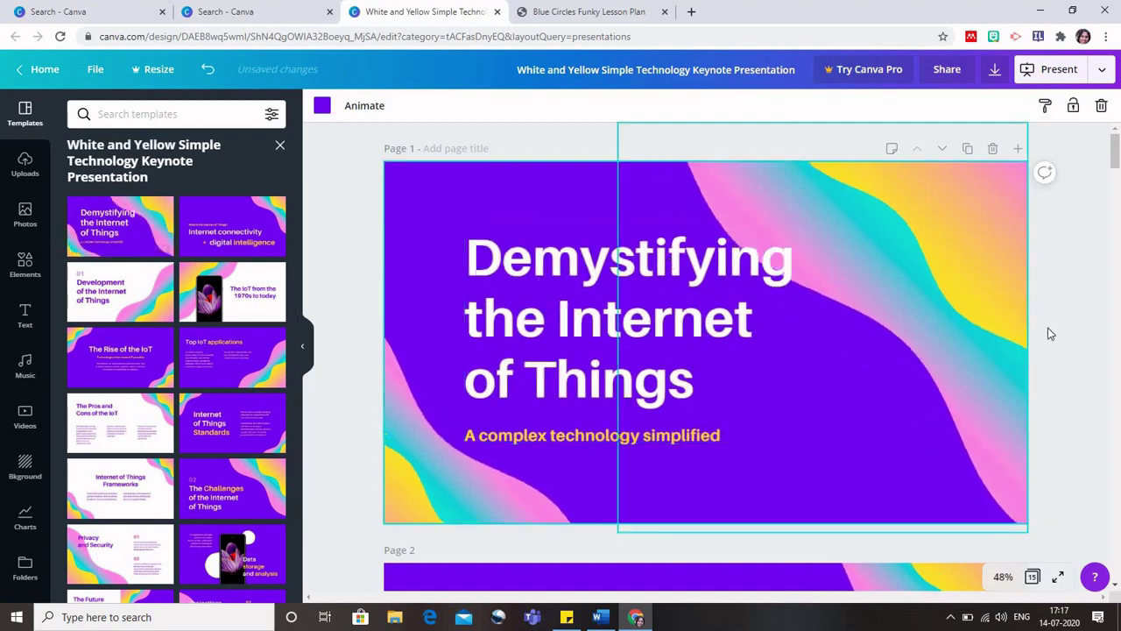
scroll(1095, 293, "down", 3)
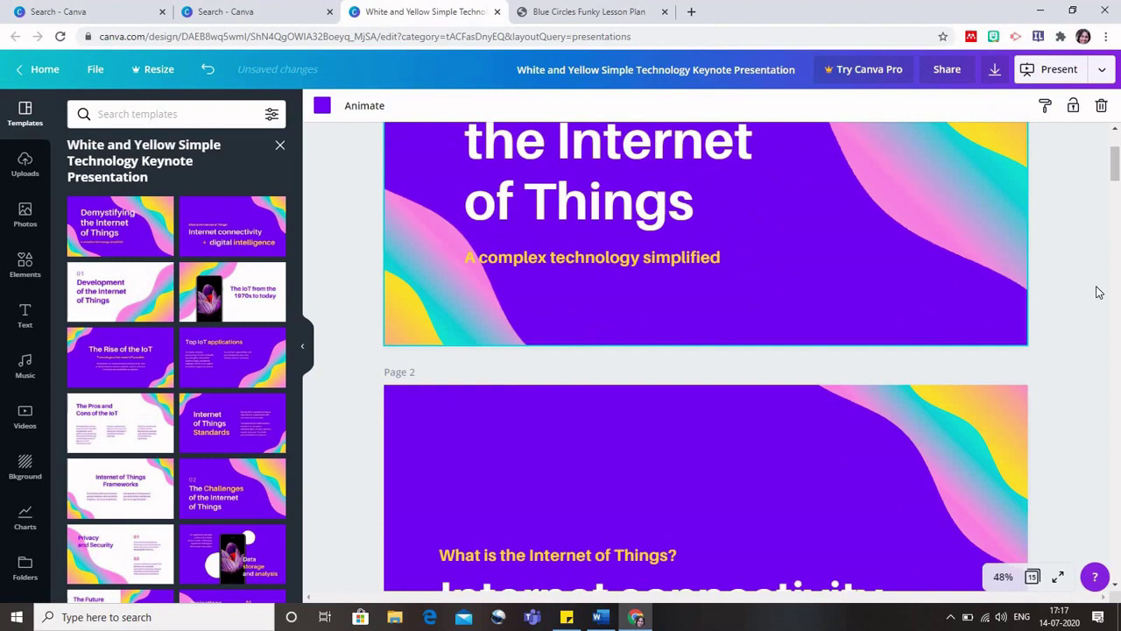
scroll(1099, 291, "down", 12)
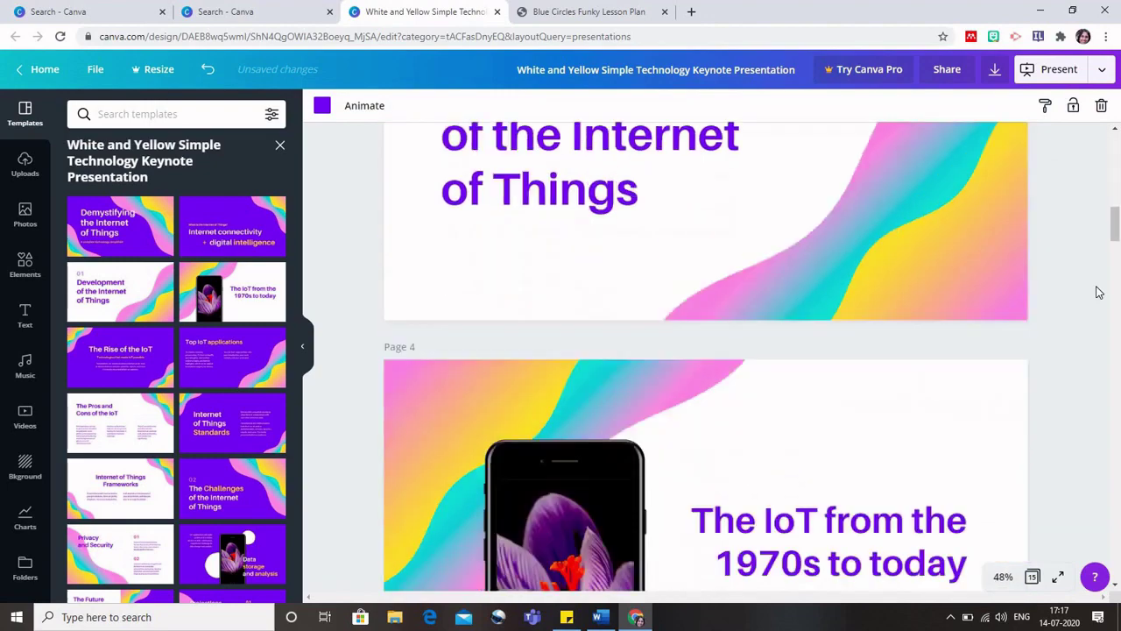
scroll(1099, 292, "down", 15)
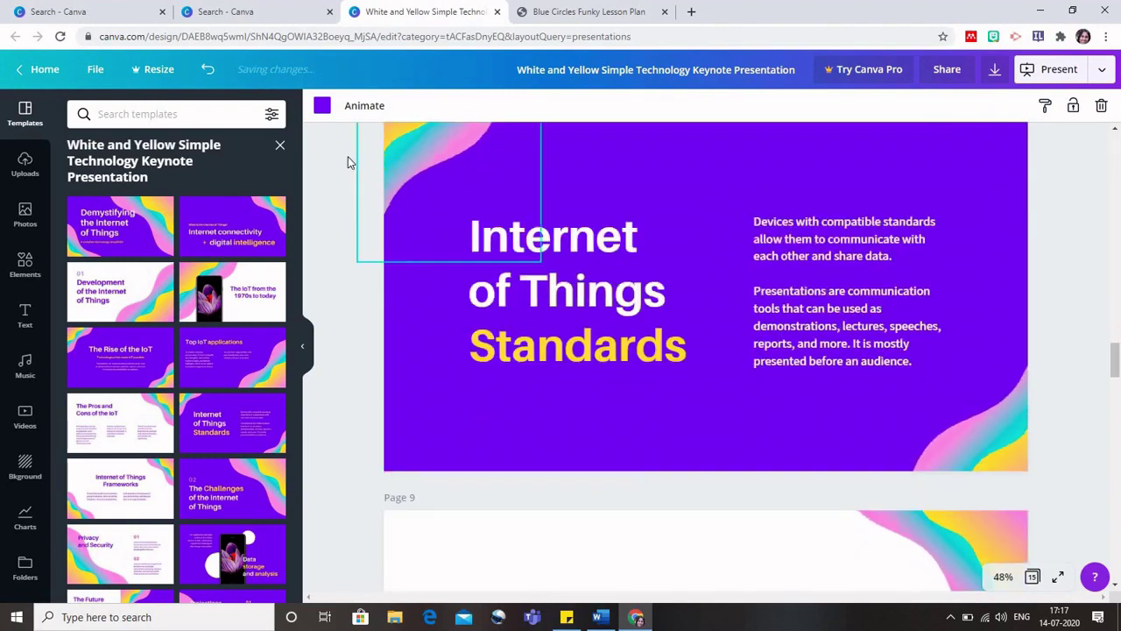
left_click(277, 145)
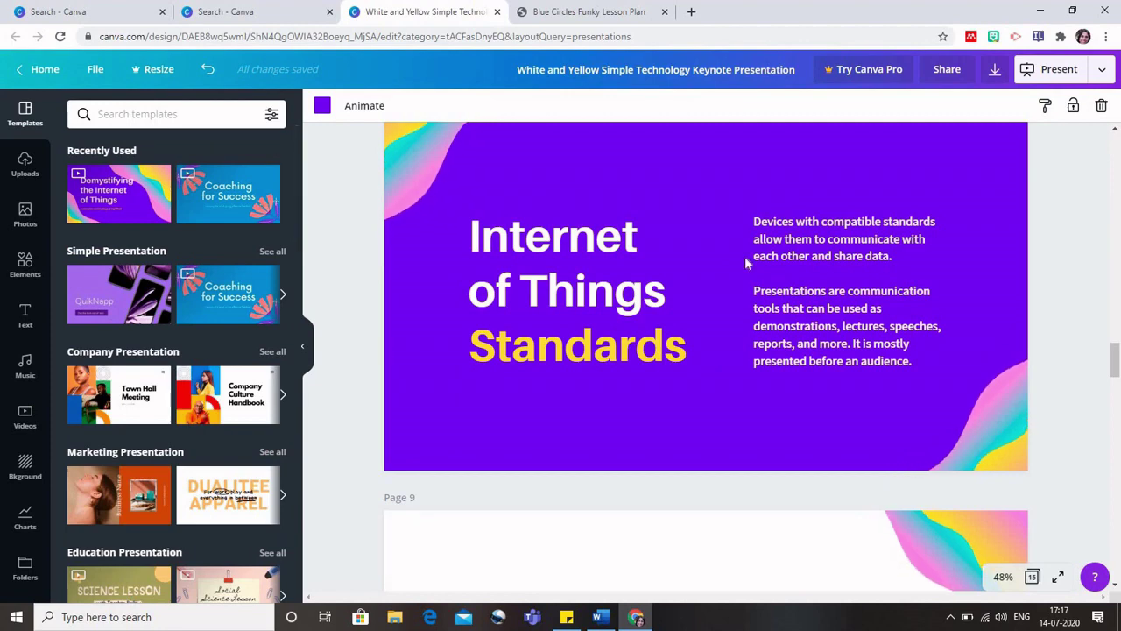
scroll(745, 256, "up", 20)
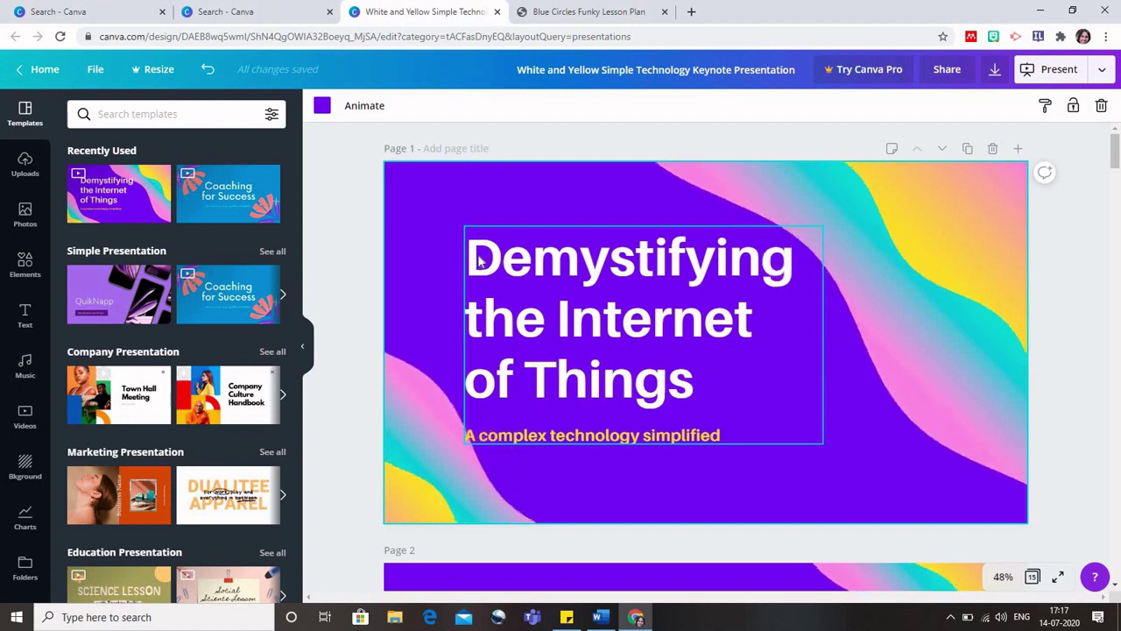
- Replace the slide 1 title with 'Lesson 1'
left_click(473, 263)
left_click_drag(467, 258, 652, 335)
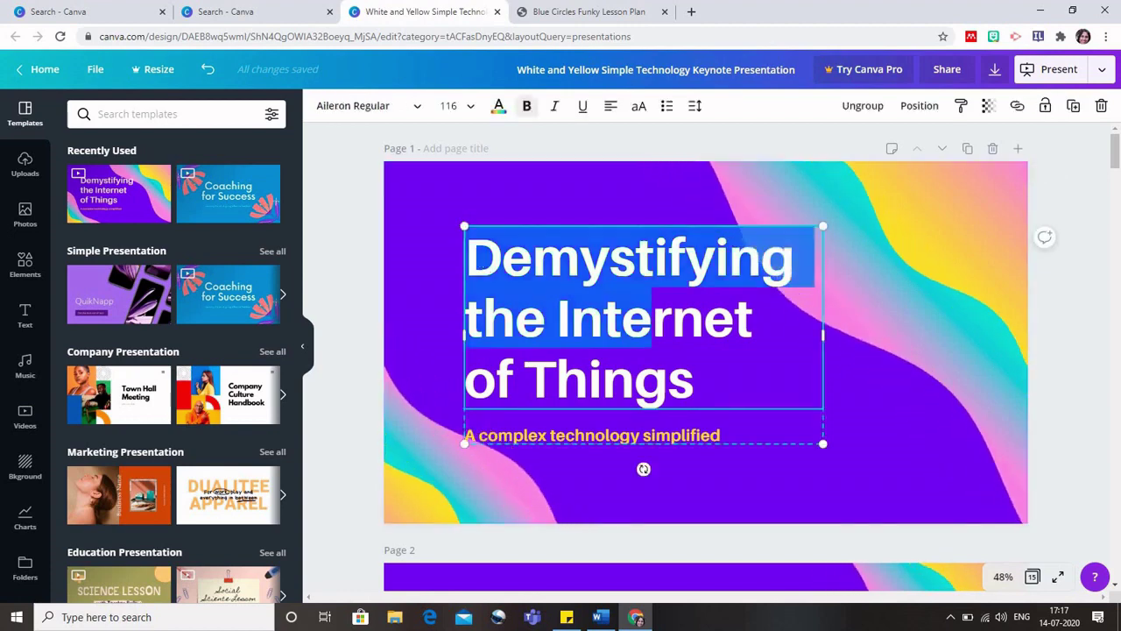
left_click(697, 384)
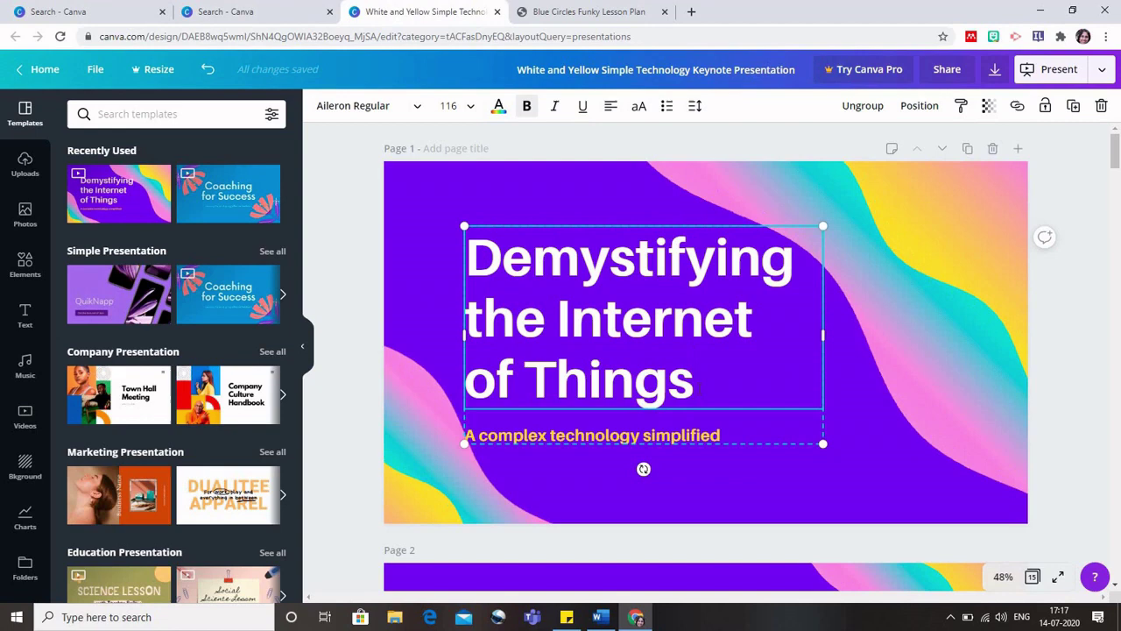
key("BackSpace")
key("BackSpace")
key("BackSpace")
key("BackSpace")
key("BackSpace")
key("BackSpace")
key("BackSpace")
key("BackSpace")
key("BackSpace")
key("BackSpace")
key("BackSpace")
key("BackSpace")
key("BackSpace")
key("BackSpace")
key("BackSpace")
key("BackSpace")
key("BackSpace")
key("BackSpace")
key("BackSpace")
key("BackSpace")
key("BackSpace")
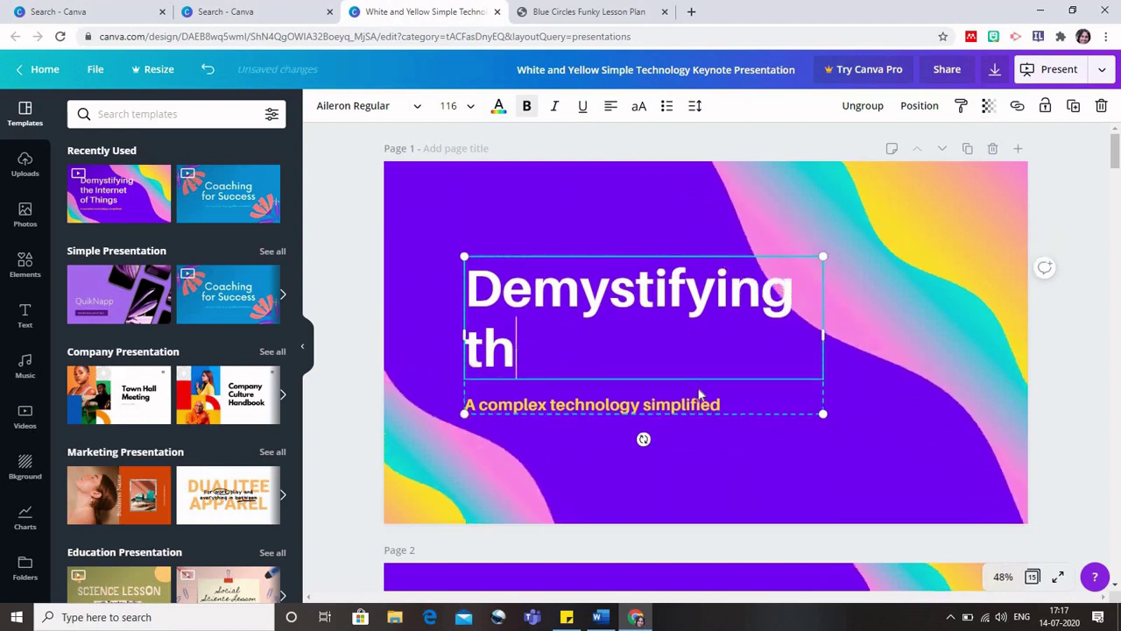
key("BackSpace")
key("BackSpace")
key("BackSpace")
key("BackSpace")
key("BackSpace")
key("BackSpace")
key("BackSpace")
key("BackSpace")
key("BackSpace")
key("BackSpace")
key("BackSpace")
key("BackSpace")
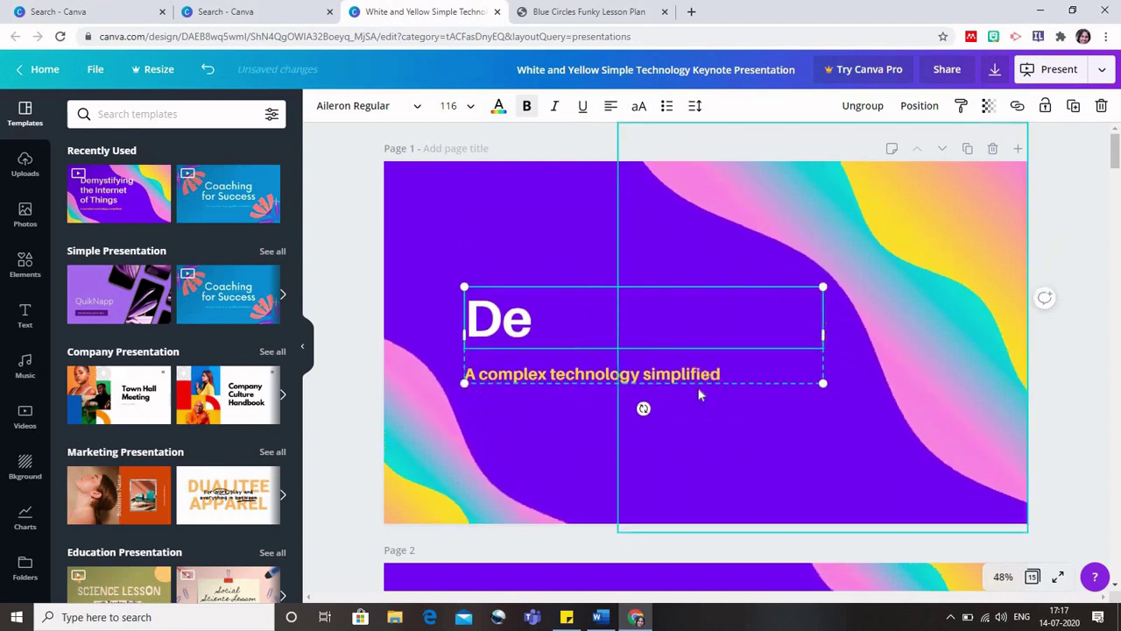
type("Lesson 1")
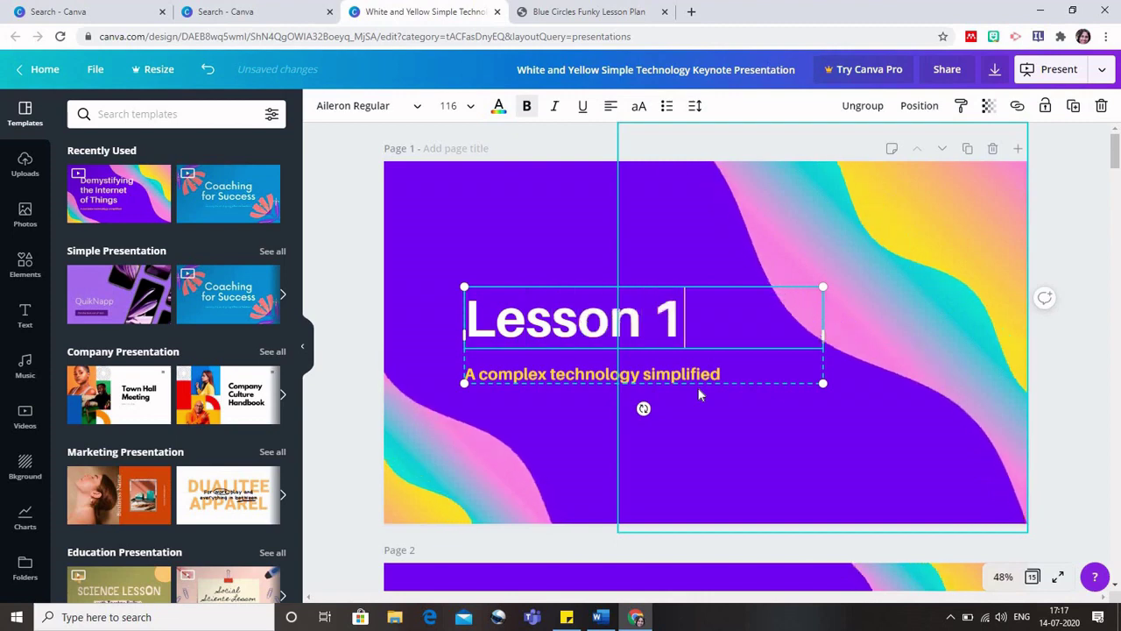
- Replace the 'A complex technology simplified' subtitle with the presenter's full name
left_click(725, 377)
double_click(701, 375)
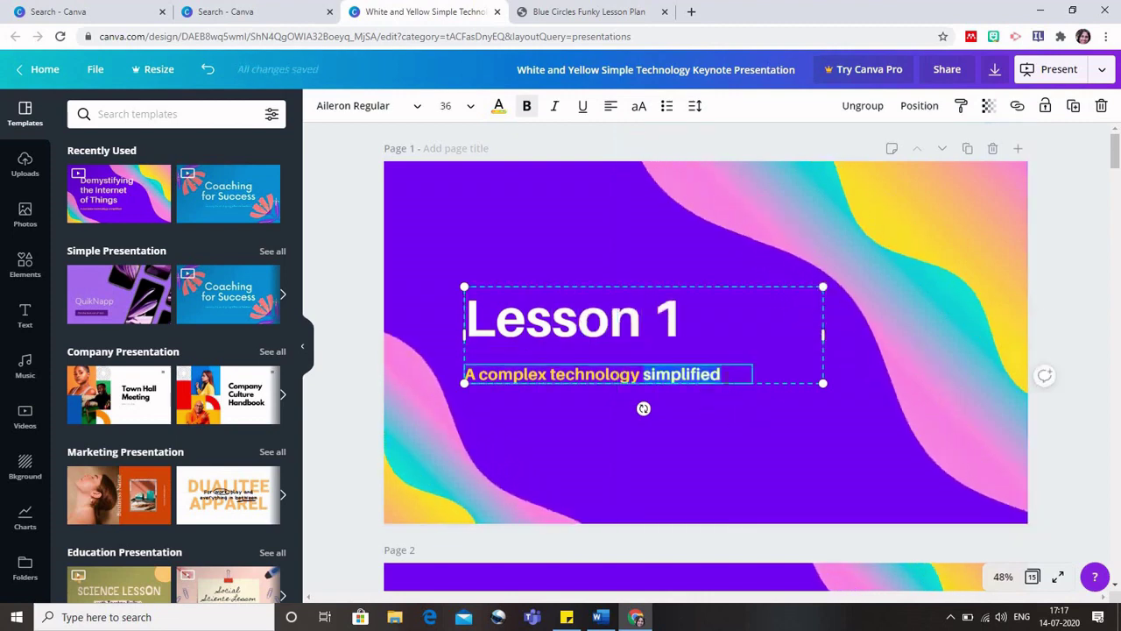
key("BackSpace")
key("BackSpace")
key("BackSpace")
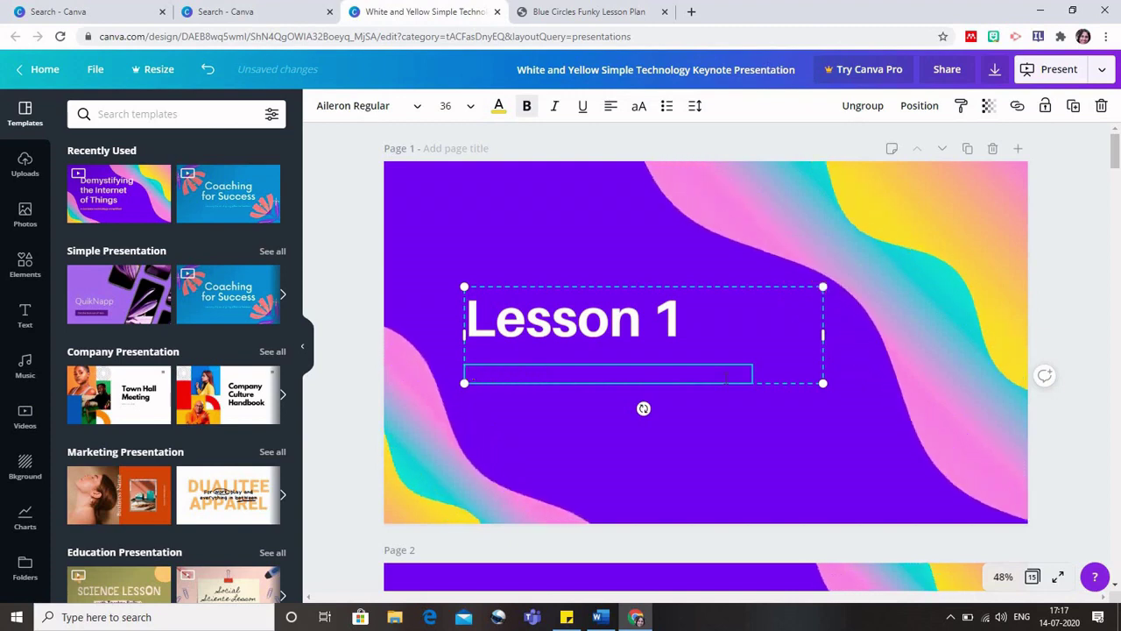
type("shikha")
key("BackSpace")
key("BackSpace")
key("BackSpace")
key("BackSpace")
key("BackSpace")
key("BackSpace")
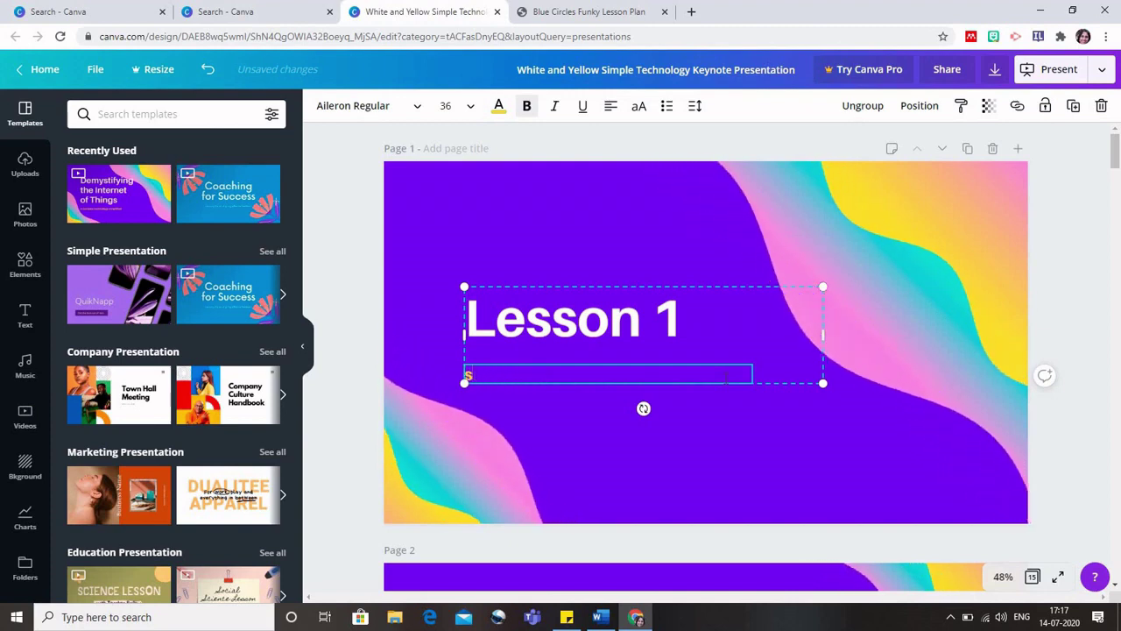
type("Shikha Menani")
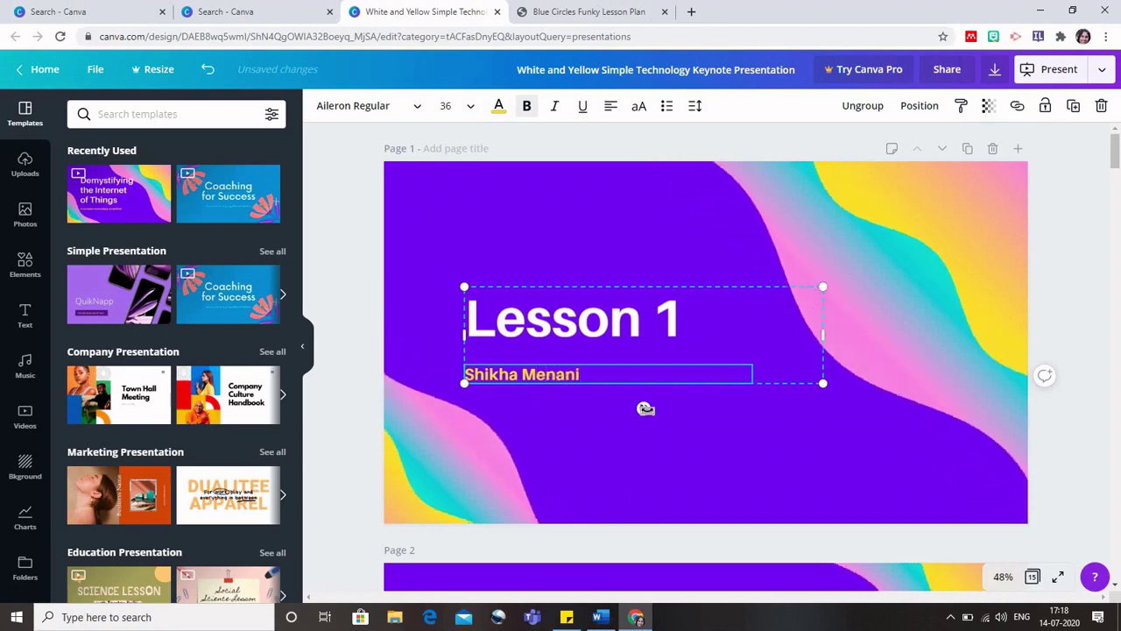
left_click(720, 416)
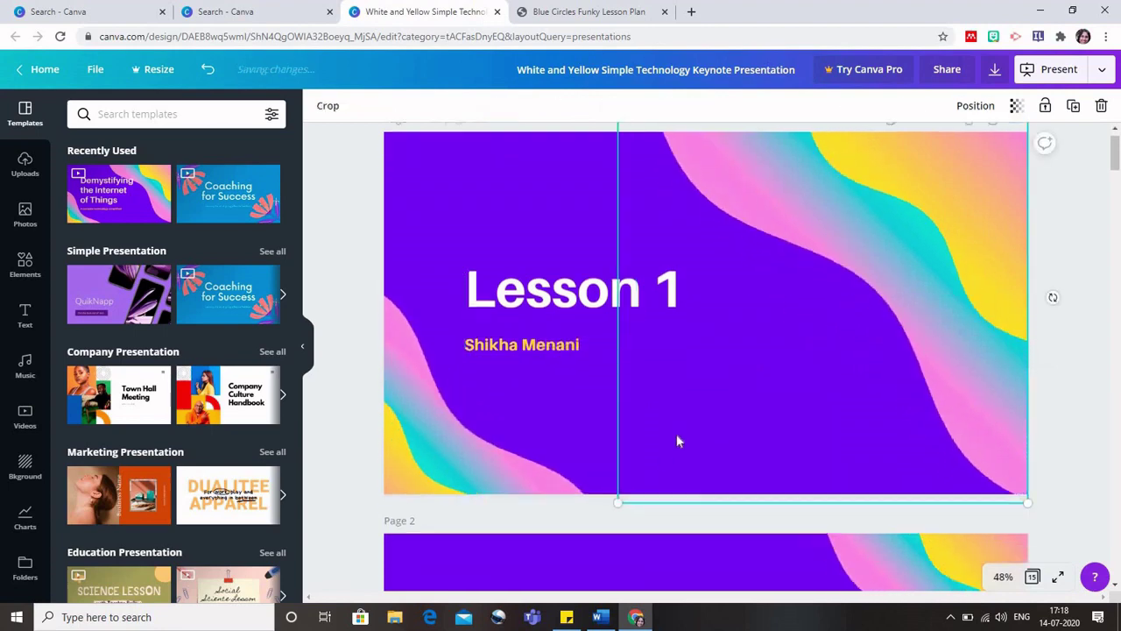
- Delete '+ digital intelligence', 'What is the Internet of Things?' and 'Internet connectivity' from page 2
scroll(676, 434, "down", 5)
left_click(793, 367)
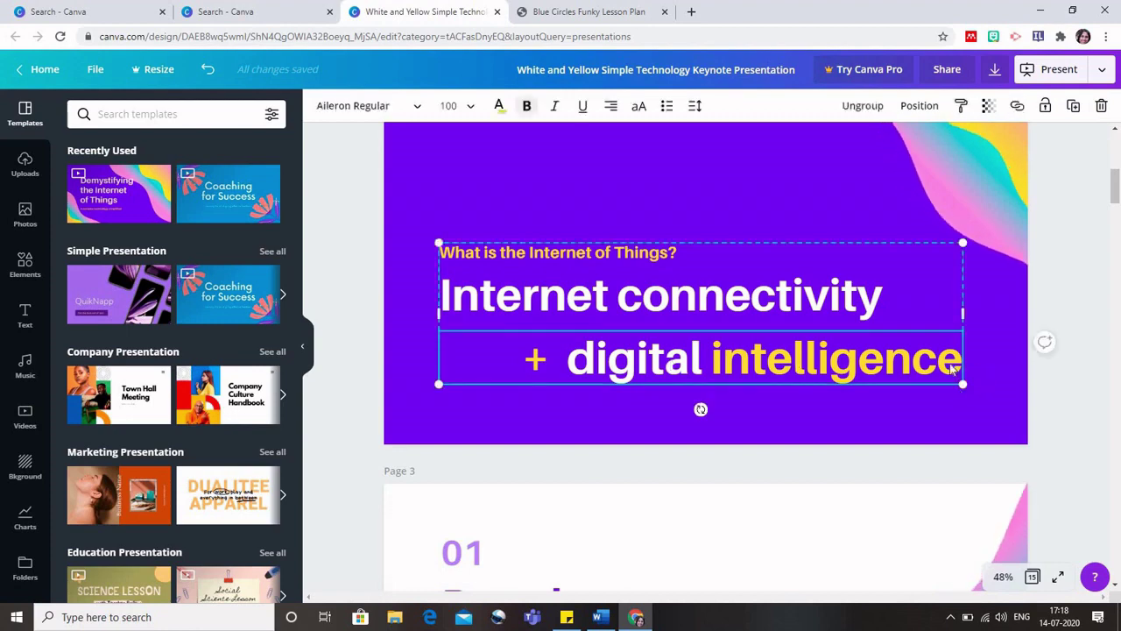
left_click_drag(962, 359, 512, 263)
key("BackSpace")
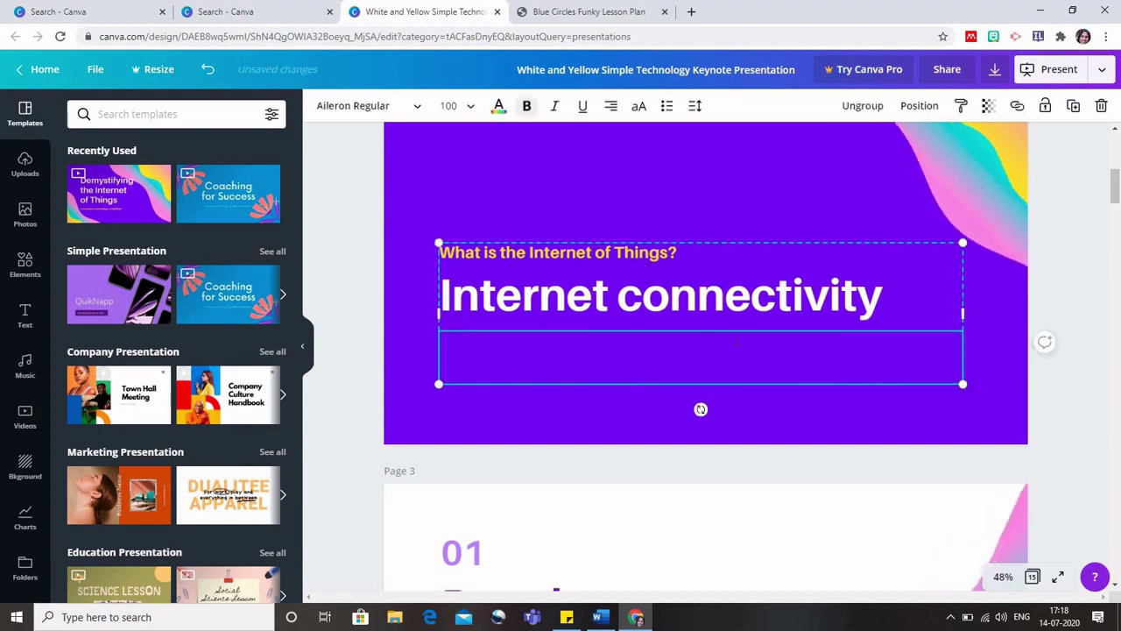
key("BackSpace")
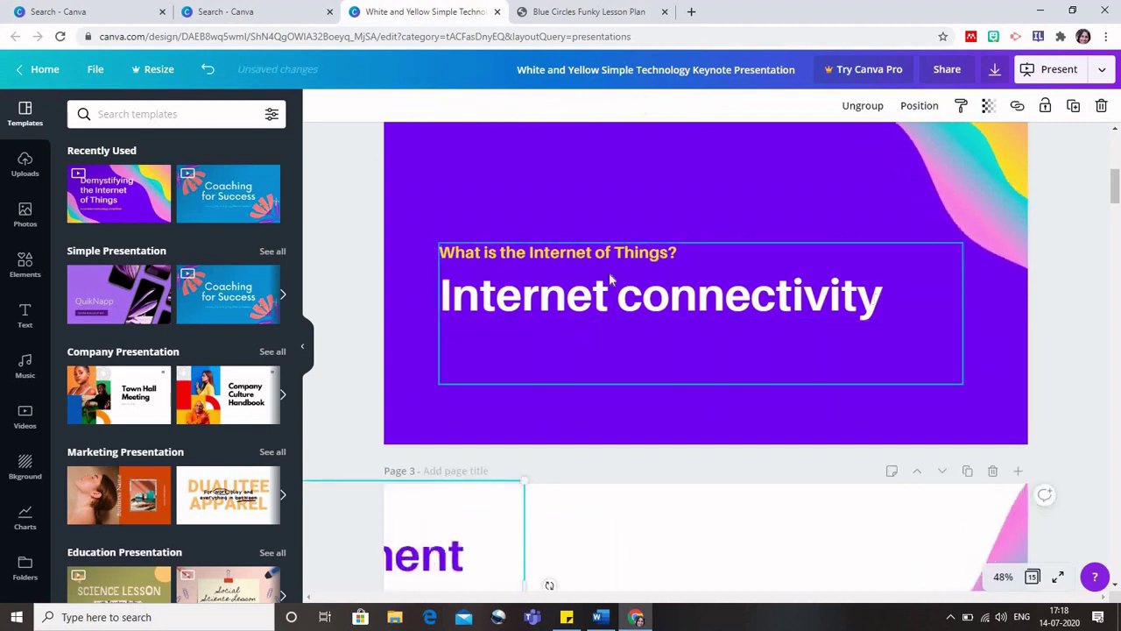
left_click(452, 254)
key("Delete")
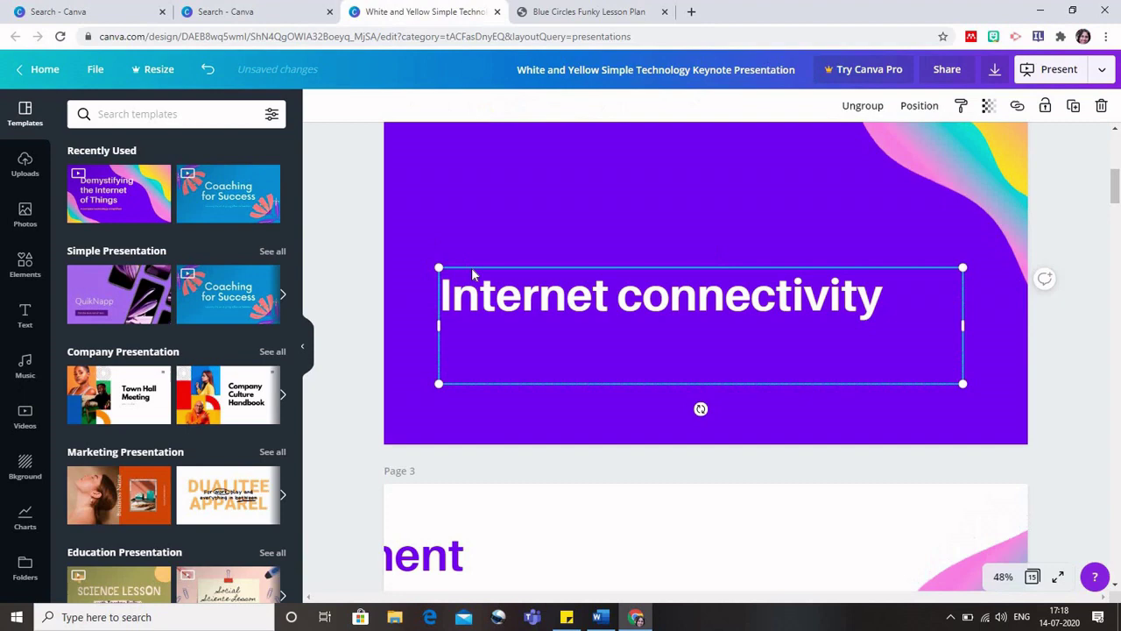
left_click(478, 296)
key("Delete")
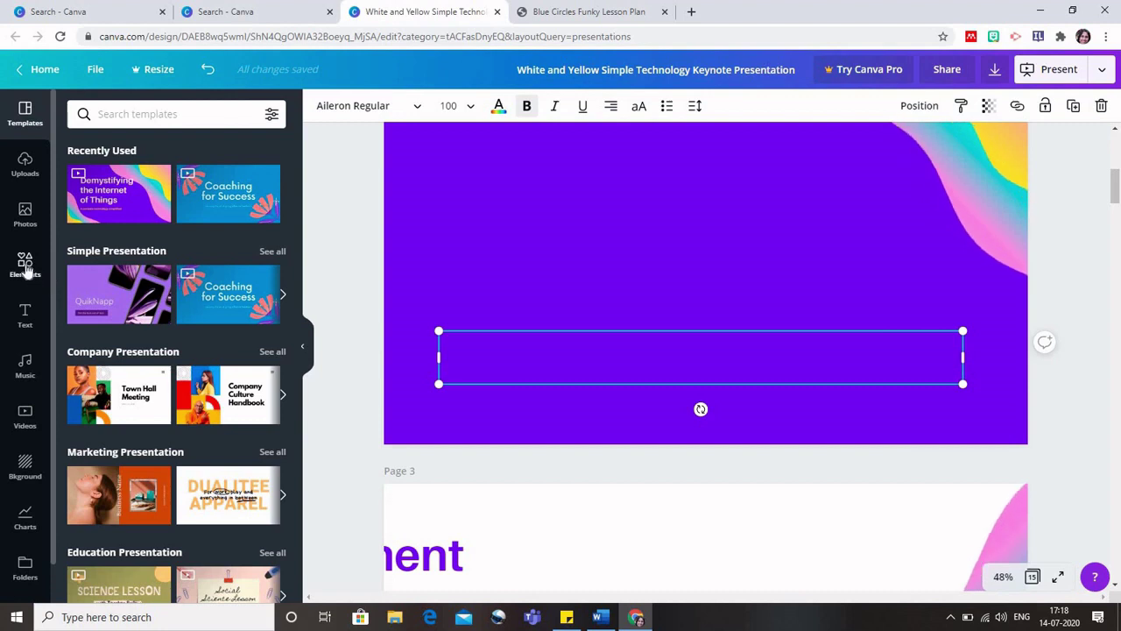
- Add the smartphone frame from Recently Used elements and move it to the slide's left side
left_click(26, 270)
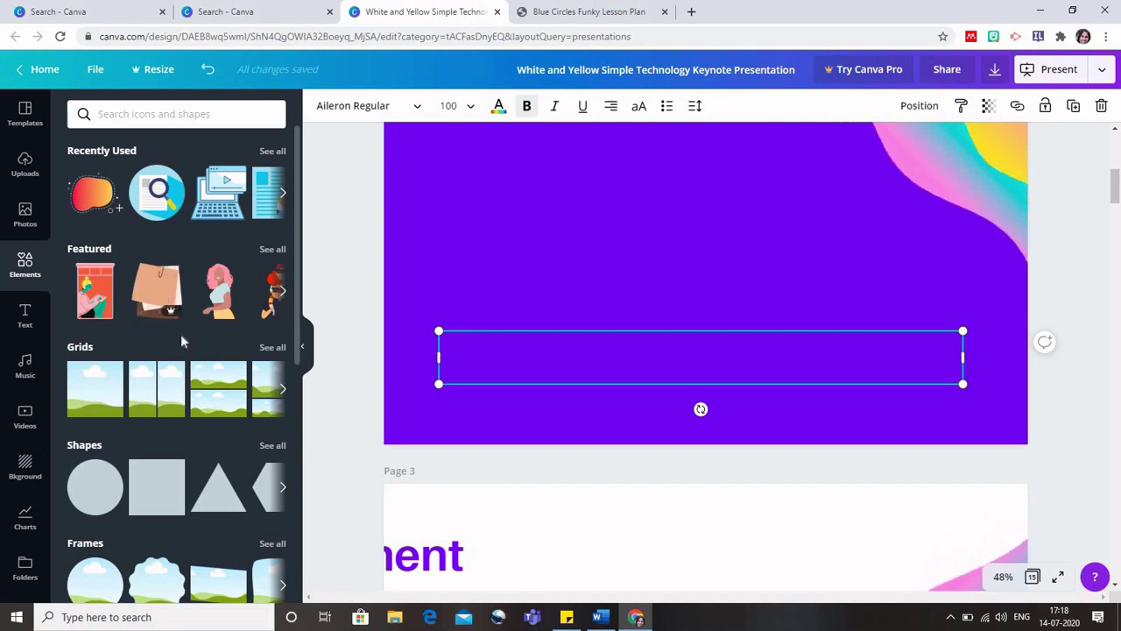
left_click(283, 194)
left_click(283, 194)
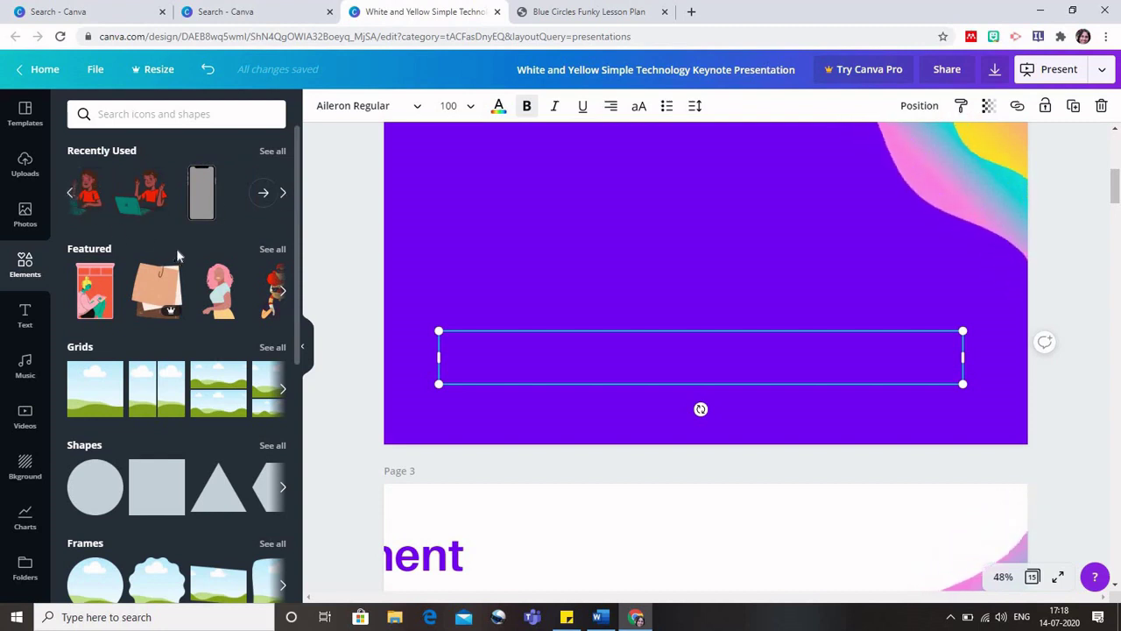
left_click(203, 195)
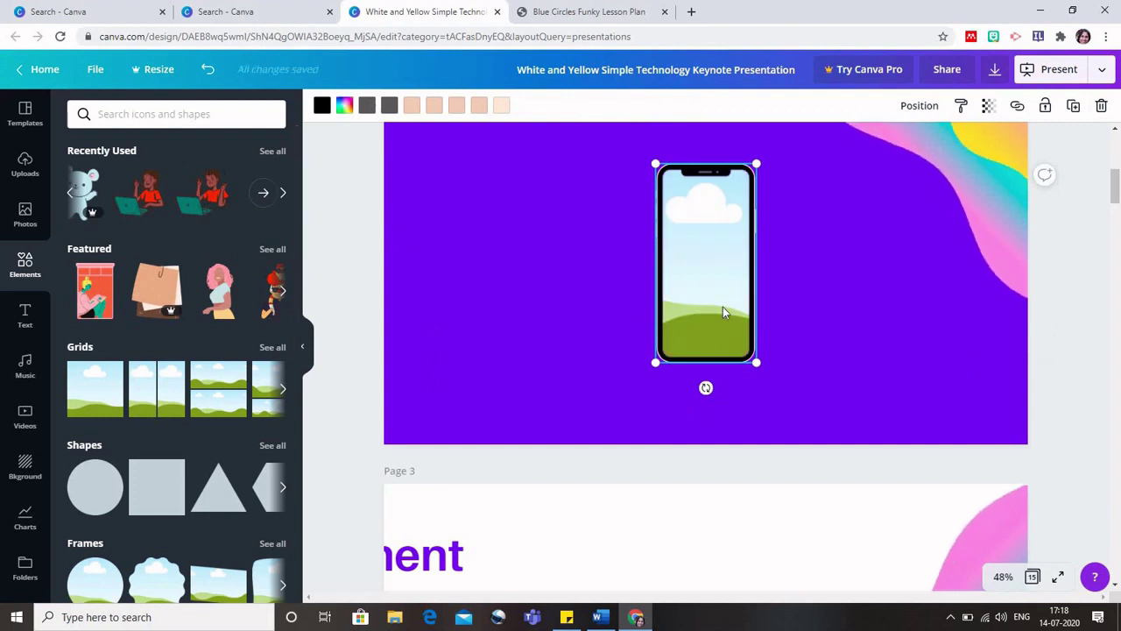
left_click_drag(661, 247, 491, 253)
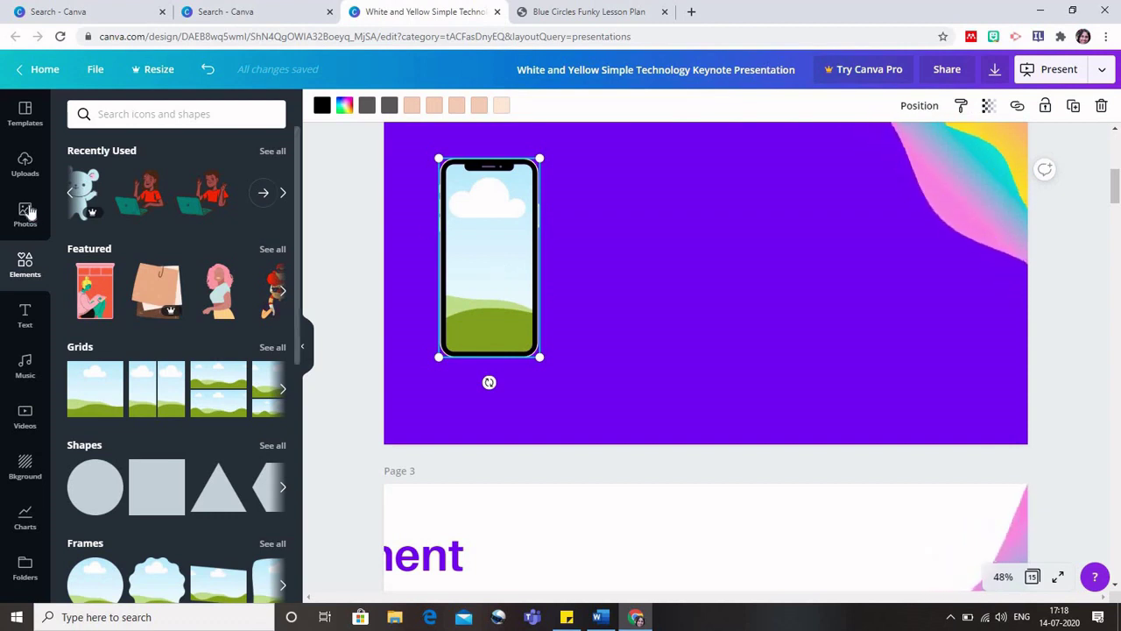
- Upload the presenter's portrait JPG from the computer to Uploads
left_click(25, 167)
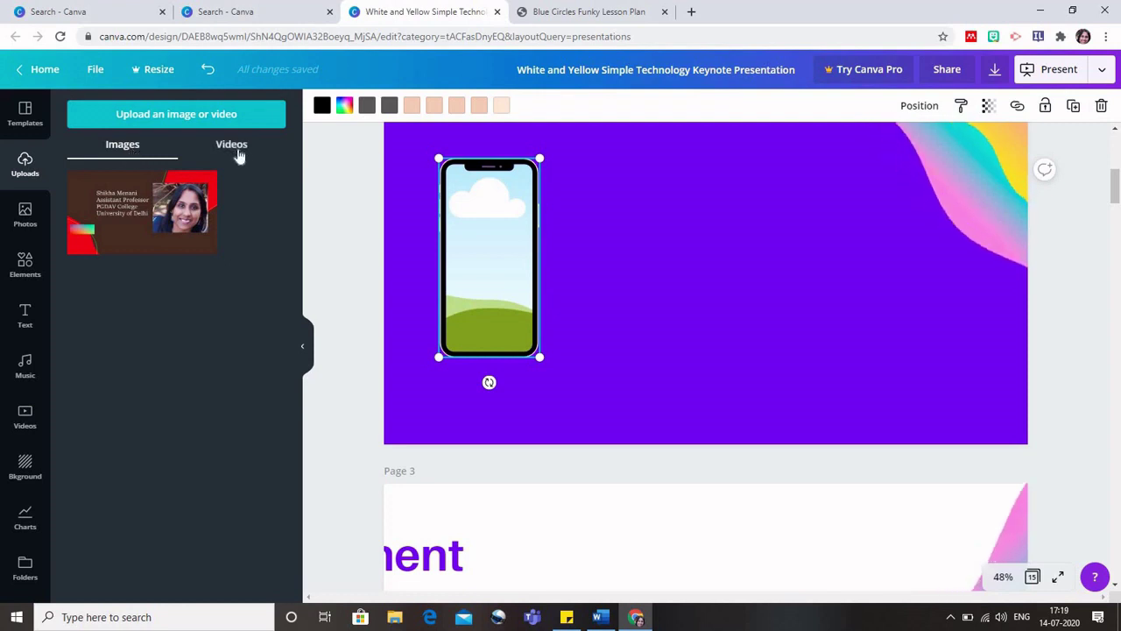
left_click(180, 114)
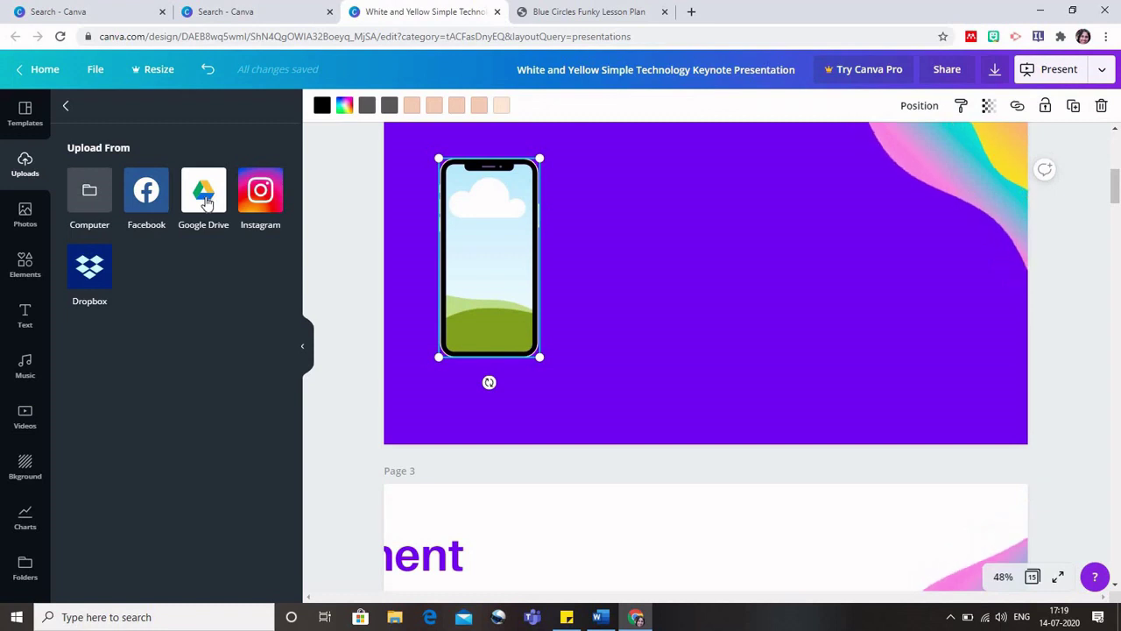
left_click(92, 196)
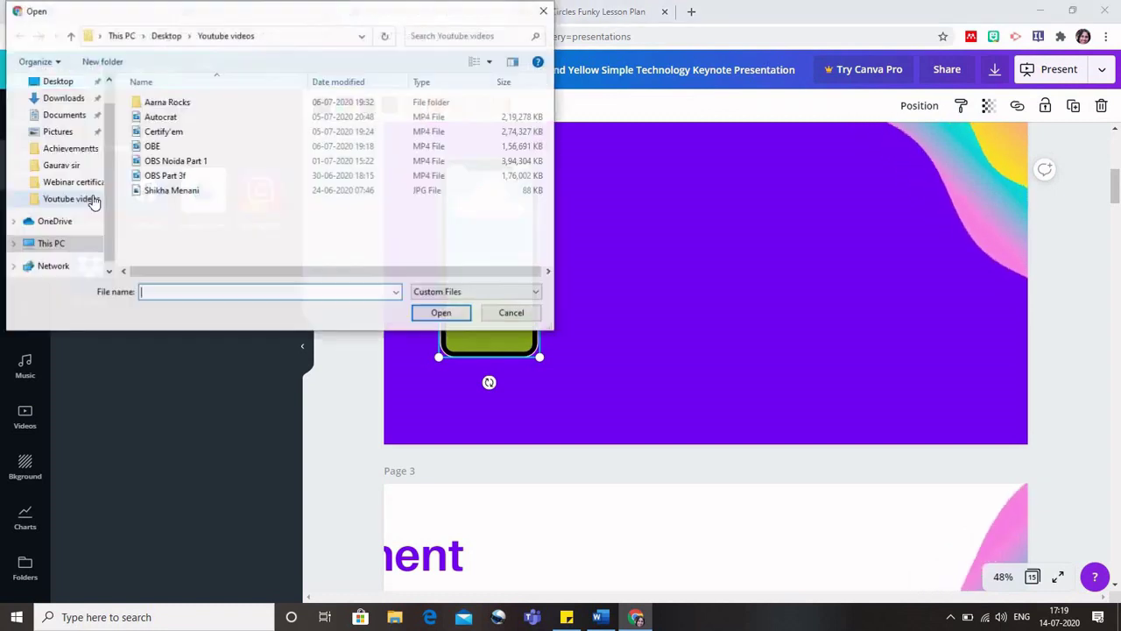
left_click(191, 198)
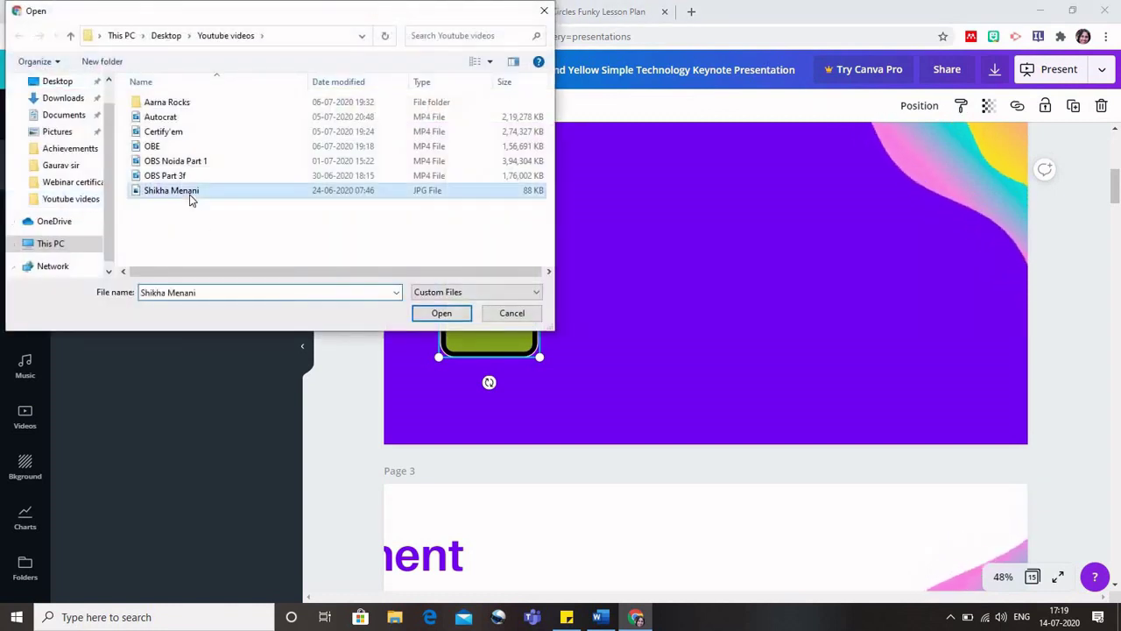
left_click(441, 314)
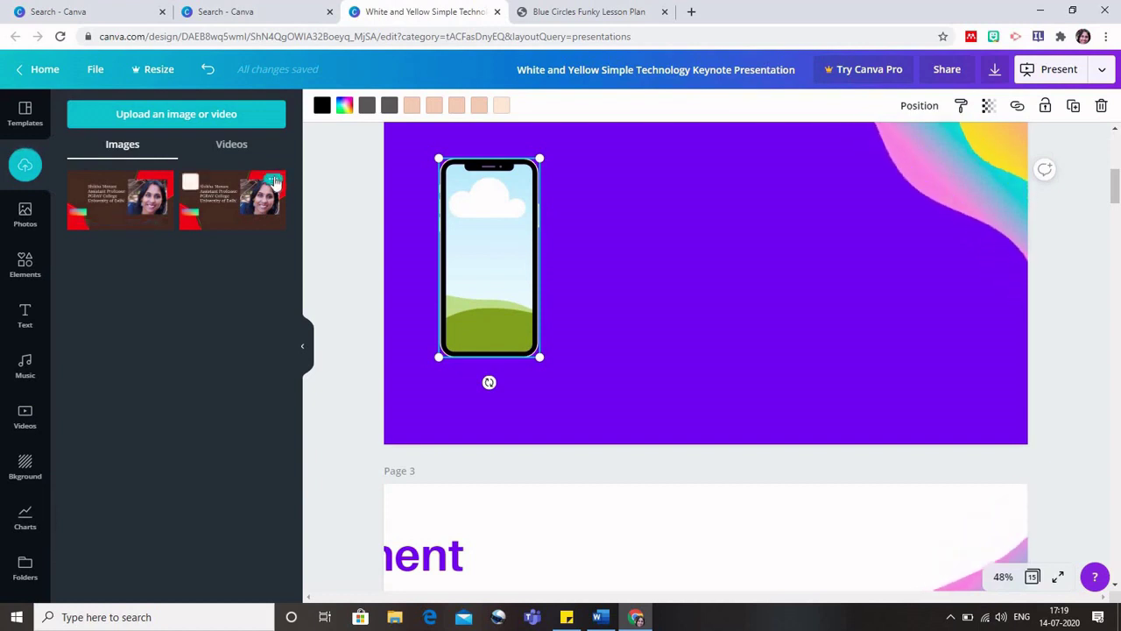
- Trash the duplicate uploaded photo and place the remaining one into the phone frame
left_click(275, 181)
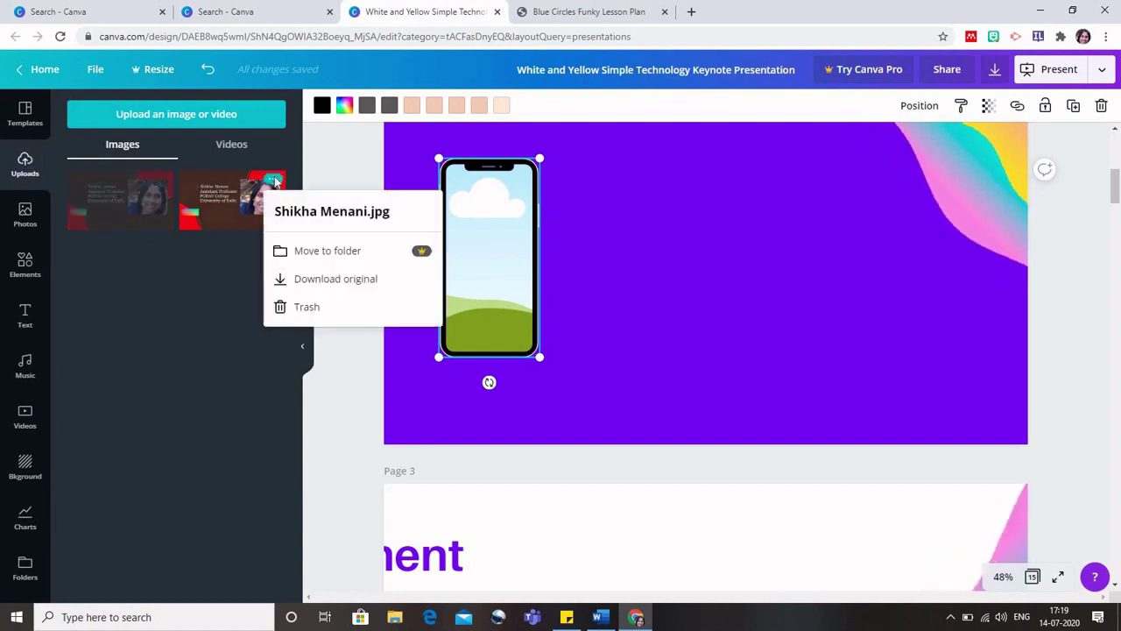
left_click(290, 309)
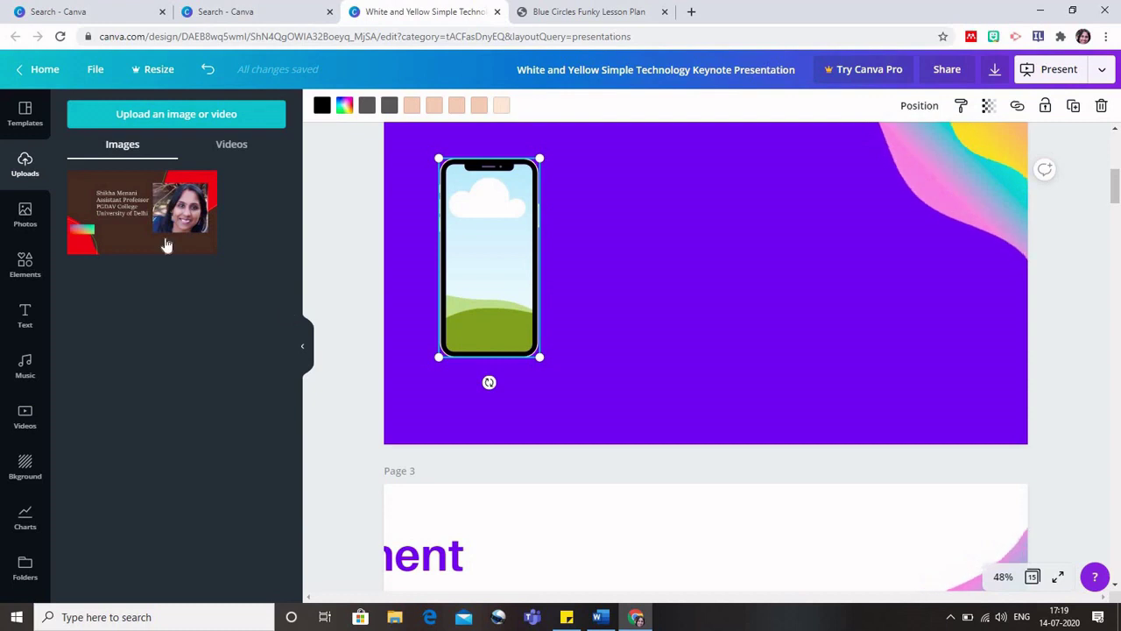
left_click(146, 224)
- Crop and reposition the portrait inside the phone frame so her face fills the screen
left_click_drag(639, 251, 401, 276)
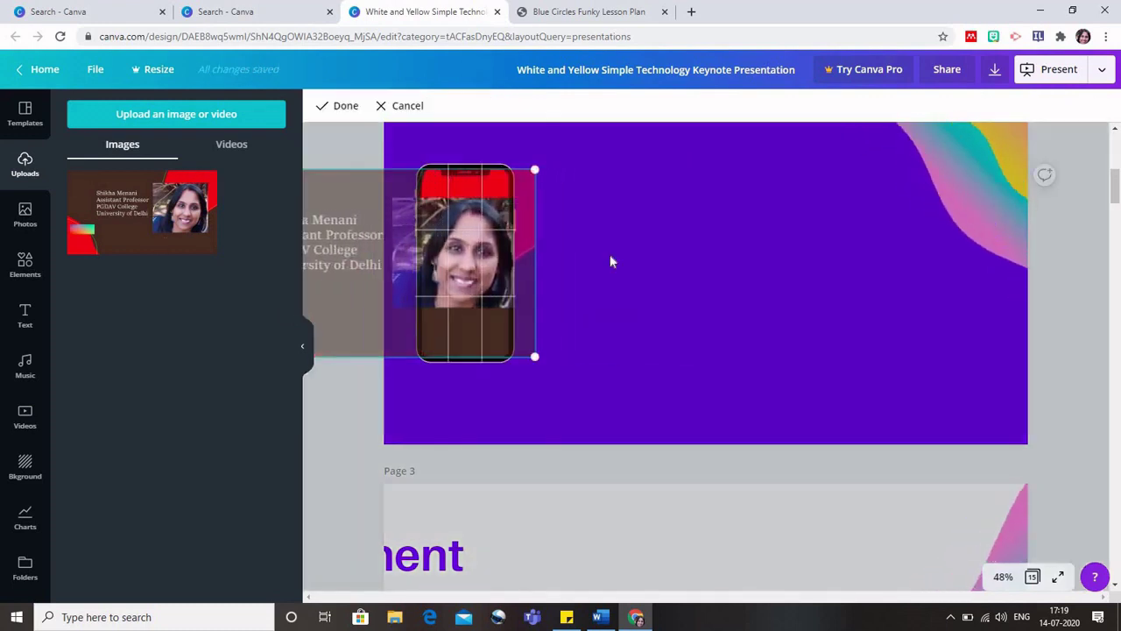
left_click(611, 261)
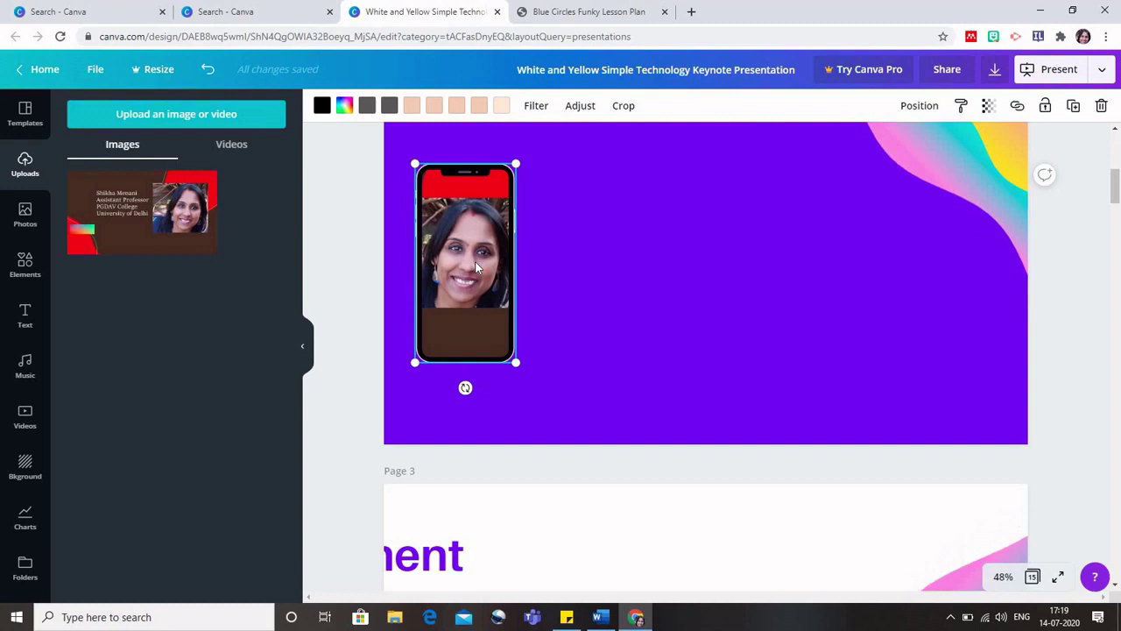
left_click(624, 106)
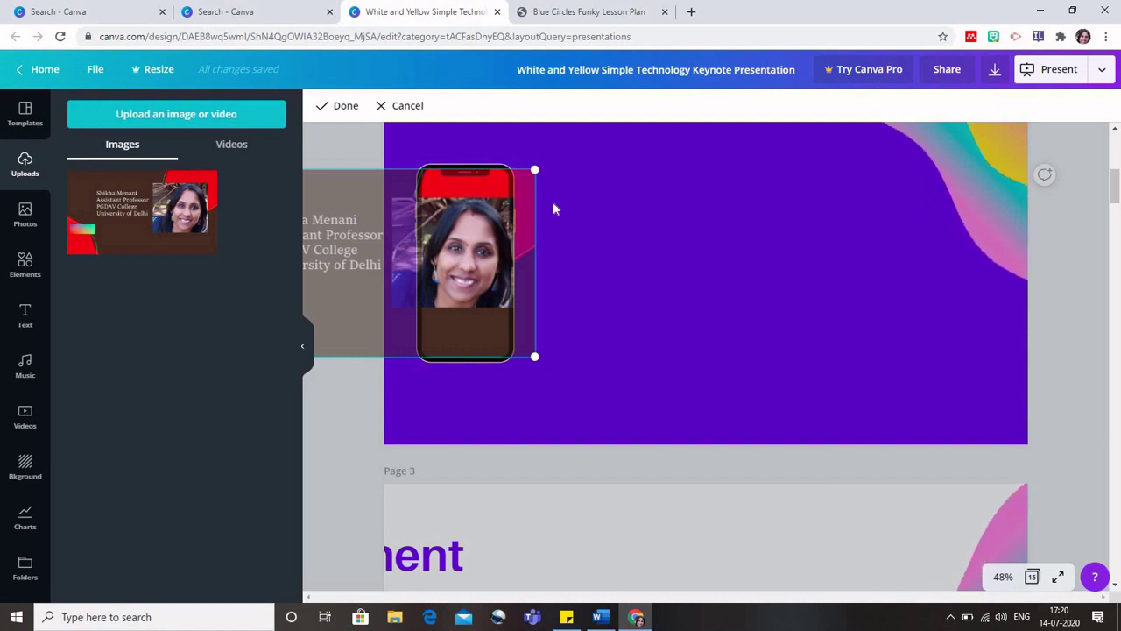
left_click_drag(516, 190, 516, 194)
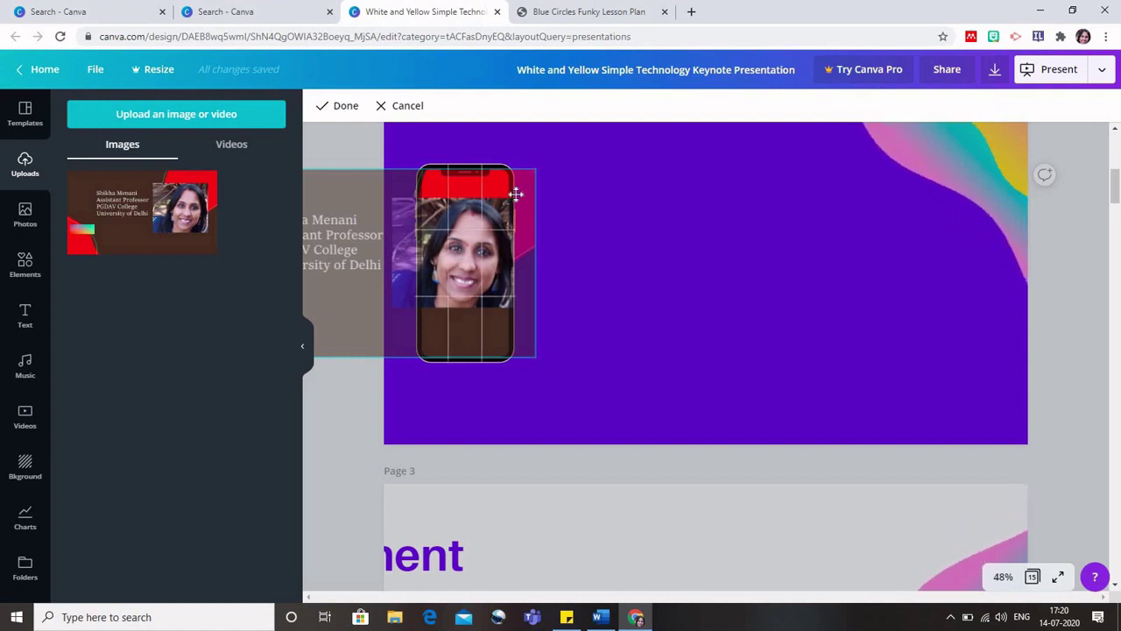
left_click(349, 107)
left_click(659, 244)
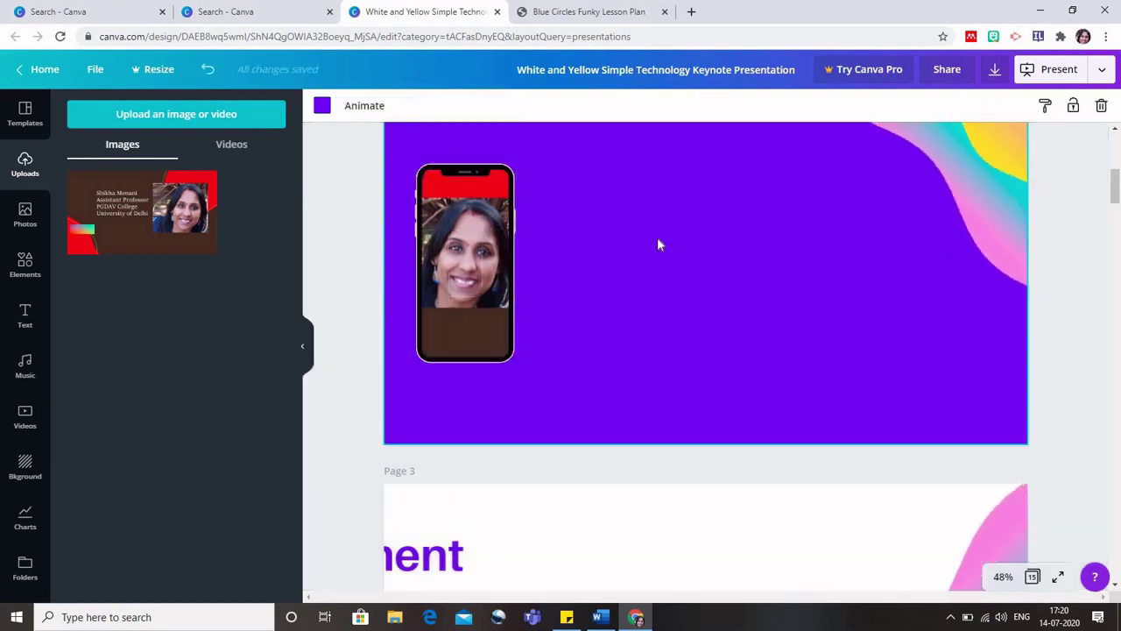
- Open the phone photo's colour options, then dismiss the custom colour picker unchanged
left_click(473, 261)
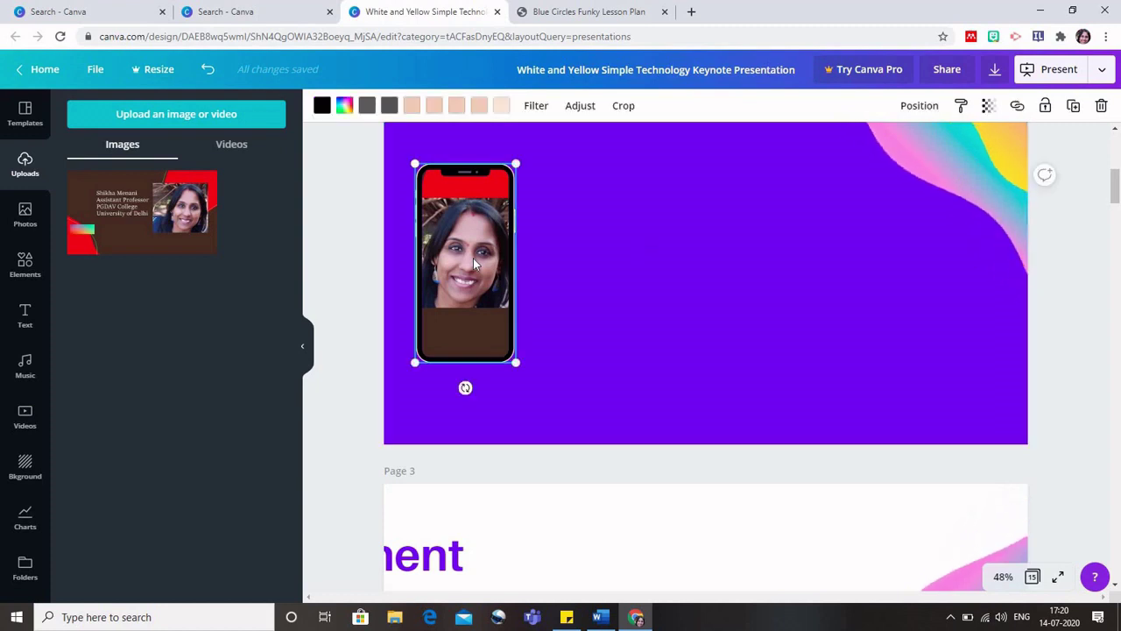
left_click(344, 106)
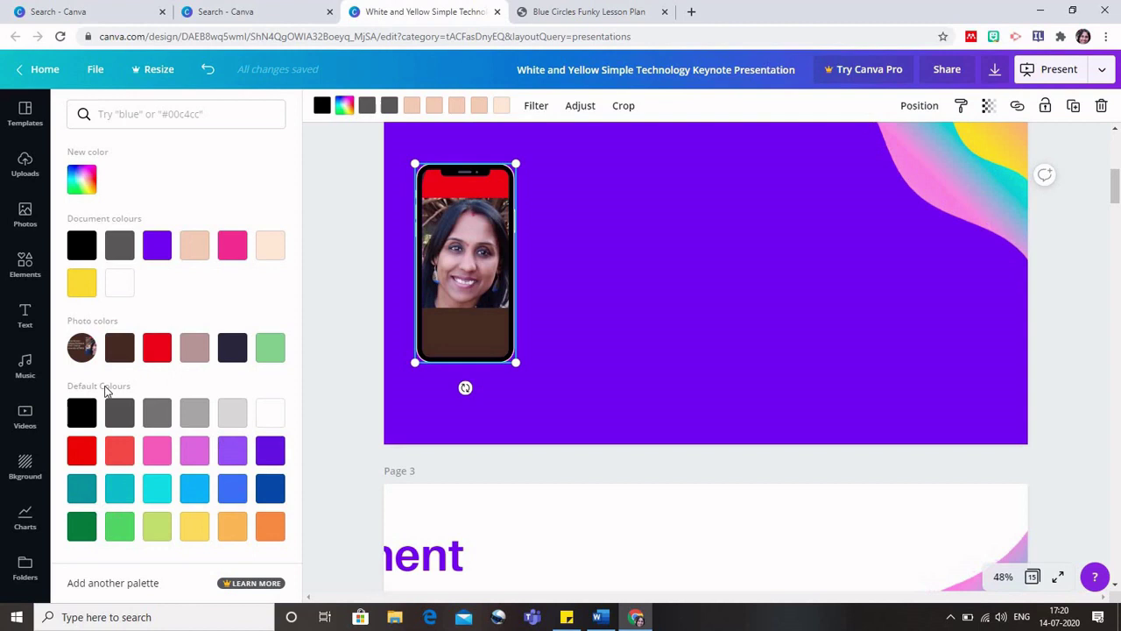
left_click(83, 179)
left_click(696, 117)
- Apply a Fade page animation to page 2 and add the girl-with-laptop illustration
left_click(935, 208)
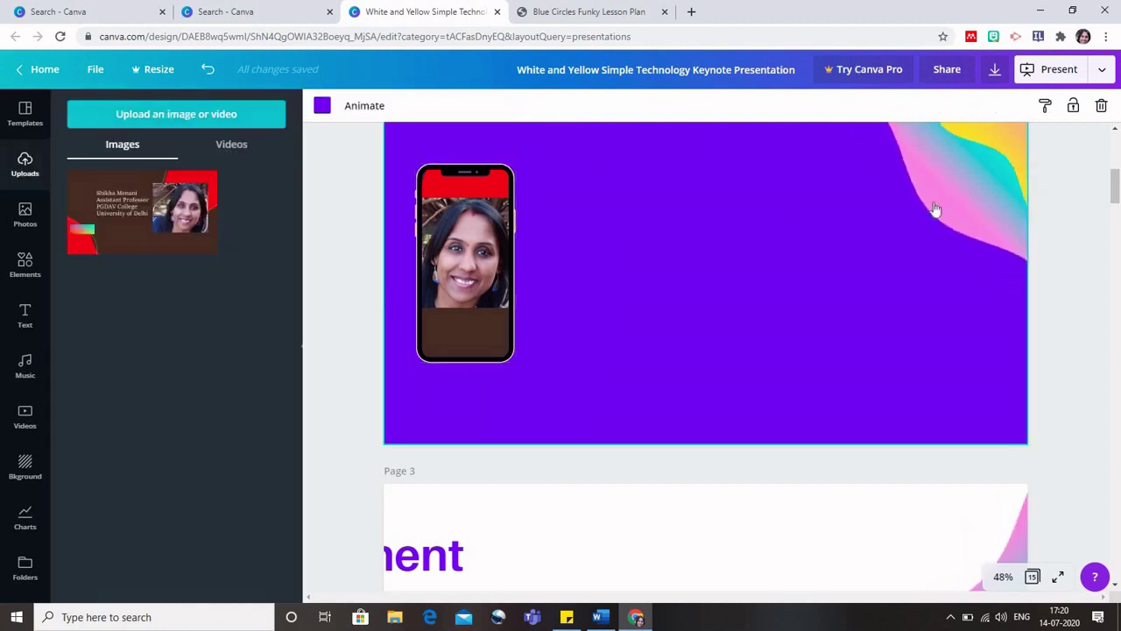
left_click(363, 109)
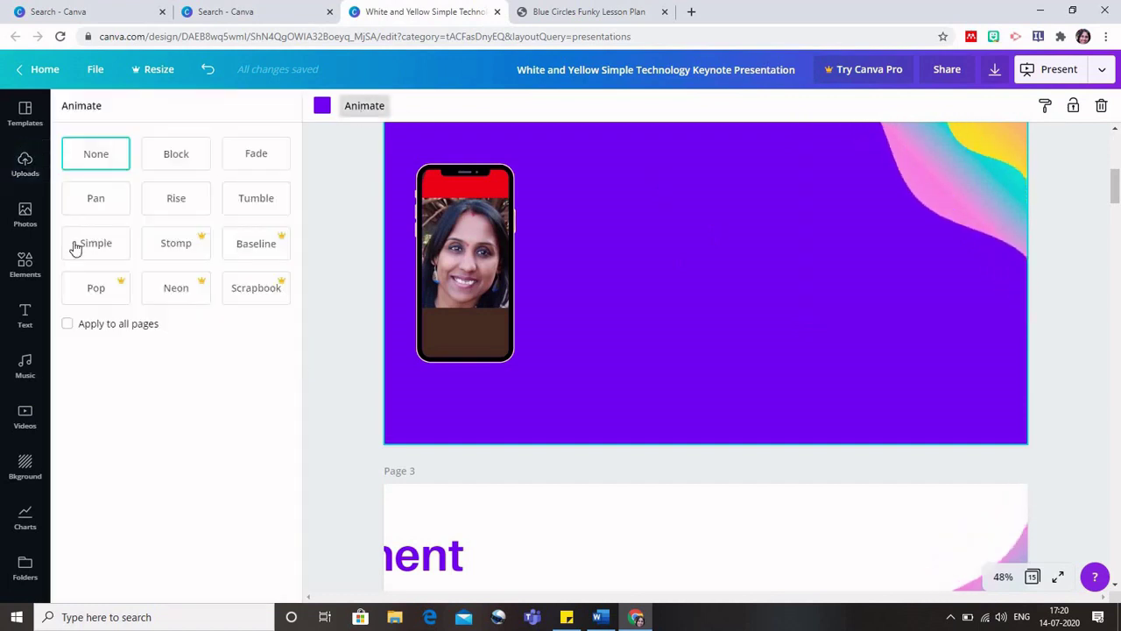
left_click(173, 202)
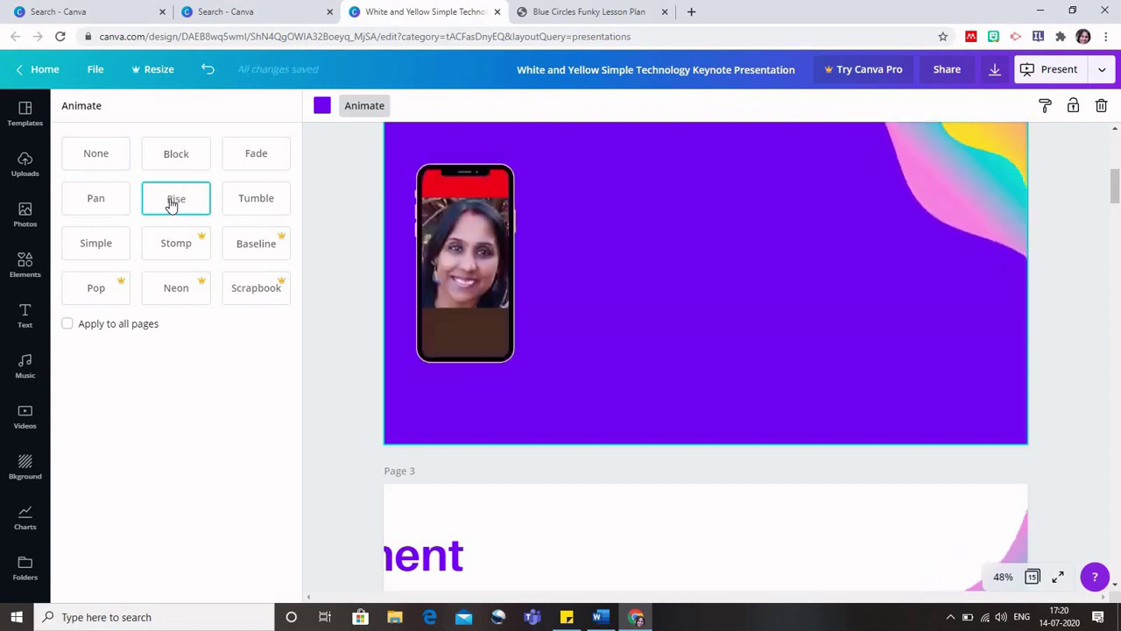
left_click(259, 206)
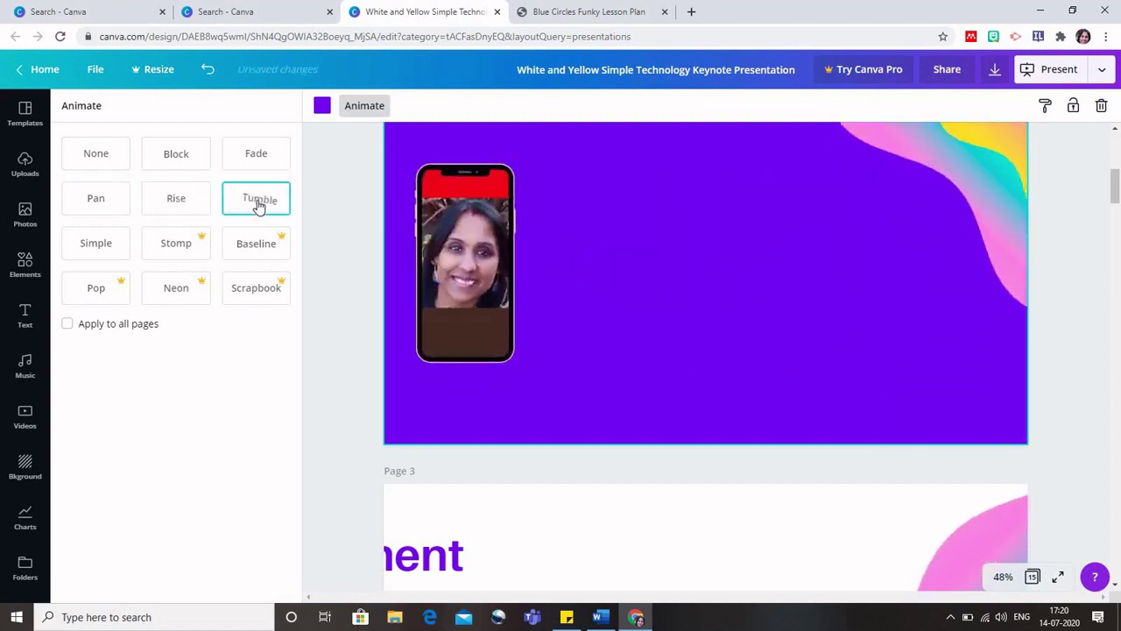
left_click(254, 162)
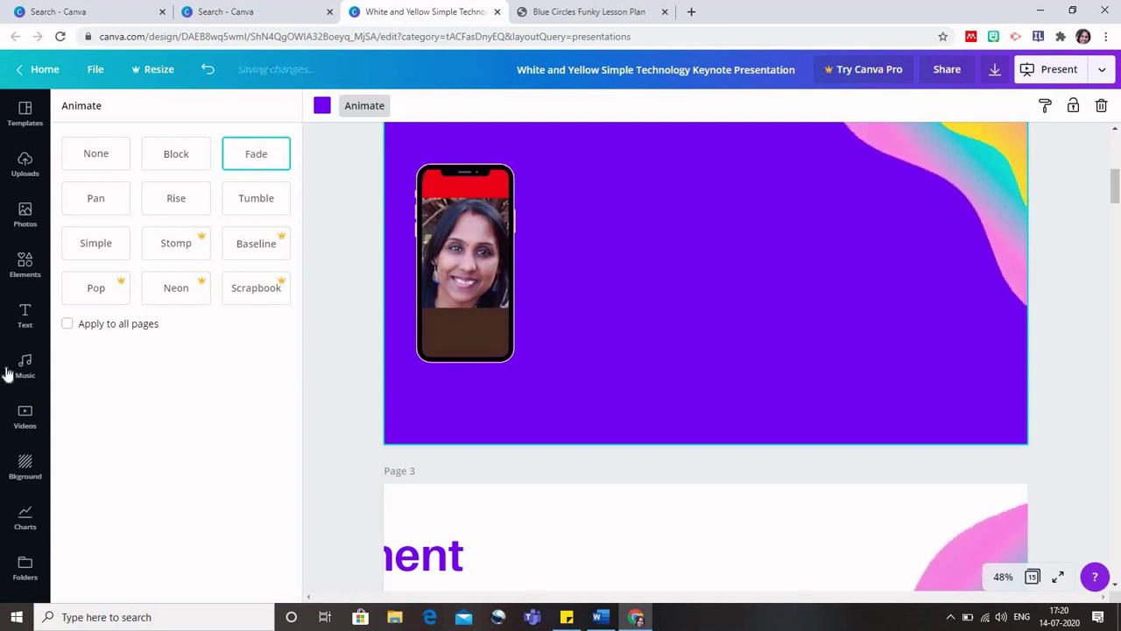
left_click(25, 266)
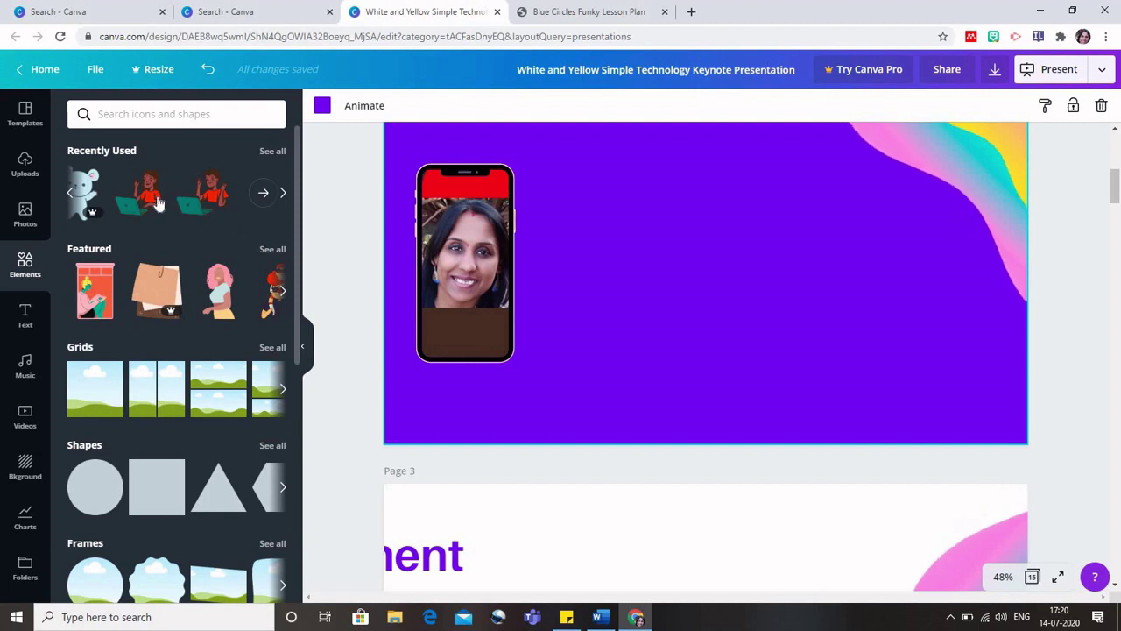
left_click(153, 195)
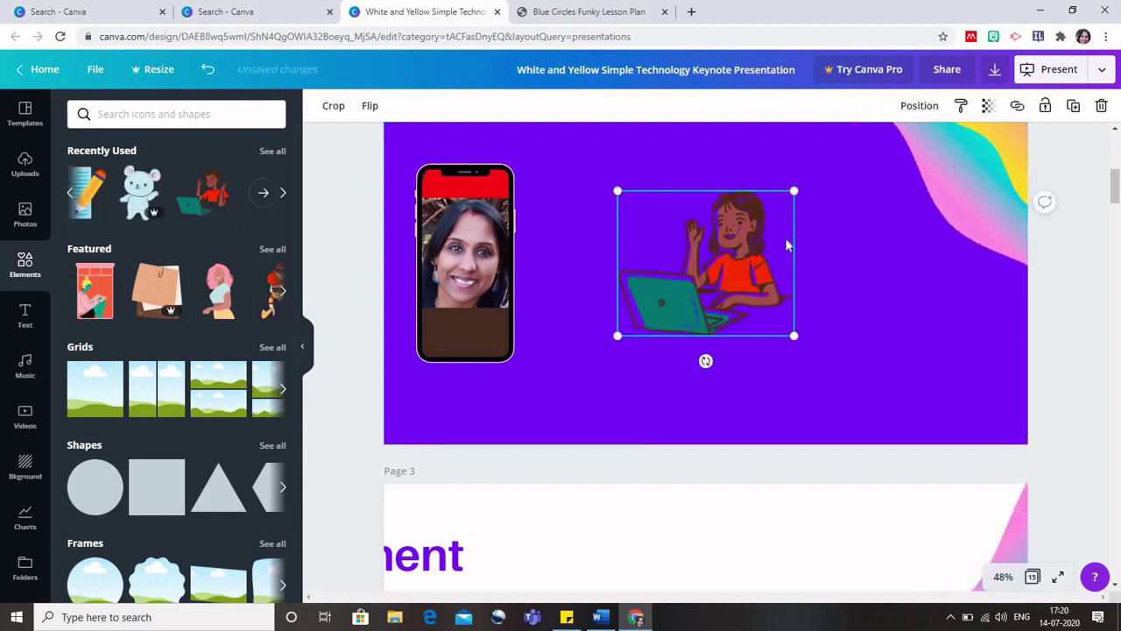
- Move the girl illustration to the upper right and search elements for 'blob liquid'
left_click_drag(786, 245, 891, 204)
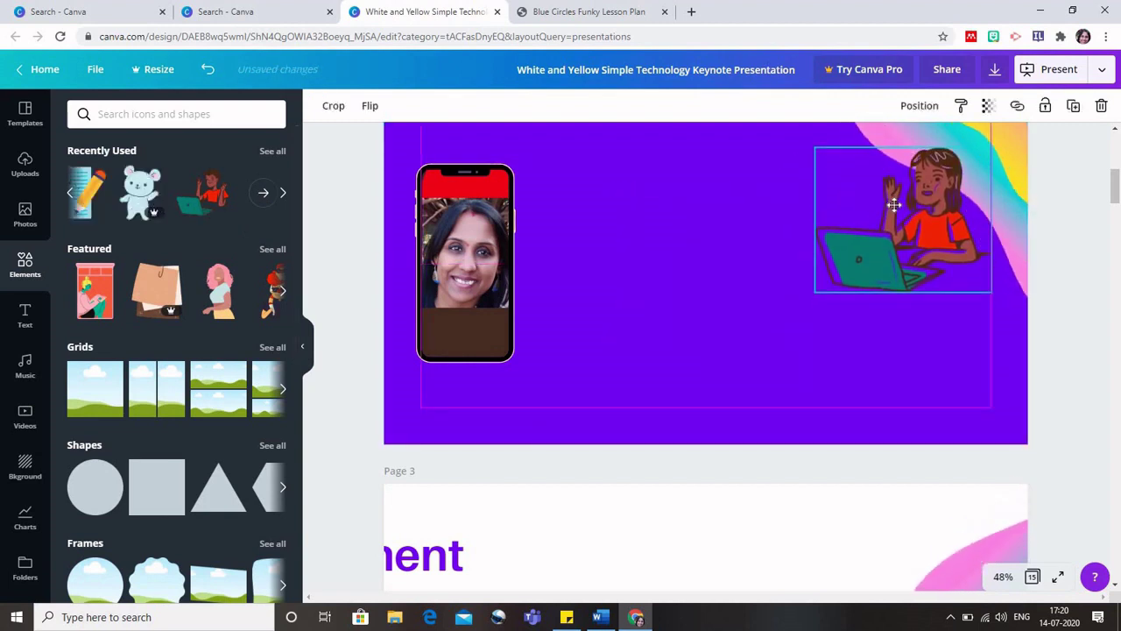
left_click(622, 206)
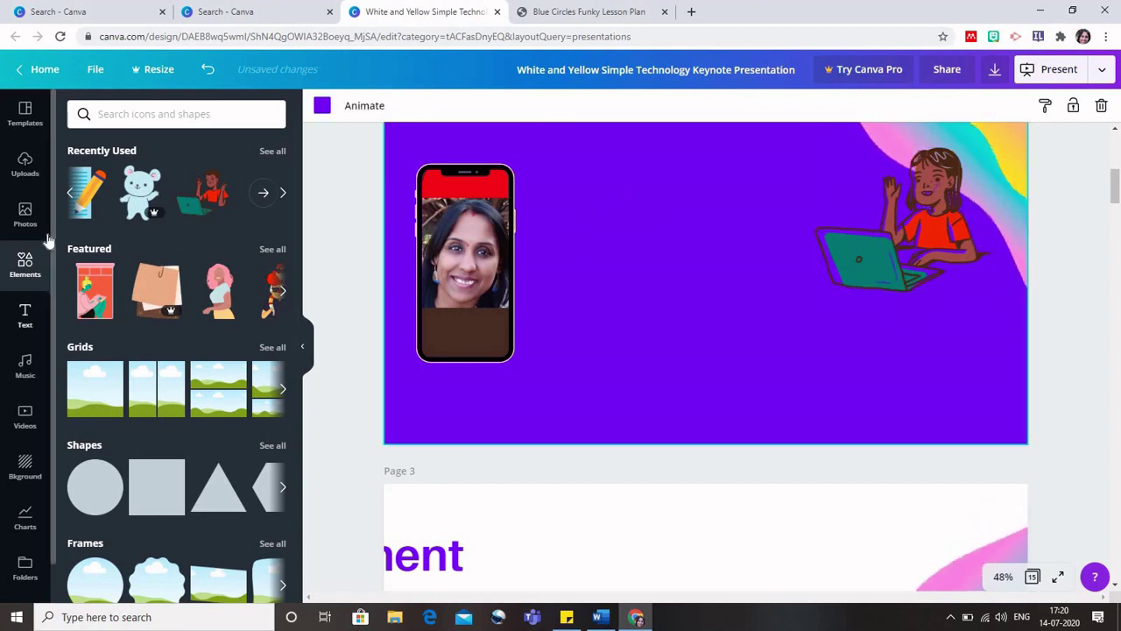
left_click(180, 114)
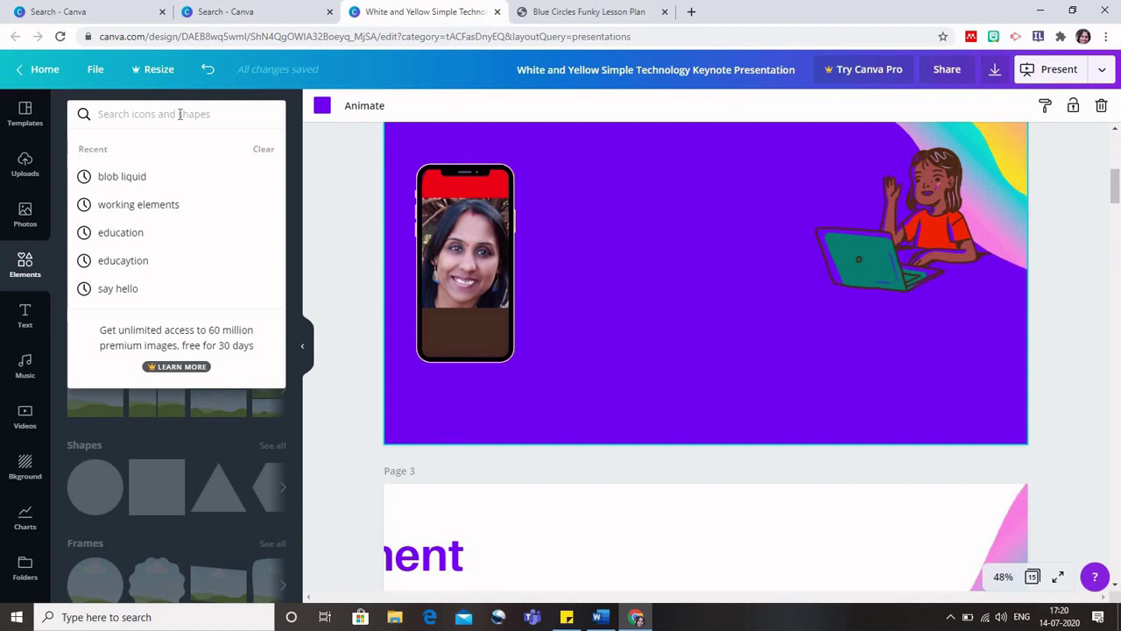
type("blob l")
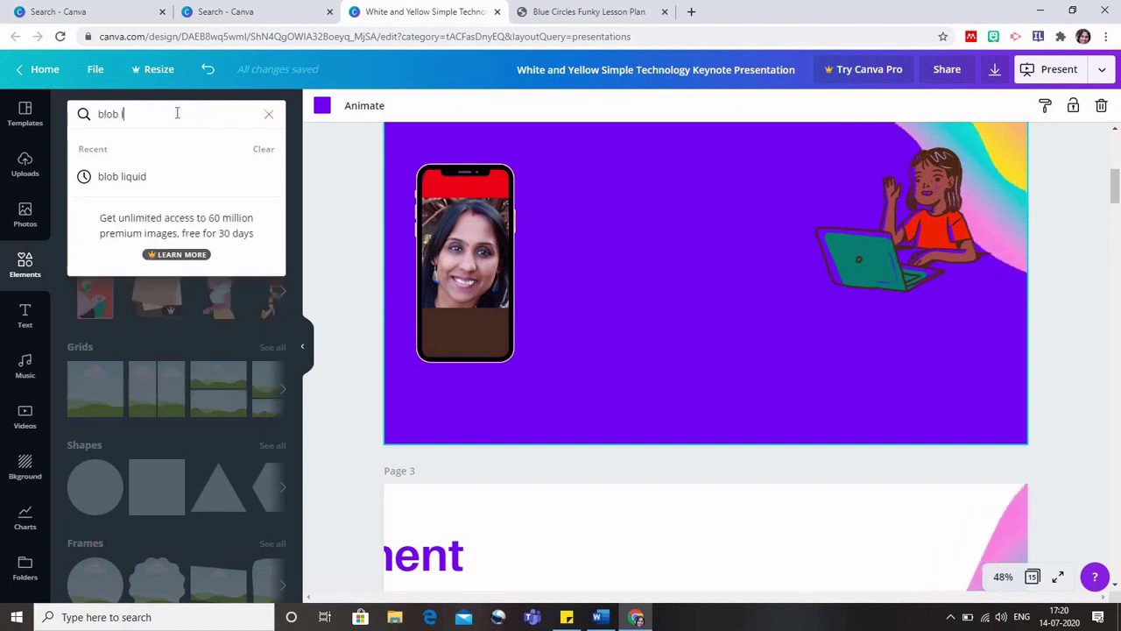
type("iquid")
key("Return")
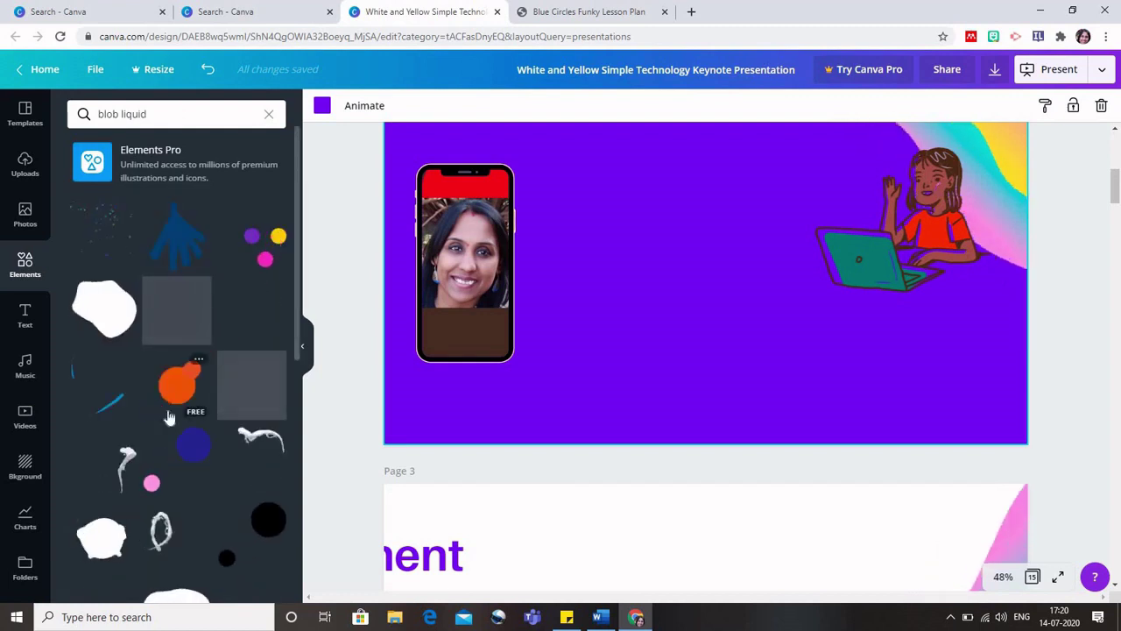
- Add a gradient liquid blob from the 'blob liquid' results to the slide
scroll(169, 417, "down", 1)
scroll(169, 418, "down", 6)
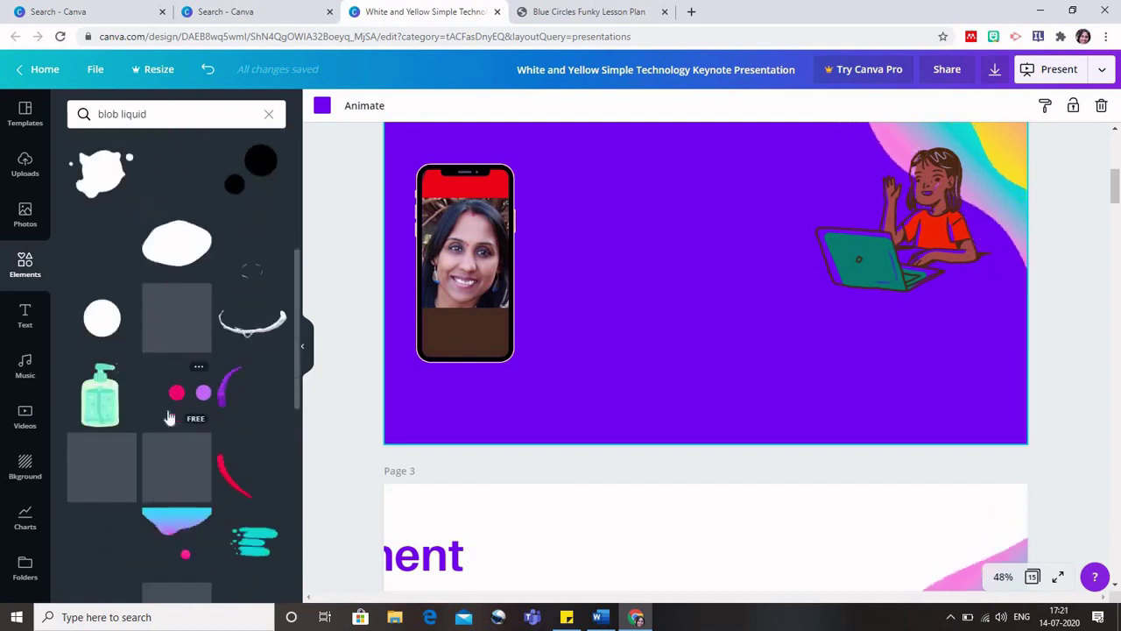
scroll(167, 409, "down", 3)
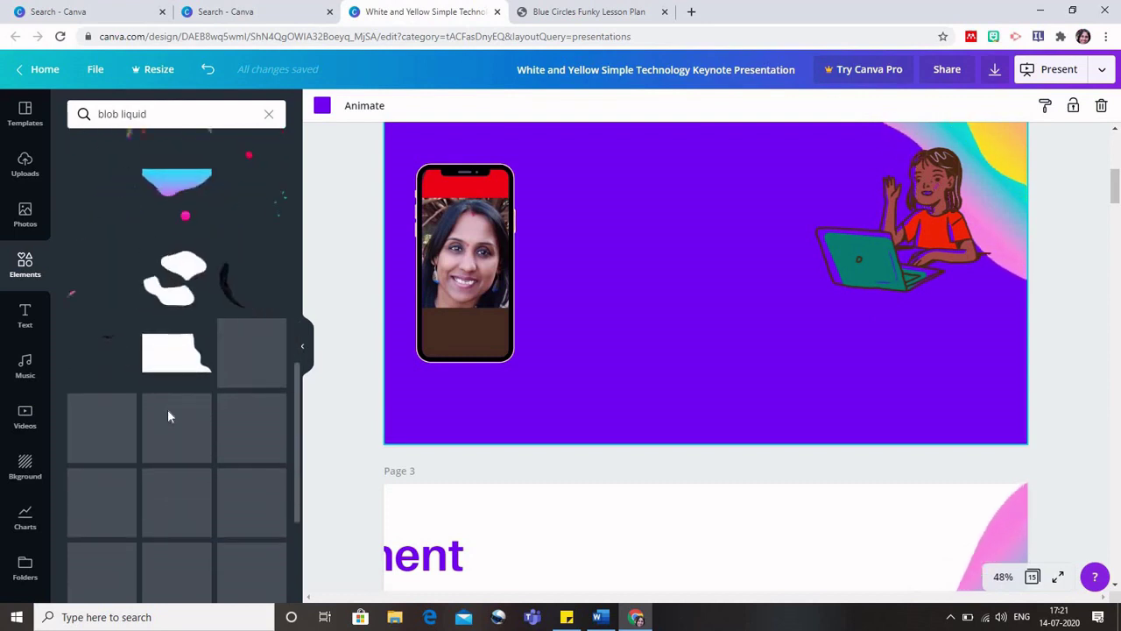
scroll(169, 417, "down", 5)
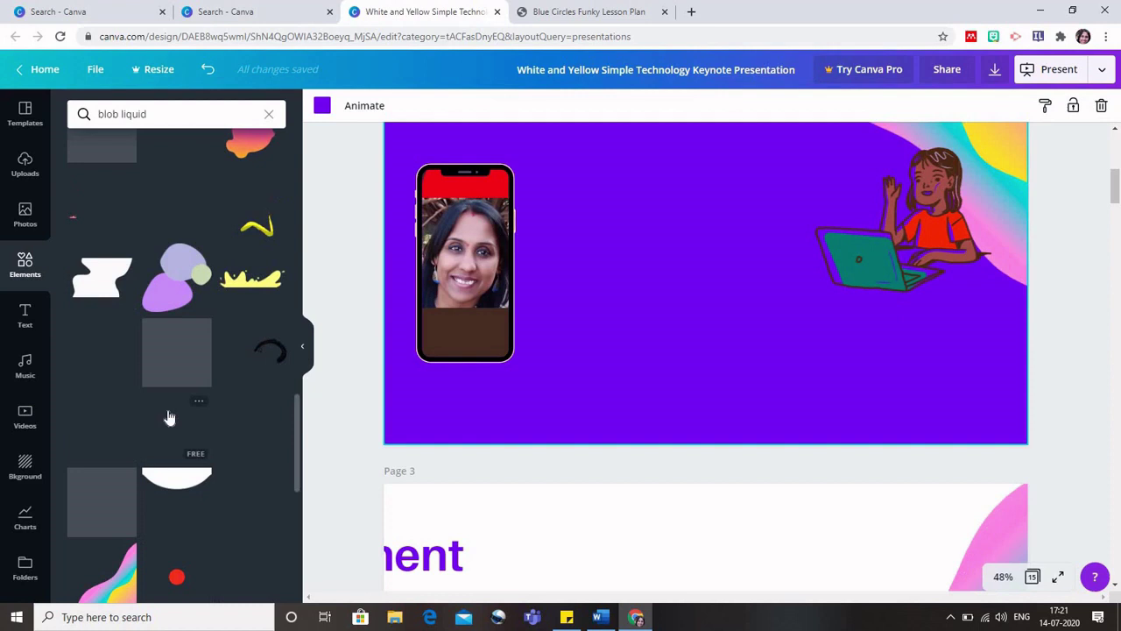
scroll(169, 418, "down", 4)
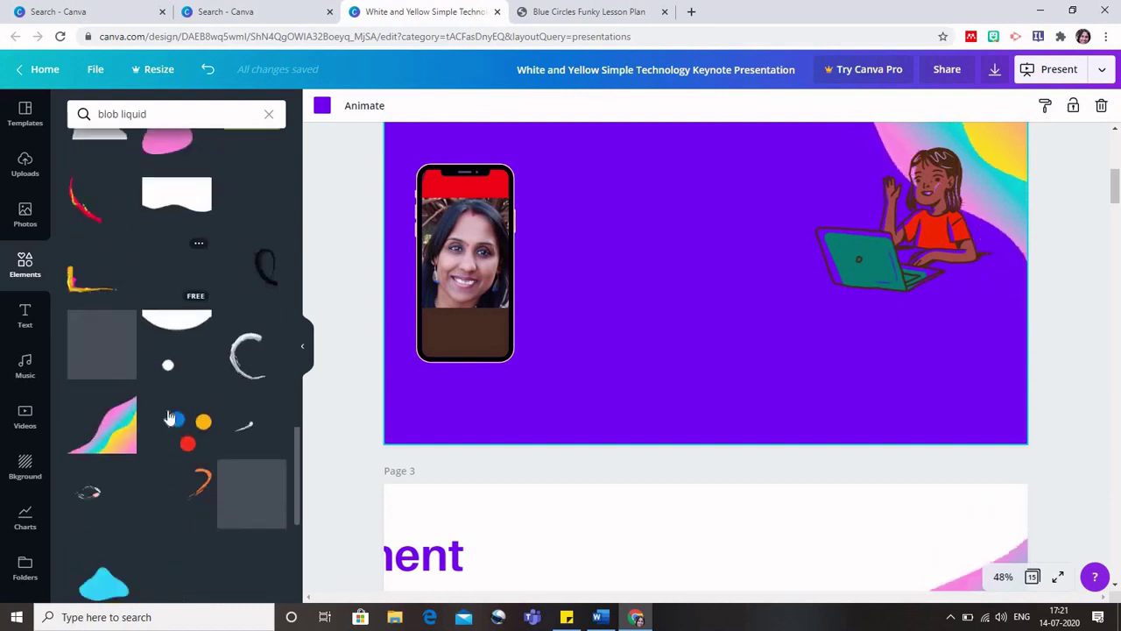
scroll(170, 417, "down", 2)
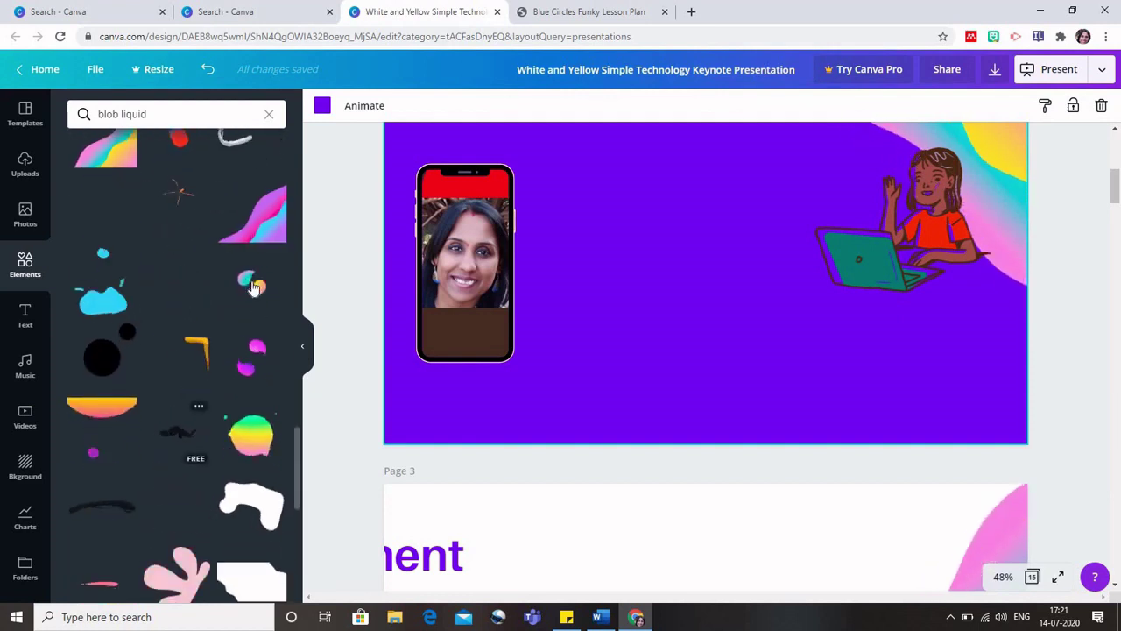
left_click(252, 289)
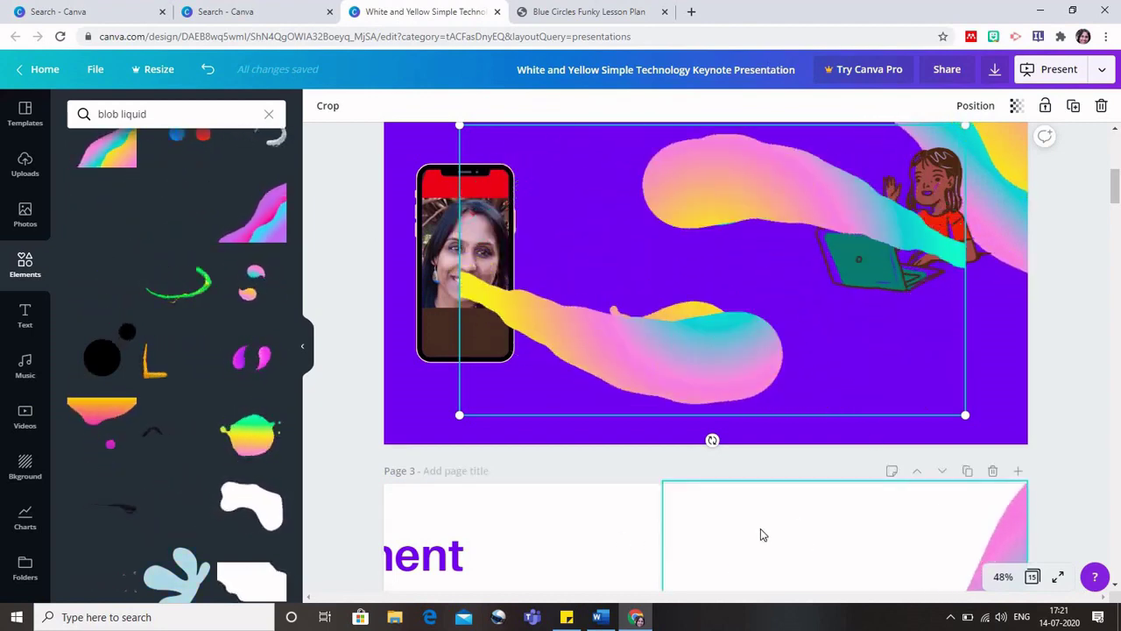
- Remove page 3's title text, leaving the pink, teal and yellow liquid wave
scroll(761, 534, "down", 1)
scroll(760, 532, "down", 4)
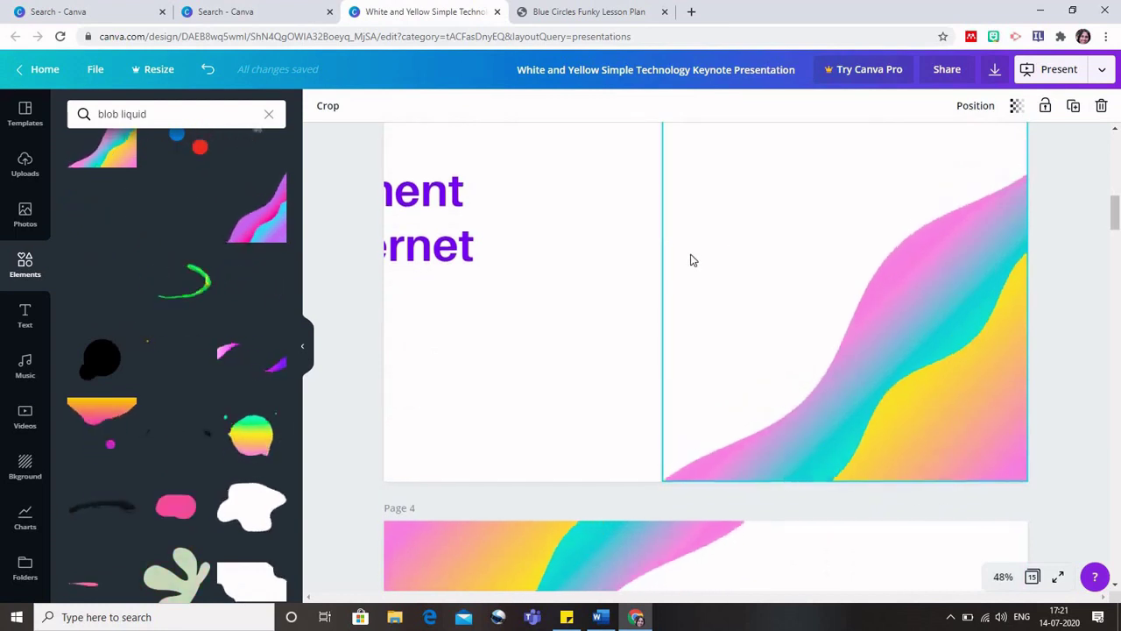
left_click(432, 220)
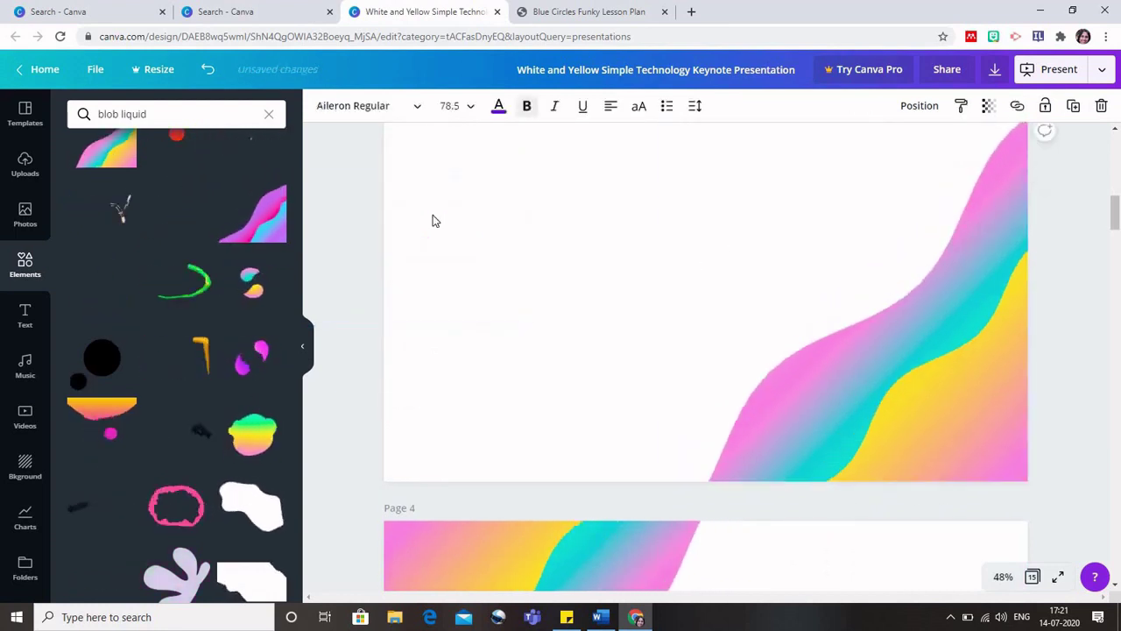
scroll(576, 216, "up", 2)
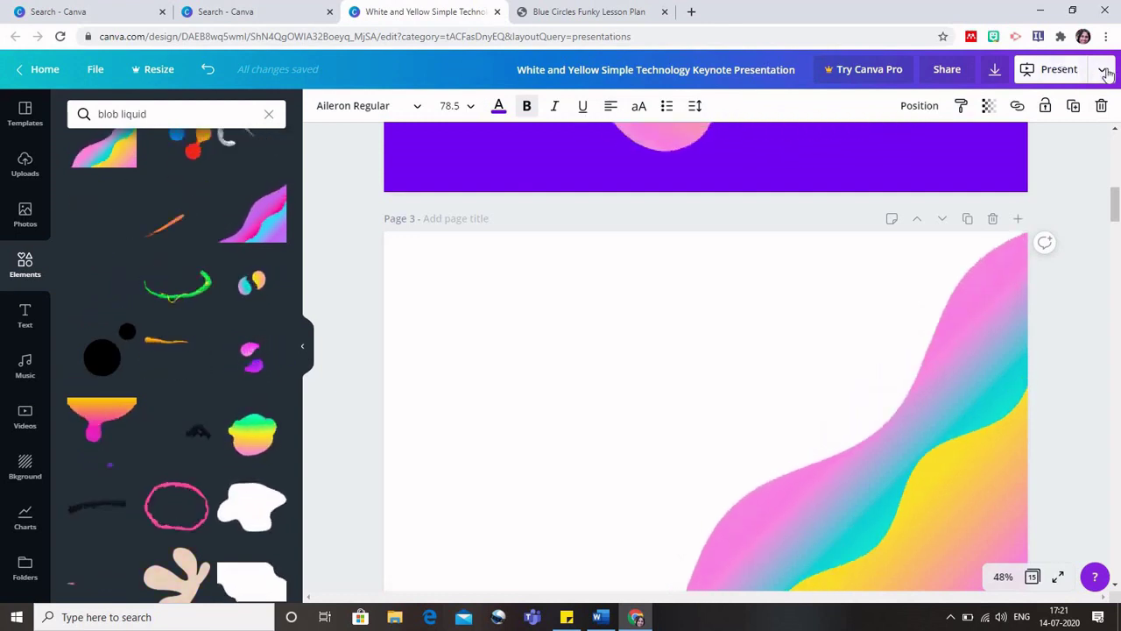
- Review the download file types, close the Download panel and reopen the publishing options
left_click(1105, 72)
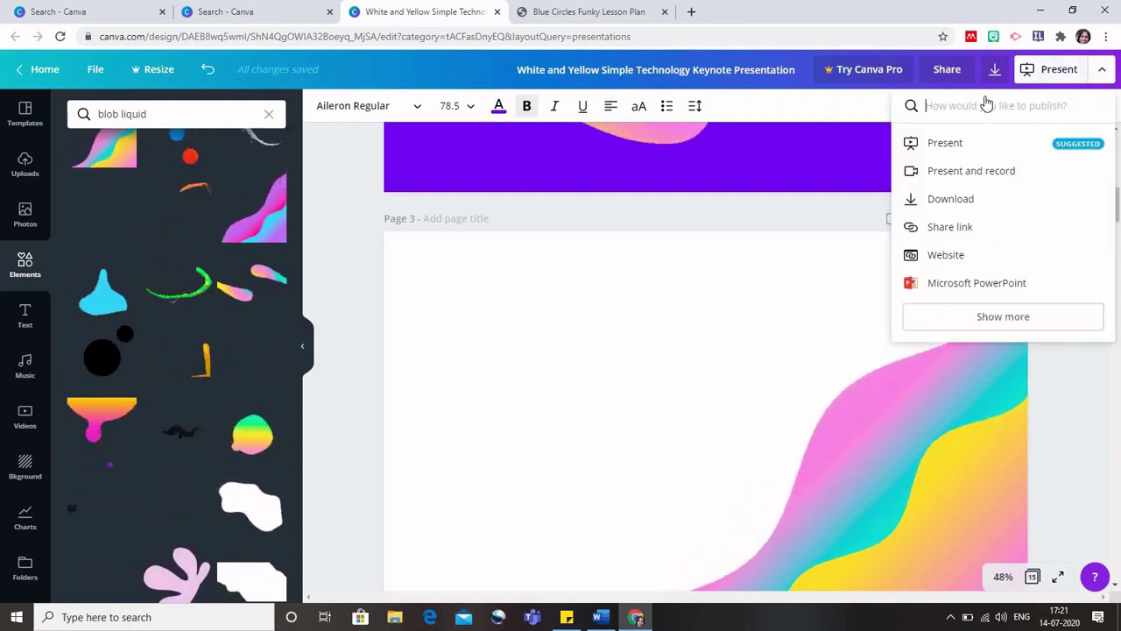
left_click(949, 200)
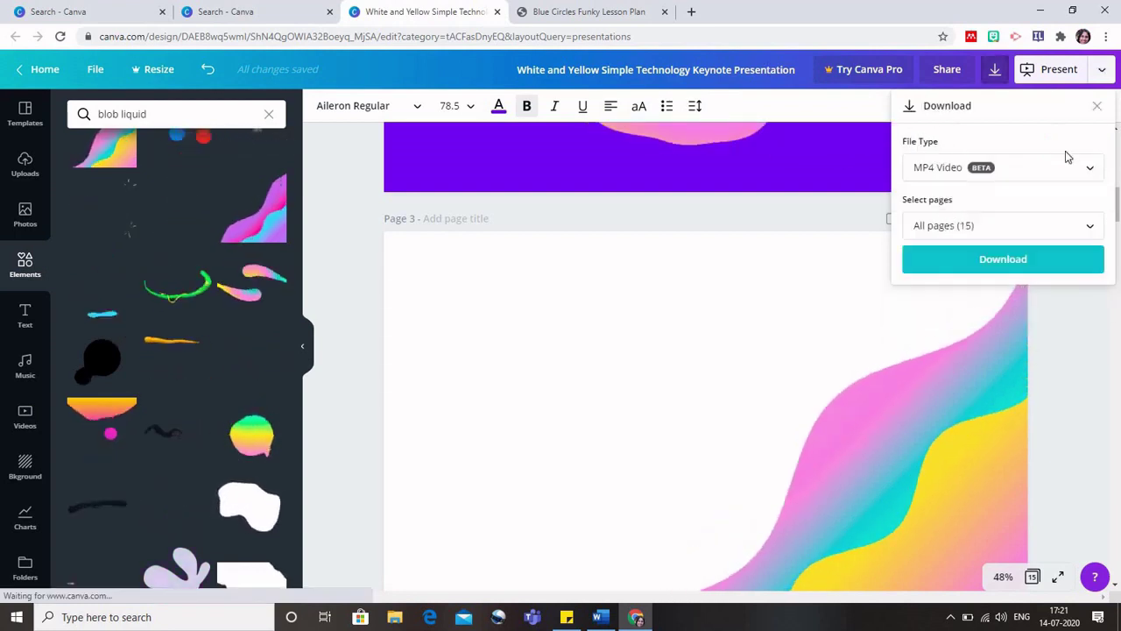
left_click(1089, 170)
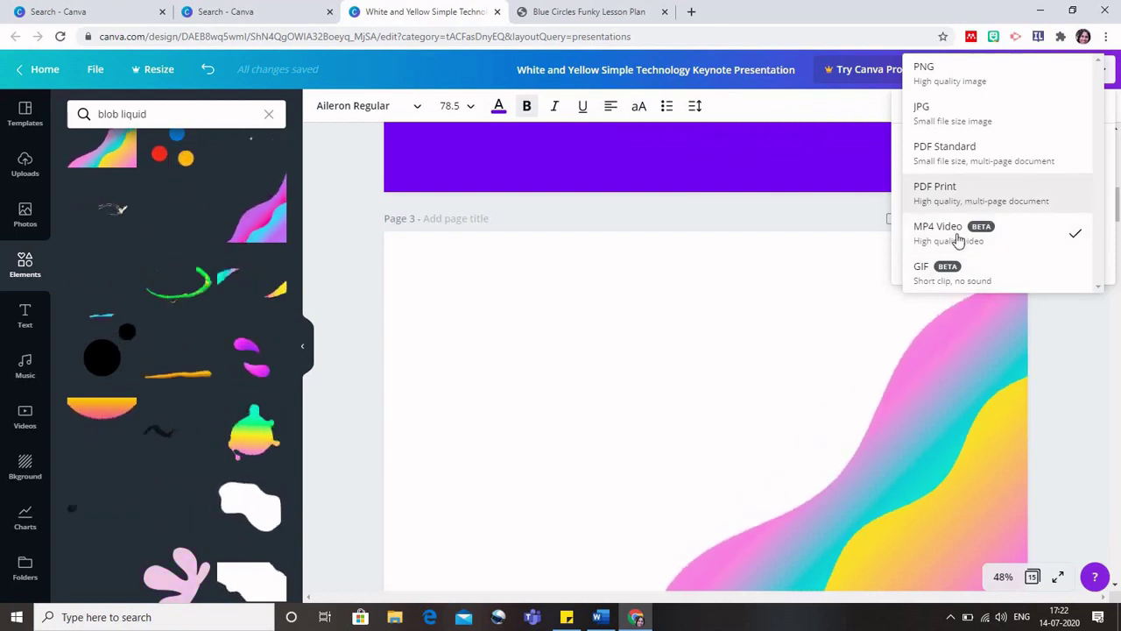
left_click(1089, 335)
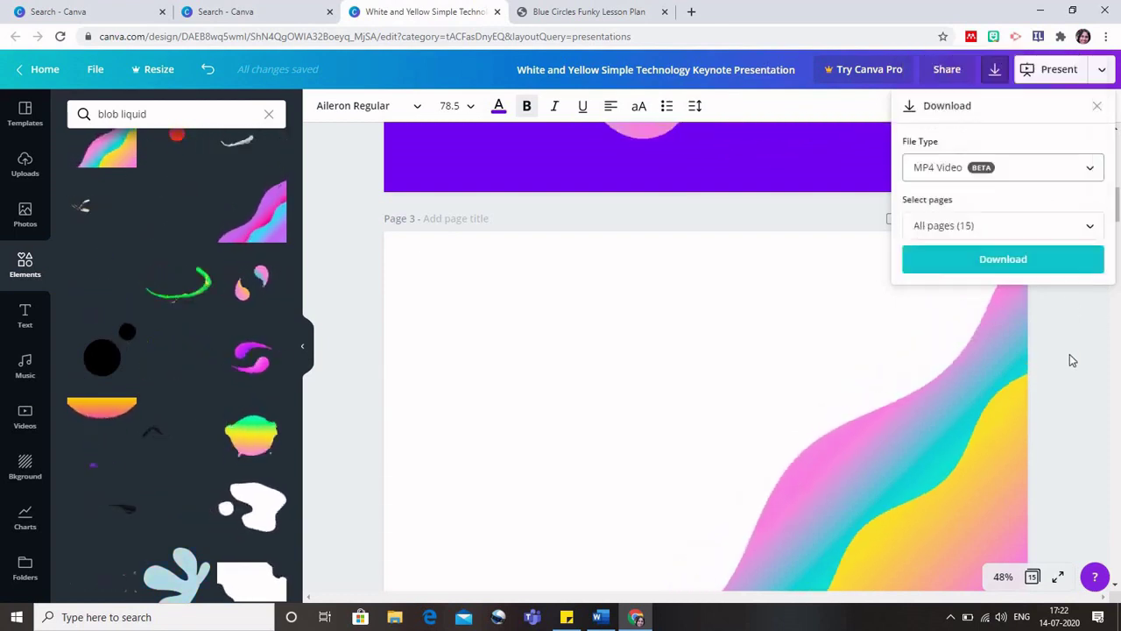
left_click(1101, 76)
left_click(1101, 73)
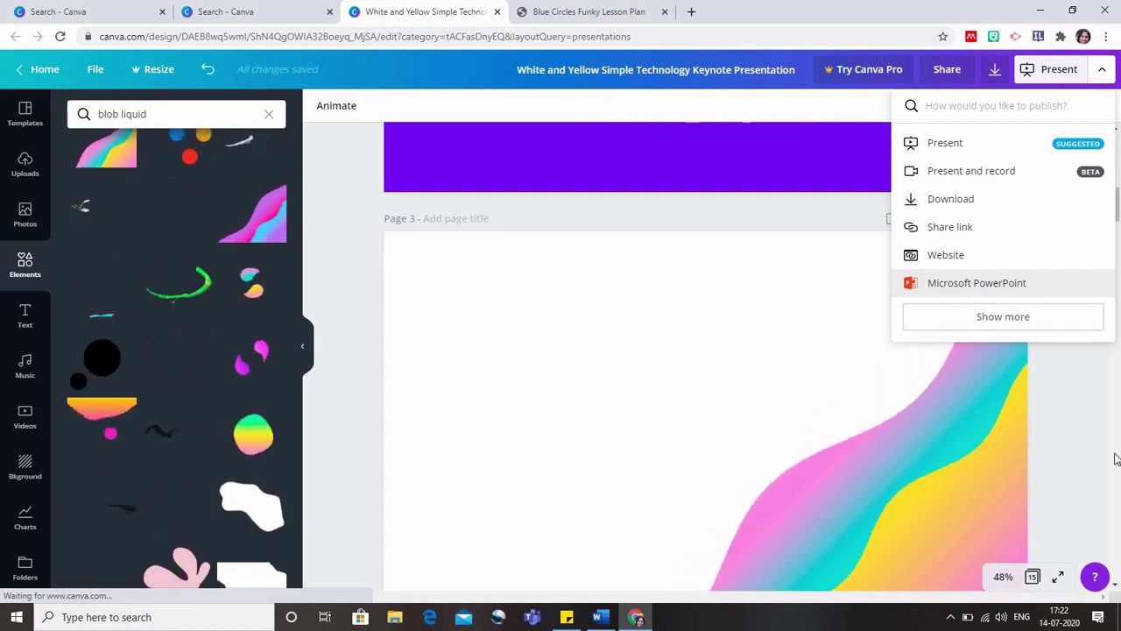
- Download all pages of the Lesson 1 presentation as an MP4 video
scroll(711, 340, "up", 8)
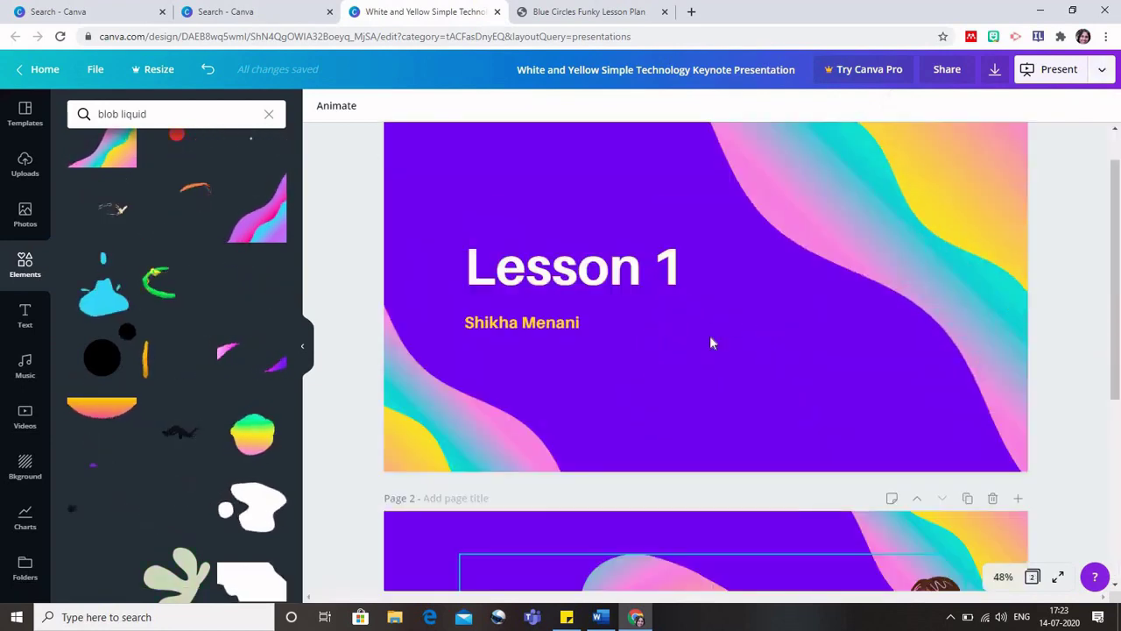
left_click(1063, 79)
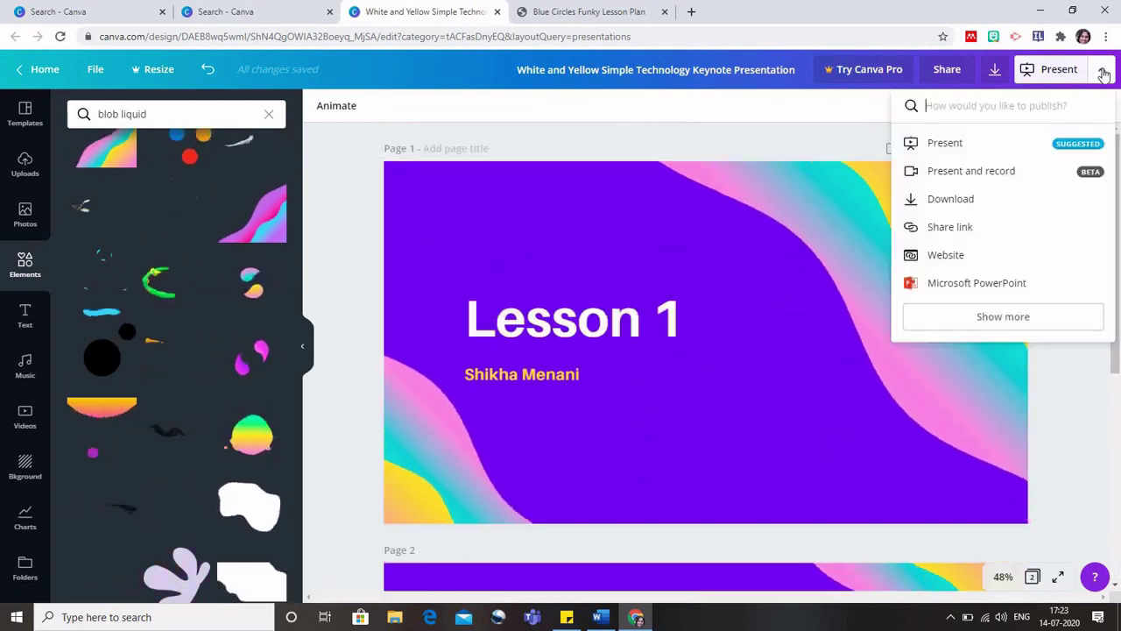
left_click(963, 199)
left_click(1017, 260)
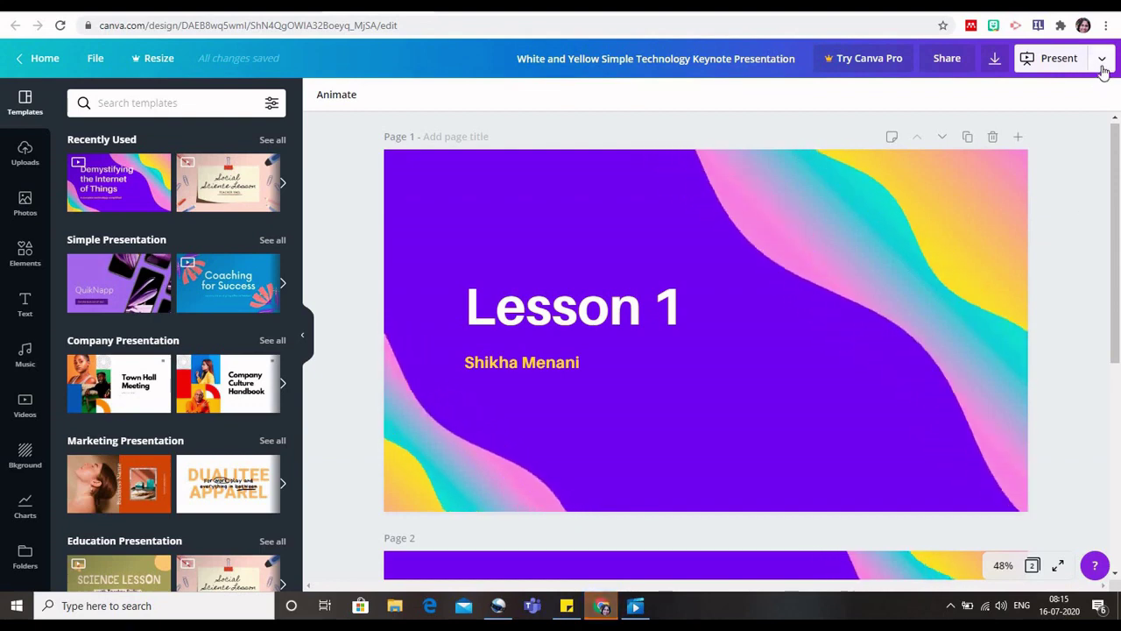
- Check the Present options, then play the Lesson 1 slideshow full screen
left_click(1102, 62)
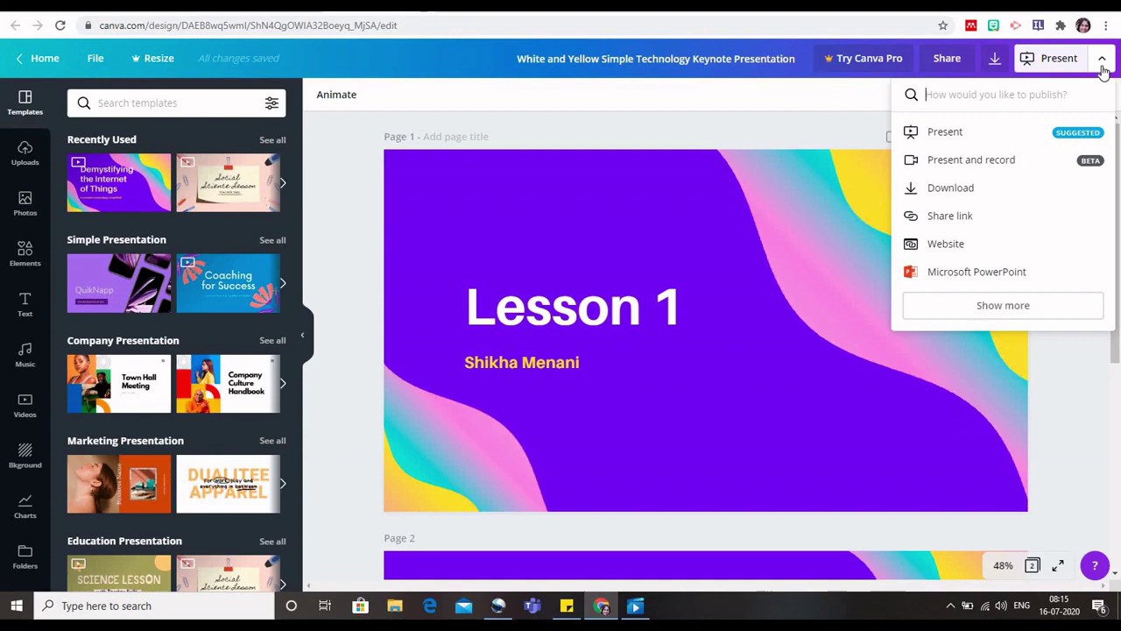
left_click(1109, 423)
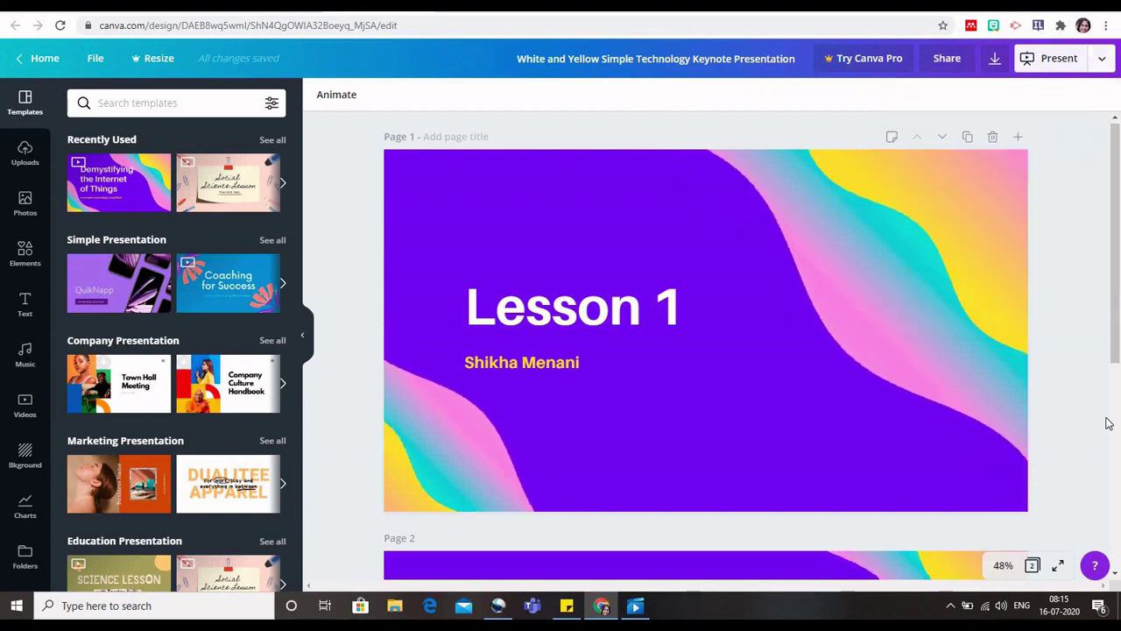
left_click(1059, 570)
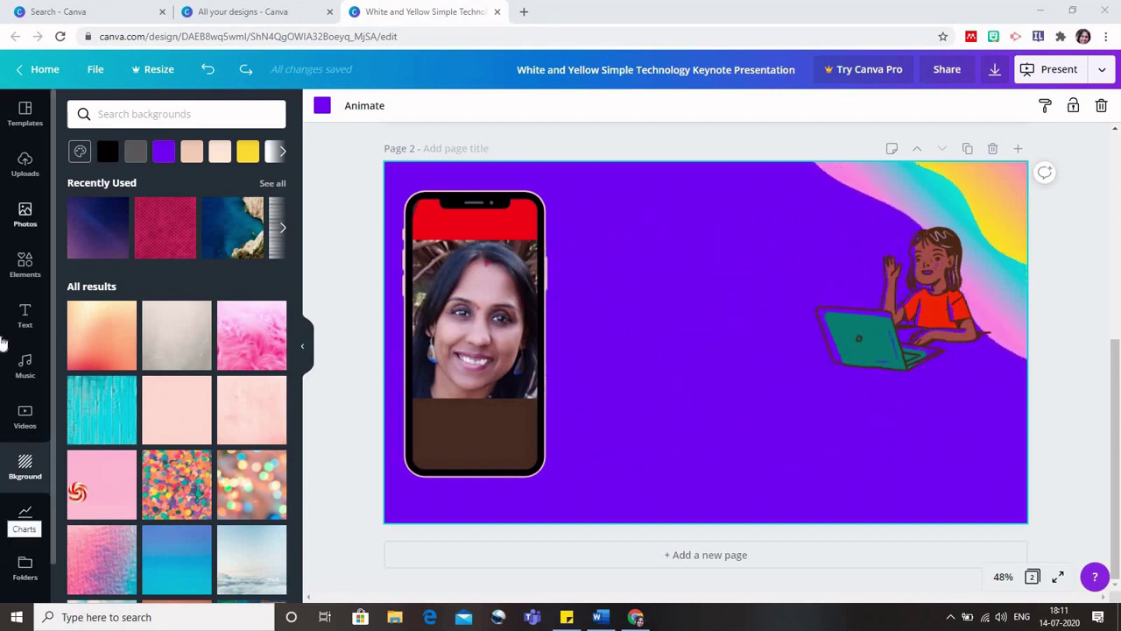
- From the Home page, search templates for 'certificates' and scroll through the results
left_click(39, 69)
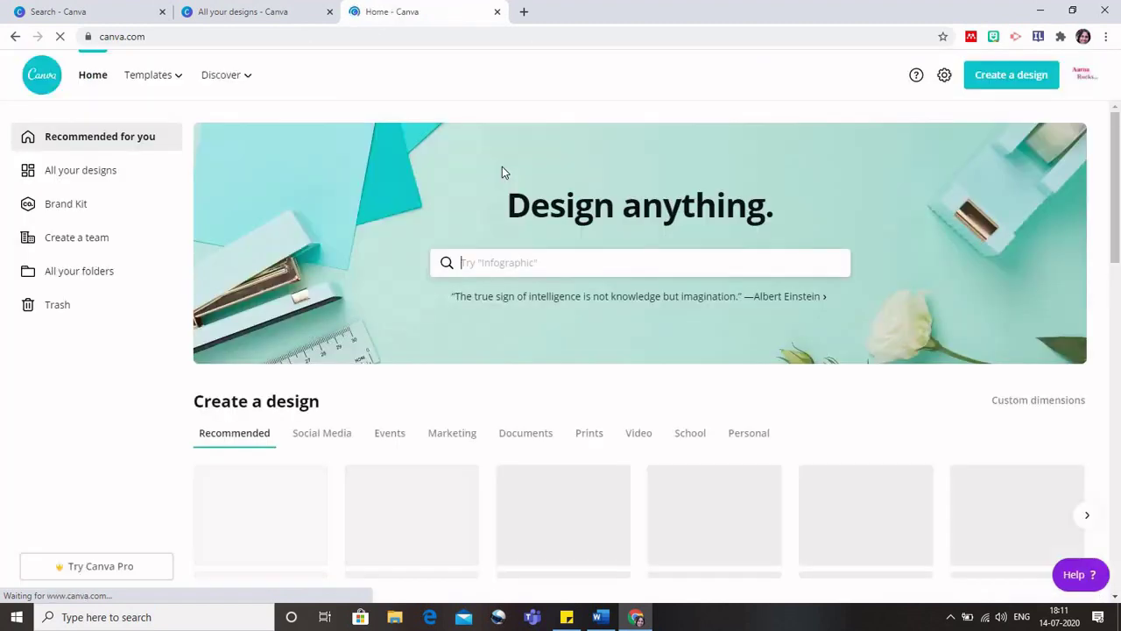
left_click(512, 263)
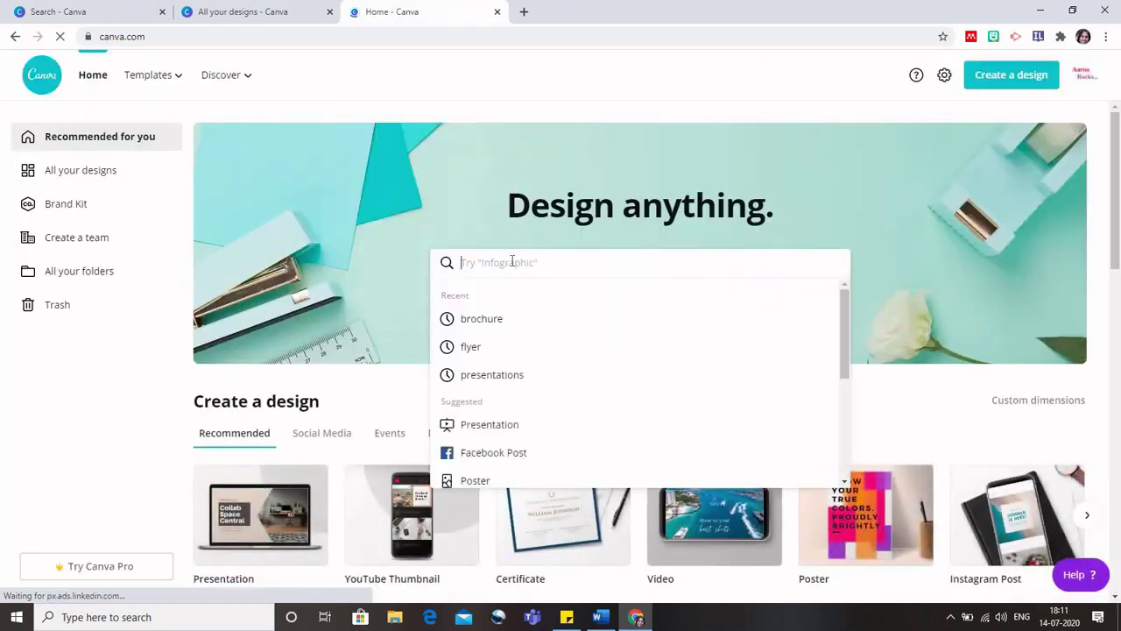
type("certificates")
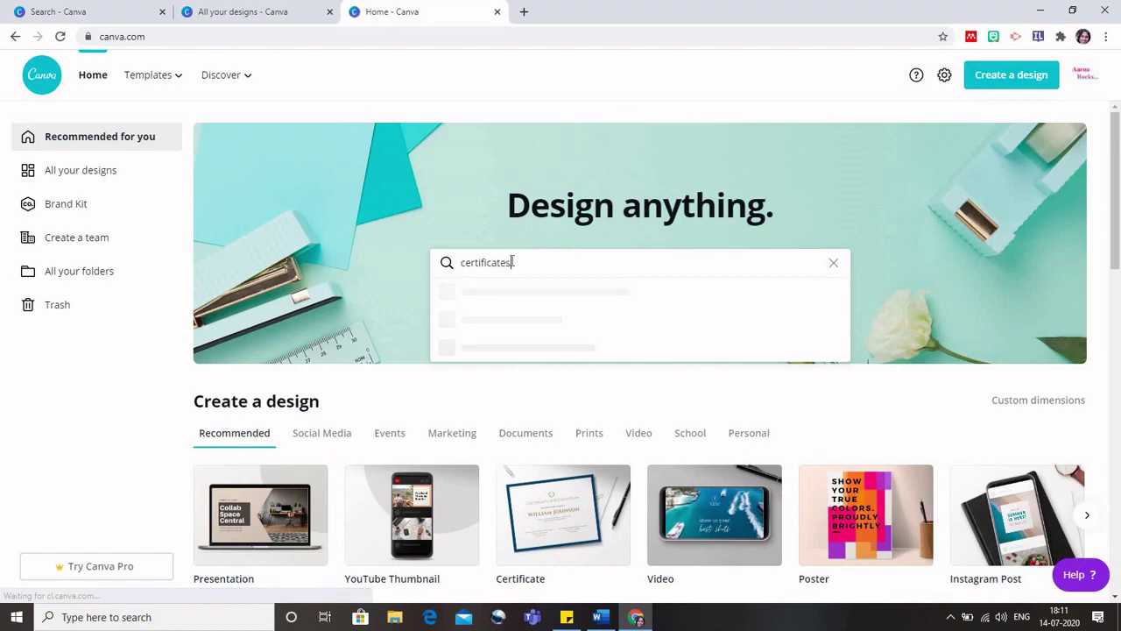
key("Return")
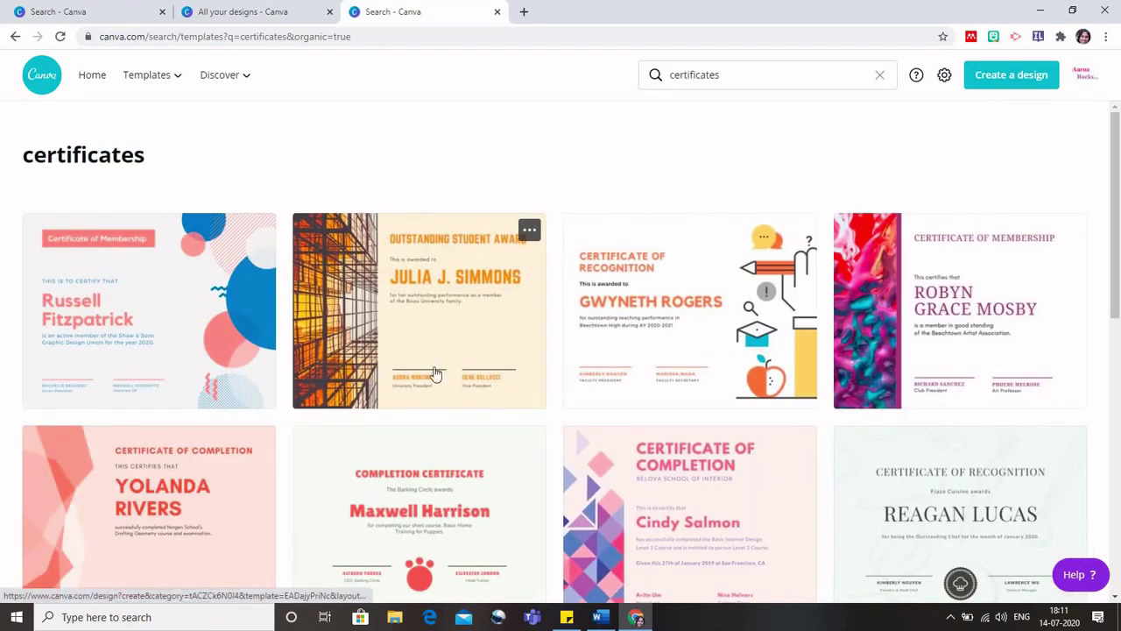
scroll(536, 426, "down", 6)
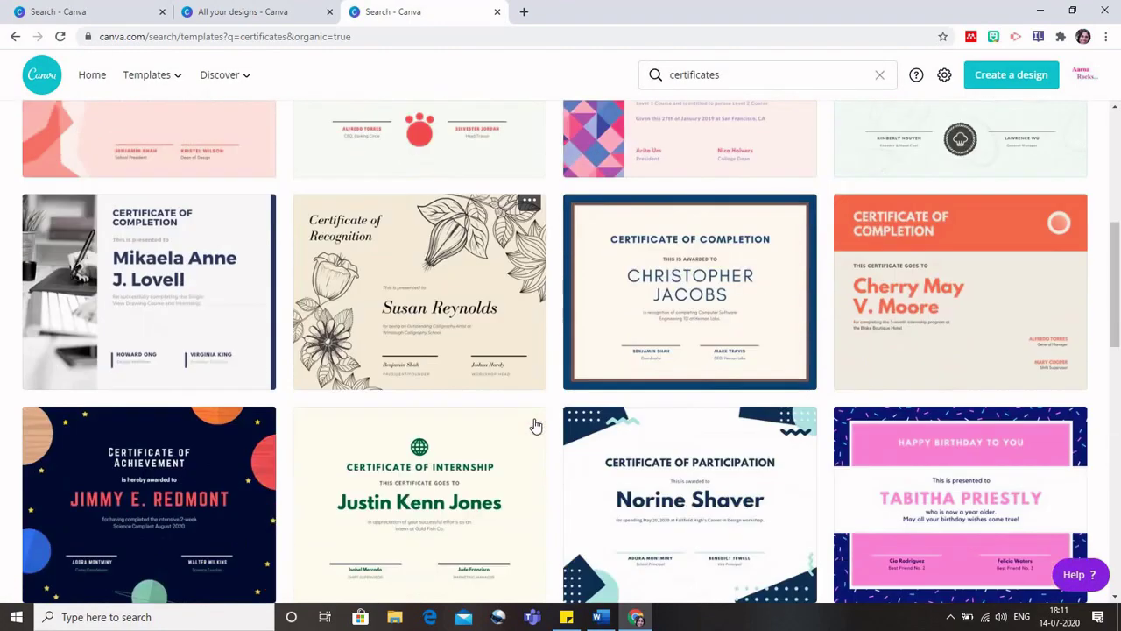
scroll(536, 425, "down", 2)
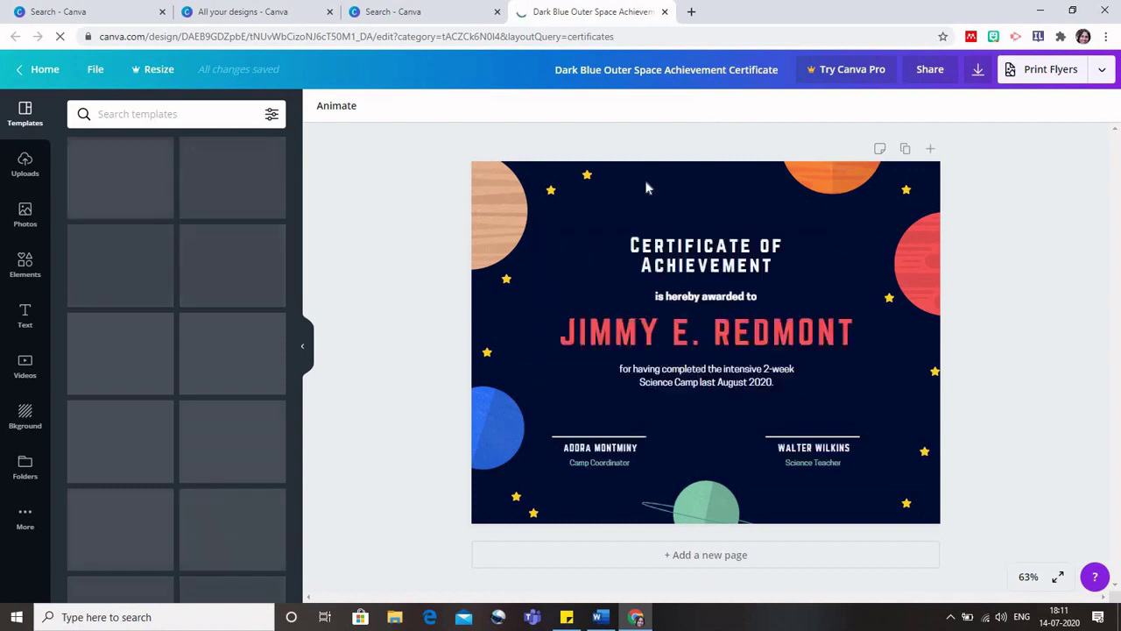
- Try blue, pink fluff and bokeh backgrounds, then settle on the grey textured image
left_click(633, 248)
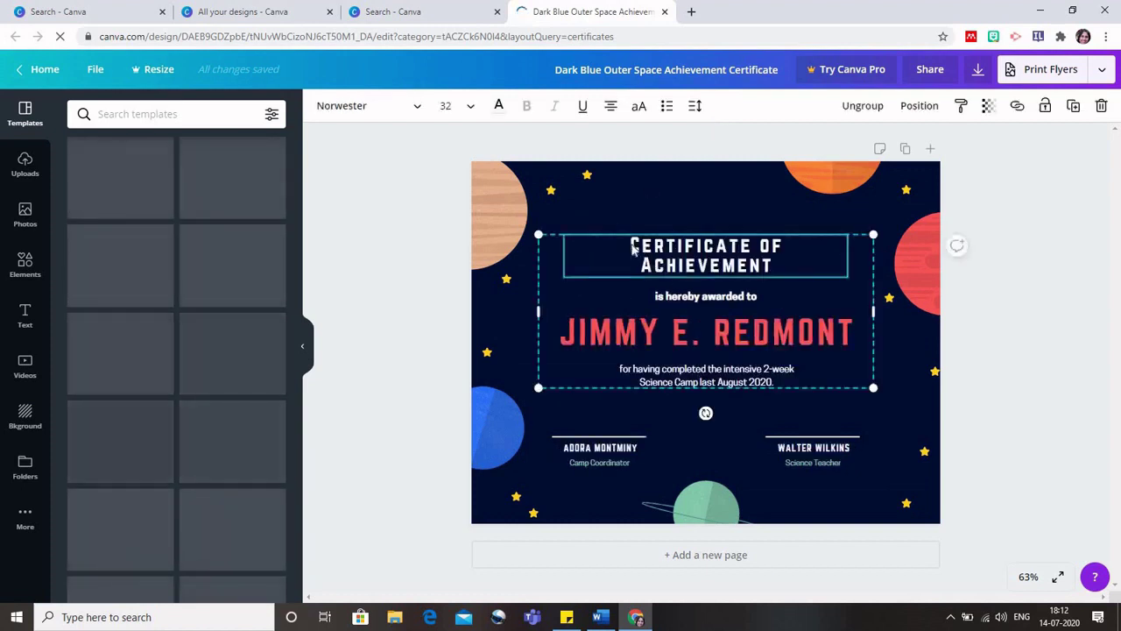
left_click(506, 198)
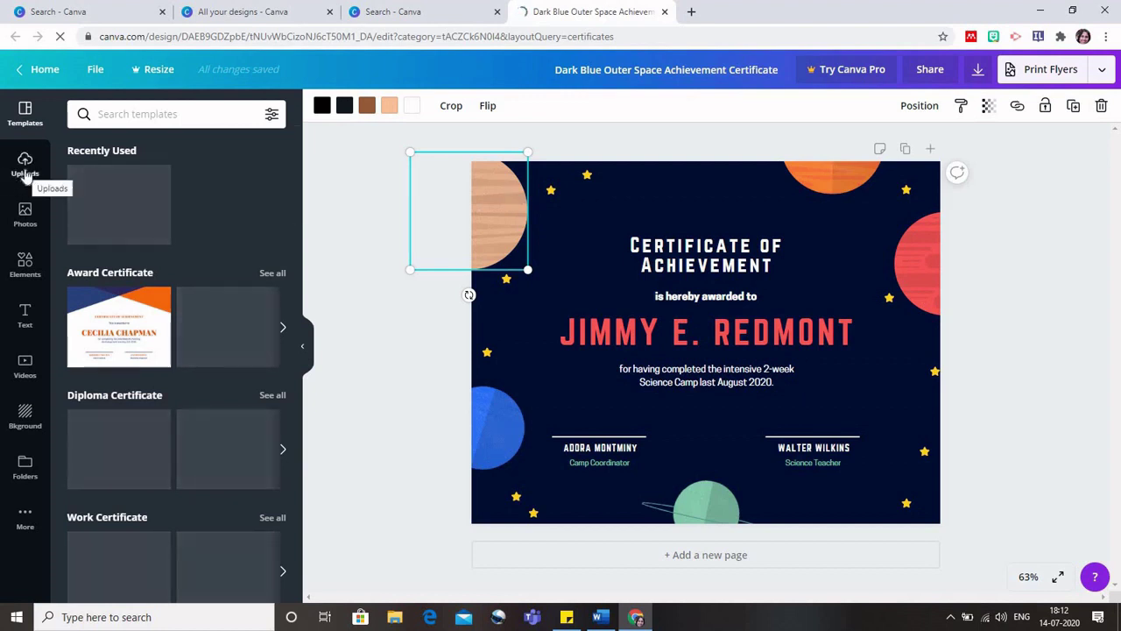
left_click(25, 417)
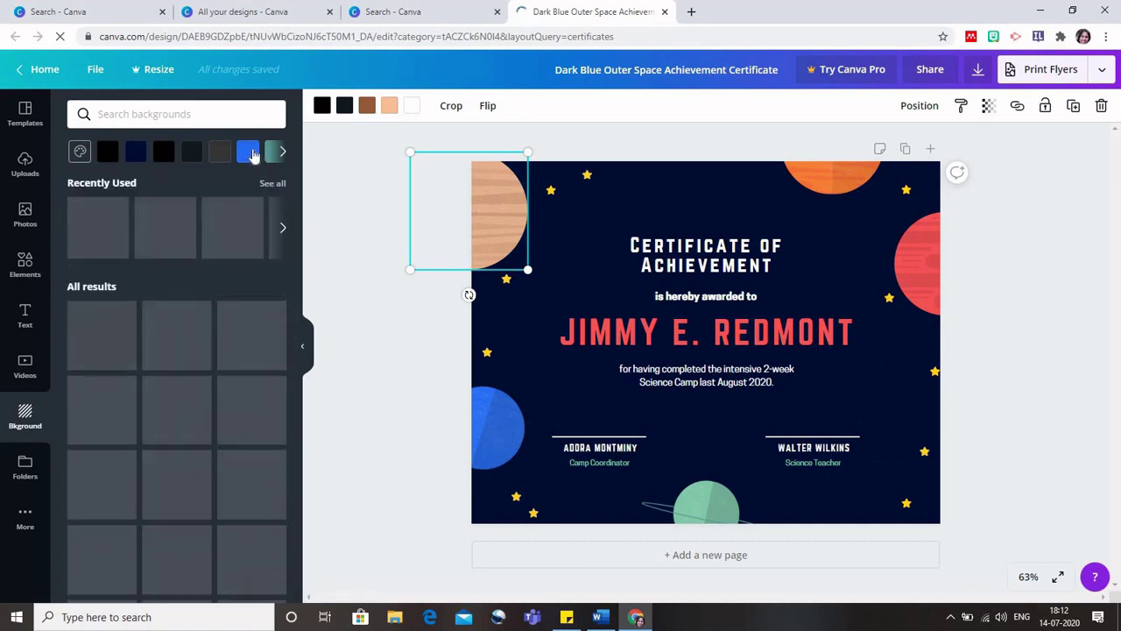
left_click(249, 152)
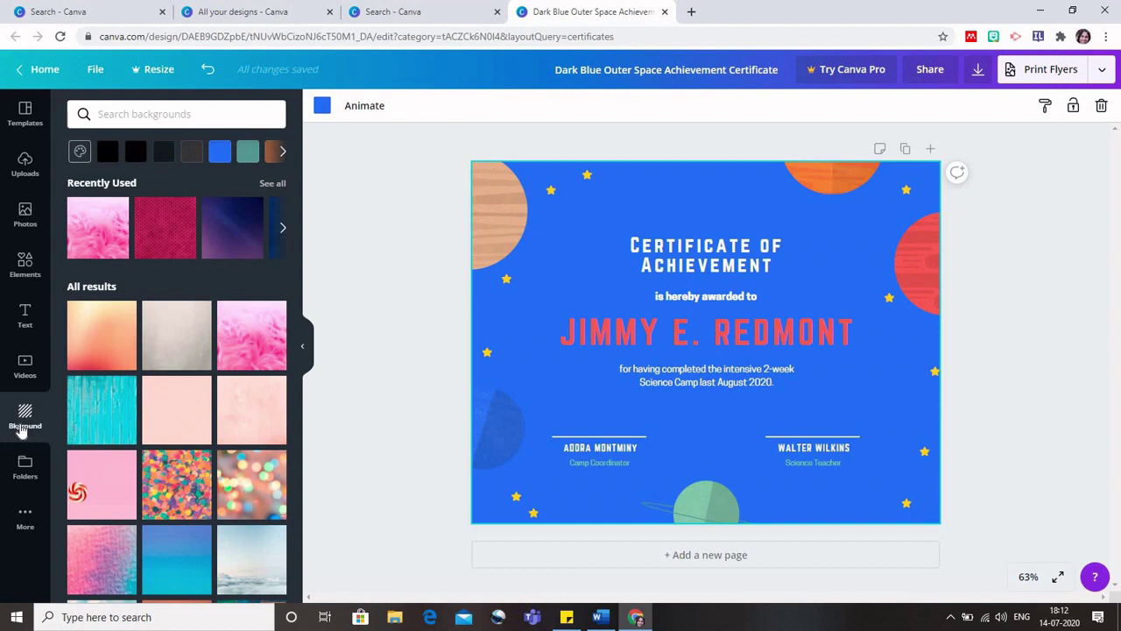
left_click(253, 347)
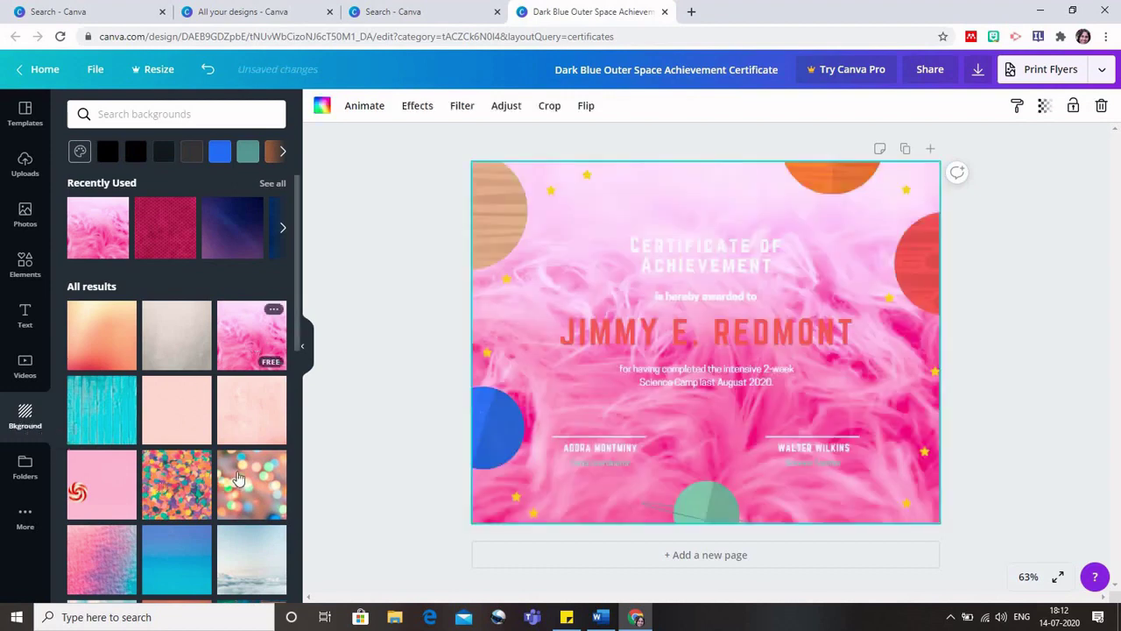
left_click(241, 477)
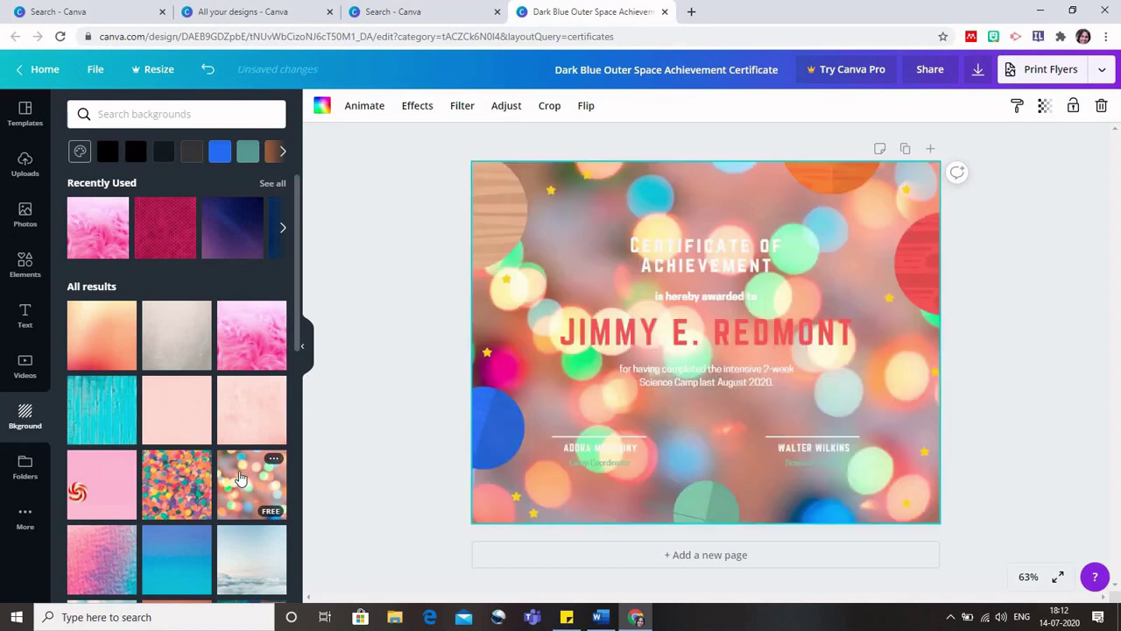
left_click(172, 339)
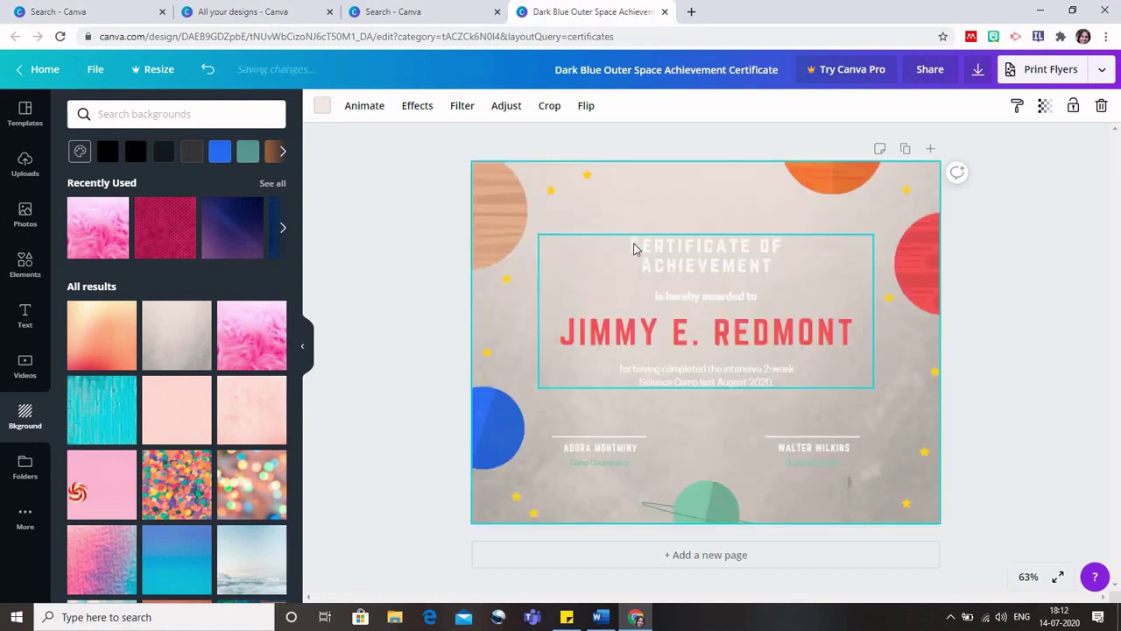
left_click(771, 273)
- Delete the 'Certificate of Achievement' title text and return to the Canva Home page
double_click(769, 267)
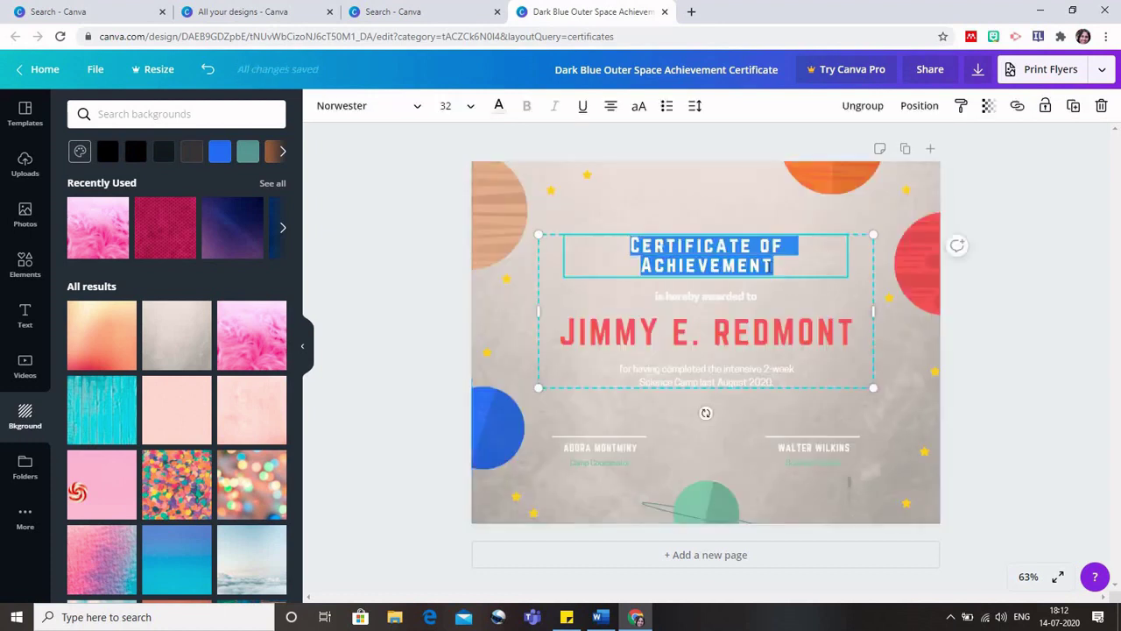
key("BackSpace")
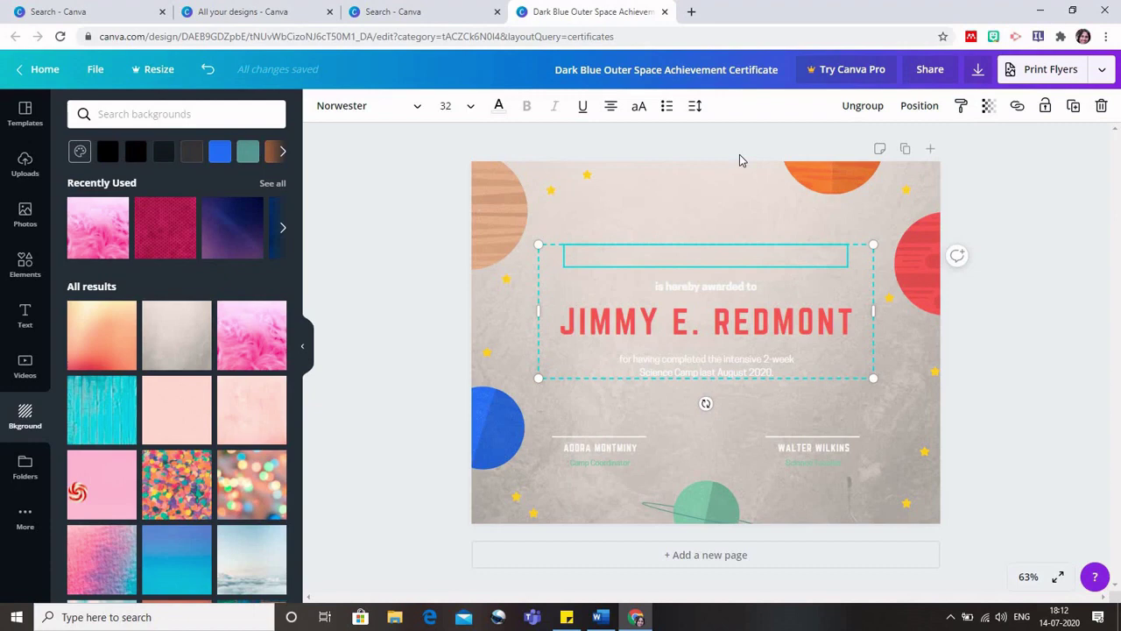
left_click(43, 70)
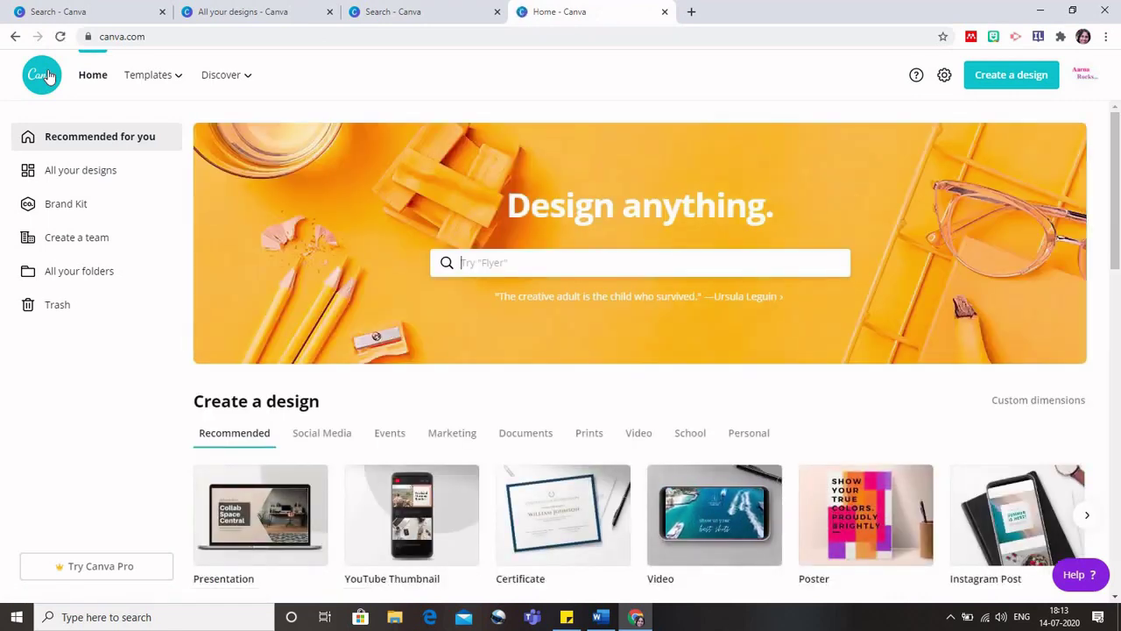
- Open All your designs from the Home page sidebar
left_click(77, 173)
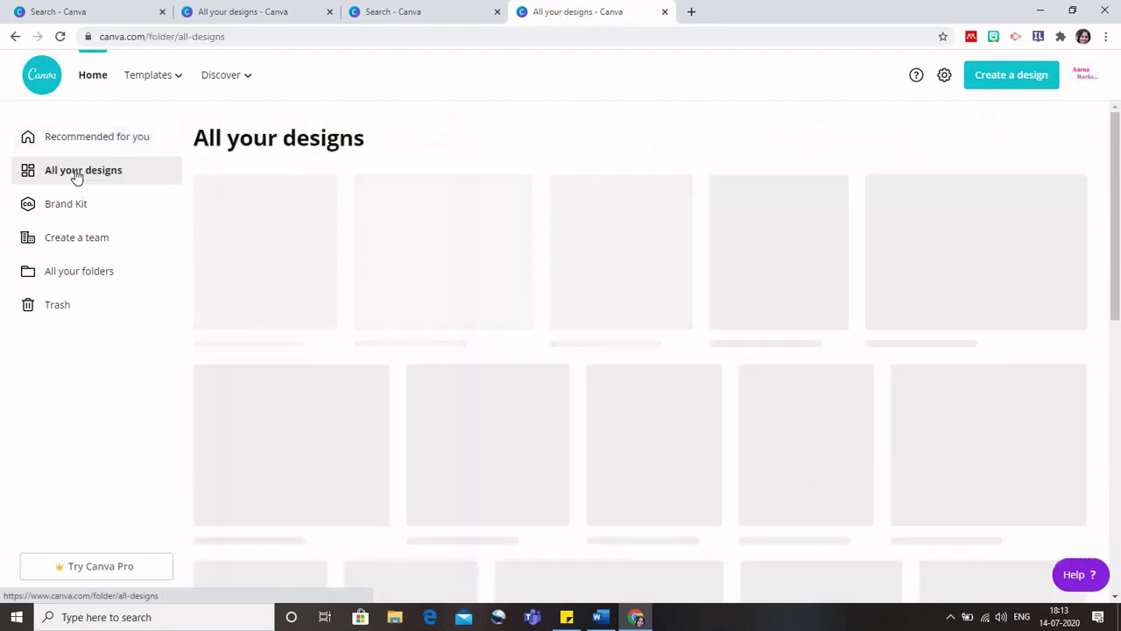